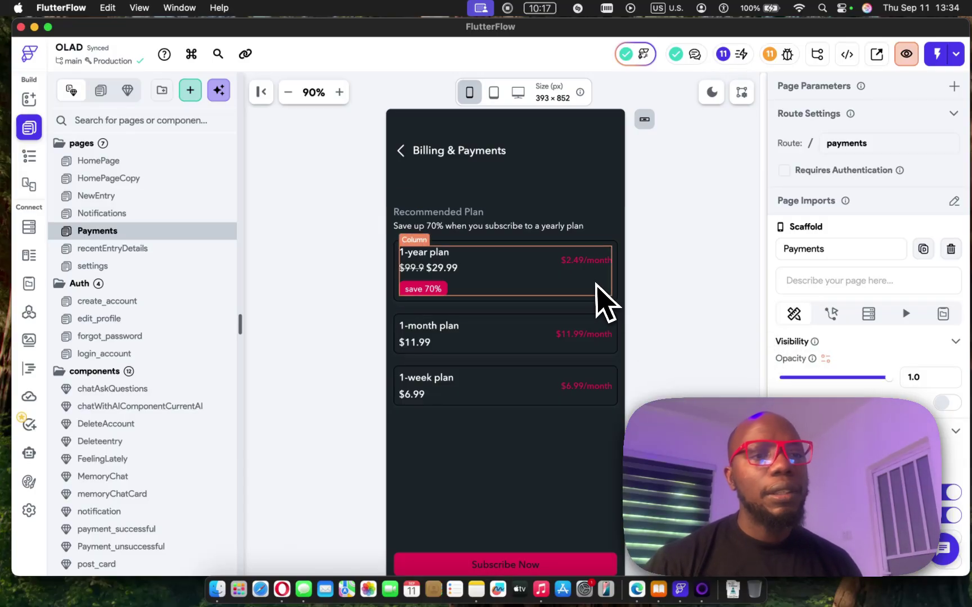
Step: Open the project's app settings and view the Stripe page among the in-app purchase and subscription integrations
scroll(582, 449, "down", 1)
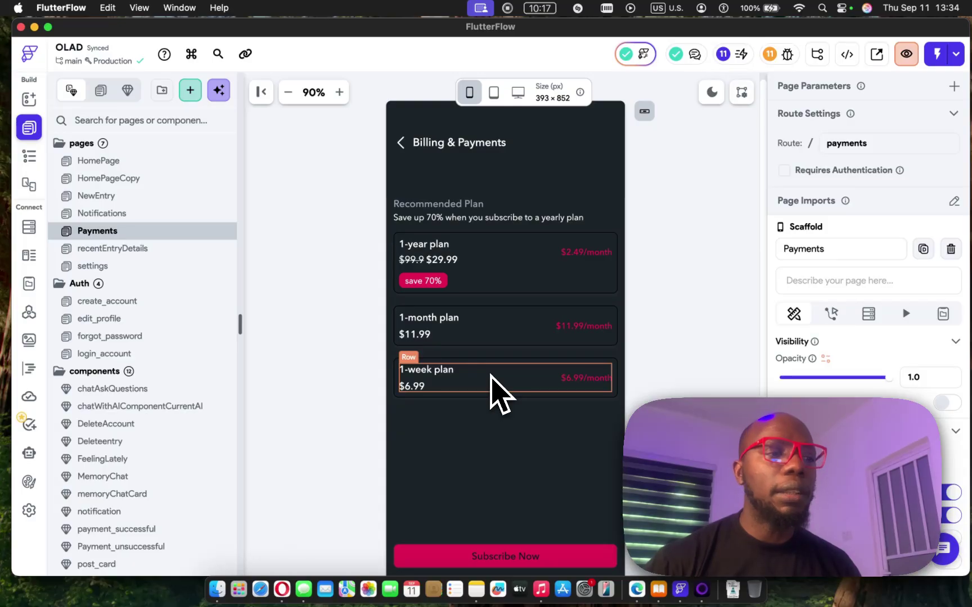
left_click(28, 510)
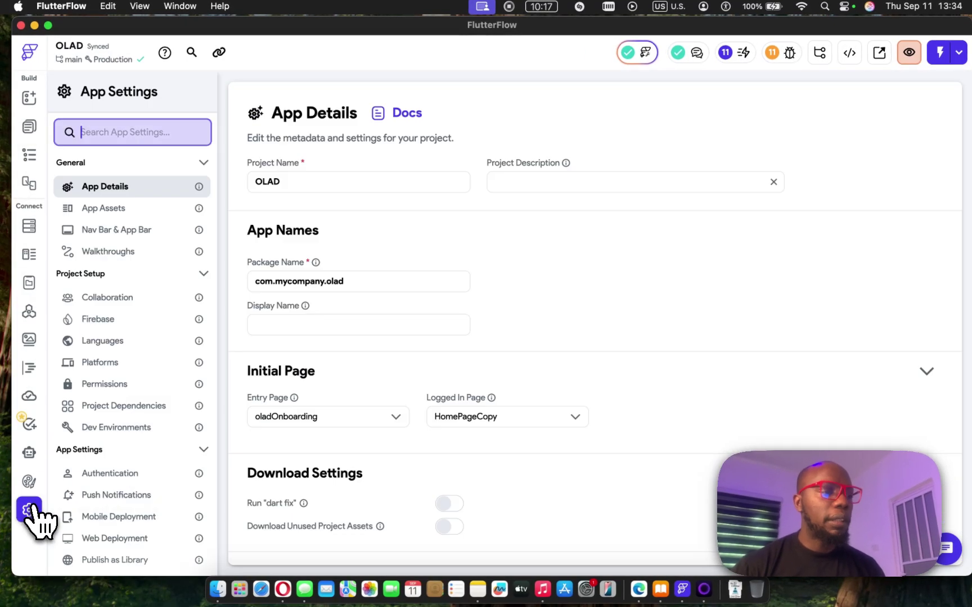
scroll(115, 478, "down", 10)
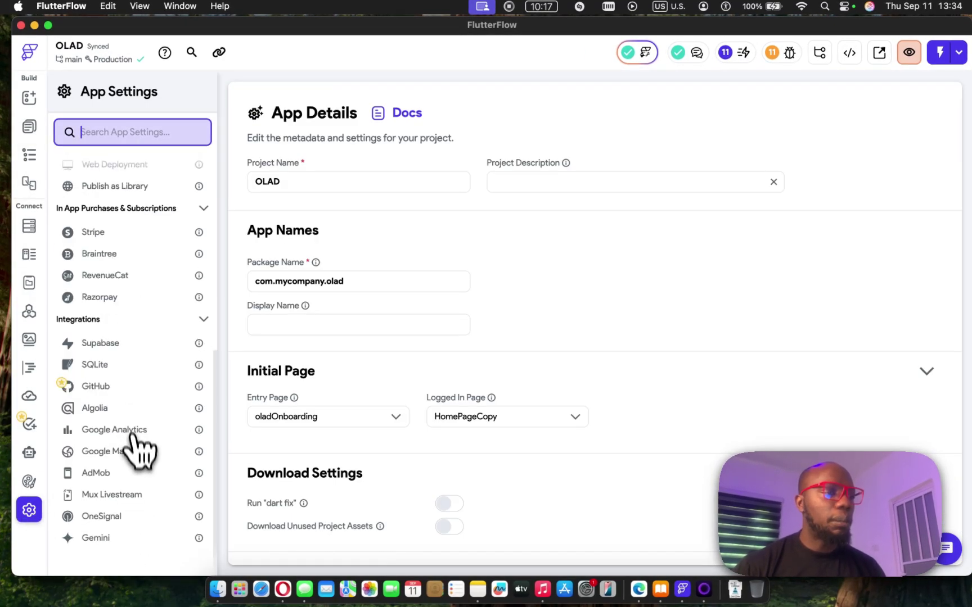
scroll(115, 405, "up", 1)
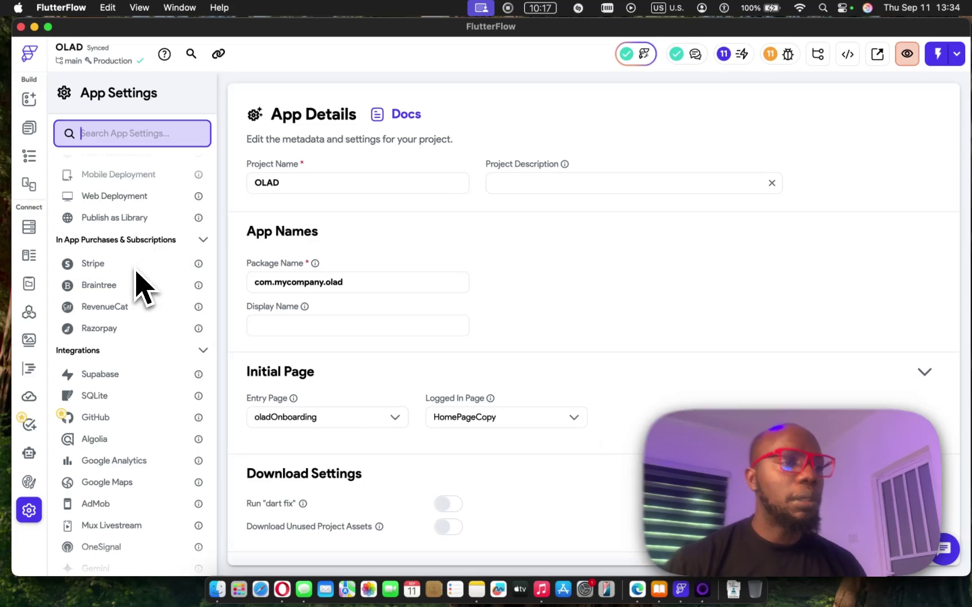
left_click(133, 268)
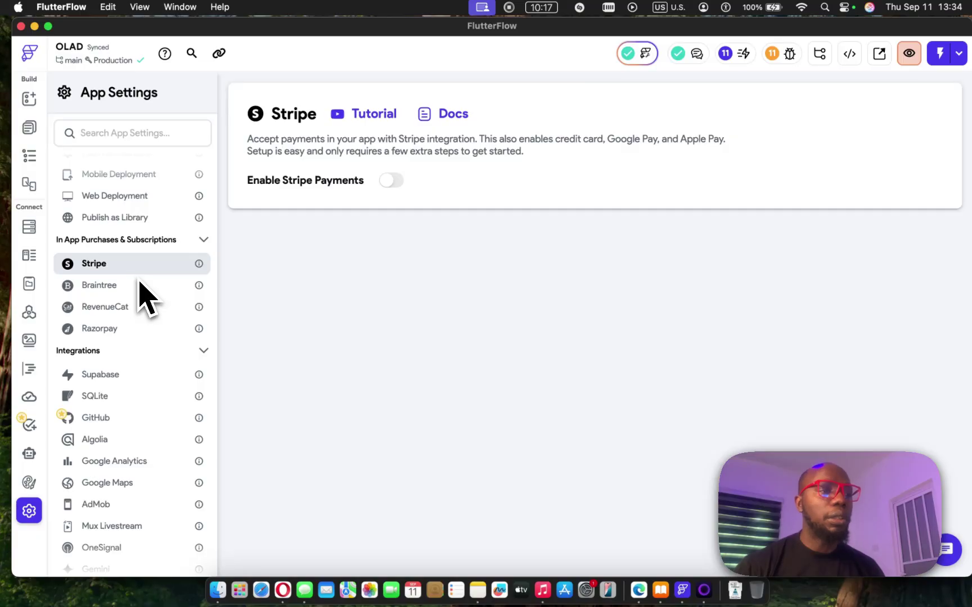
Step: Review the Braintree, Razorpay and Stripe integration pages, finishing on the RevenueCat integration settings
left_click(125, 286)
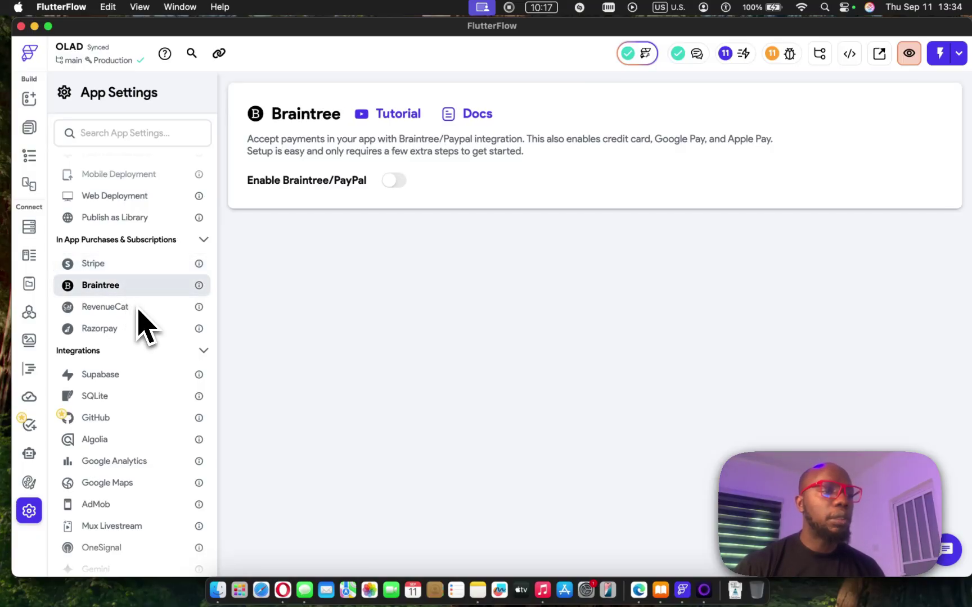
left_click(139, 309)
left_click(138, 330)
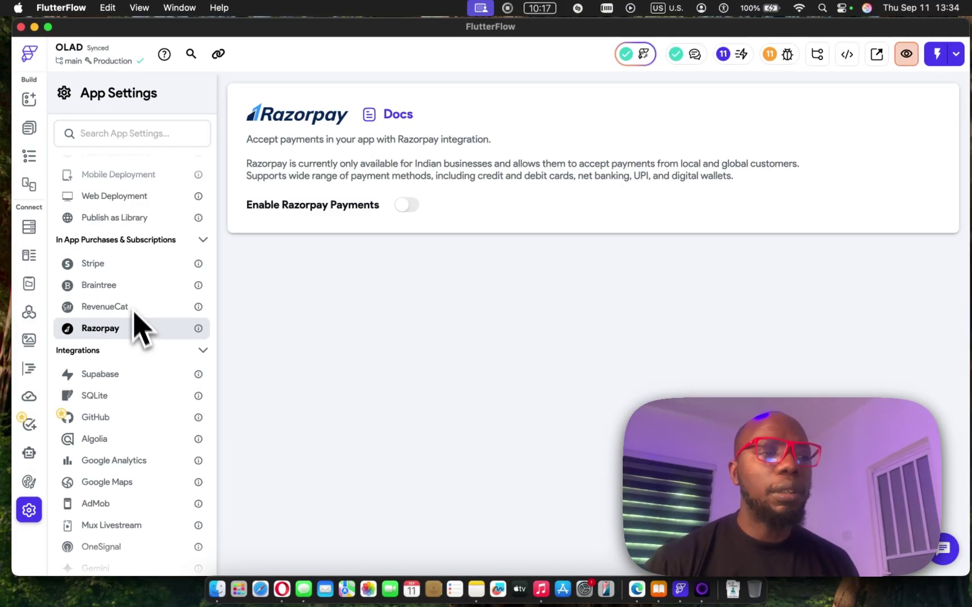
left_click(130, 287)
left_click(129, 331)
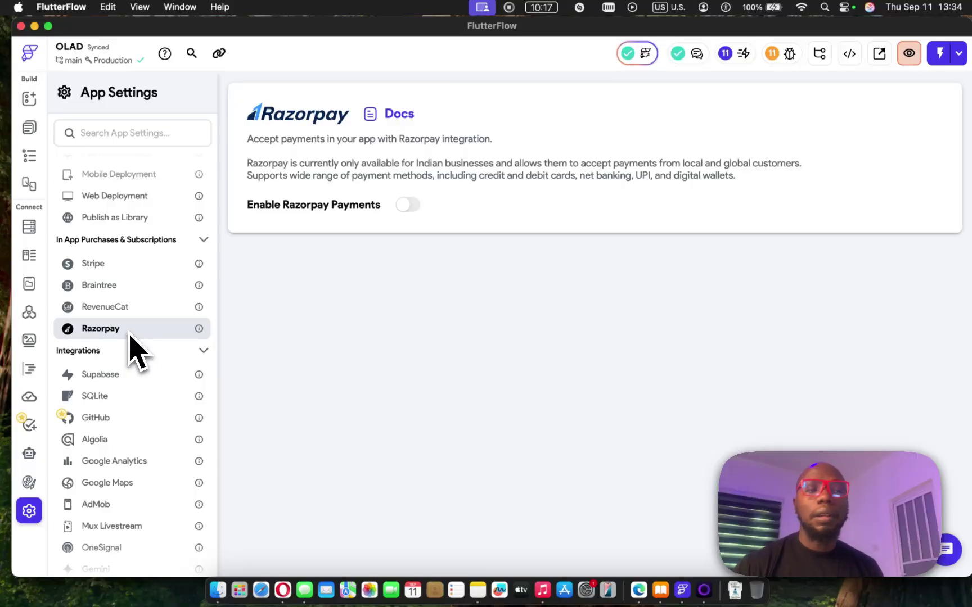
left_click(131, 269)
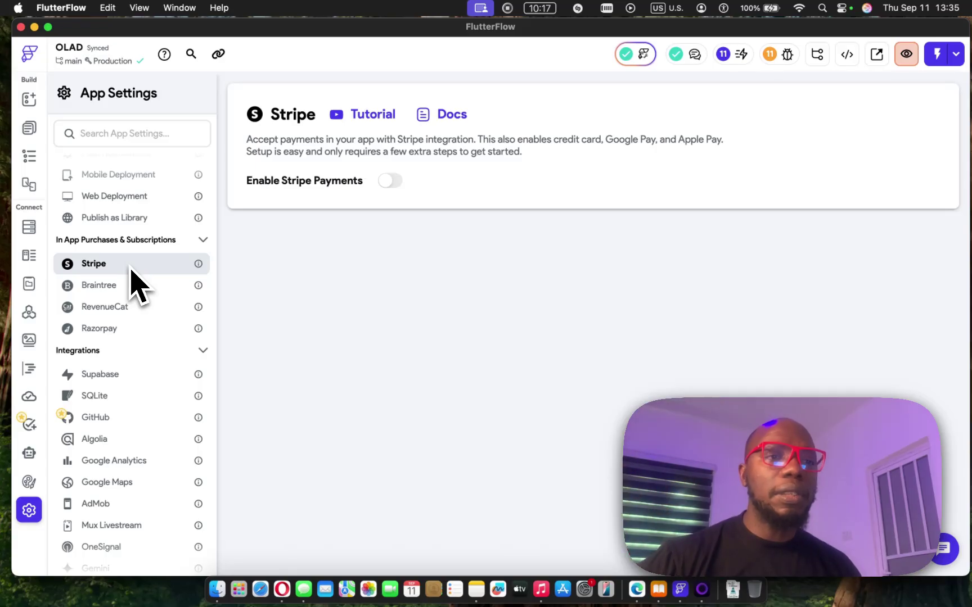
left_click(128, 313)
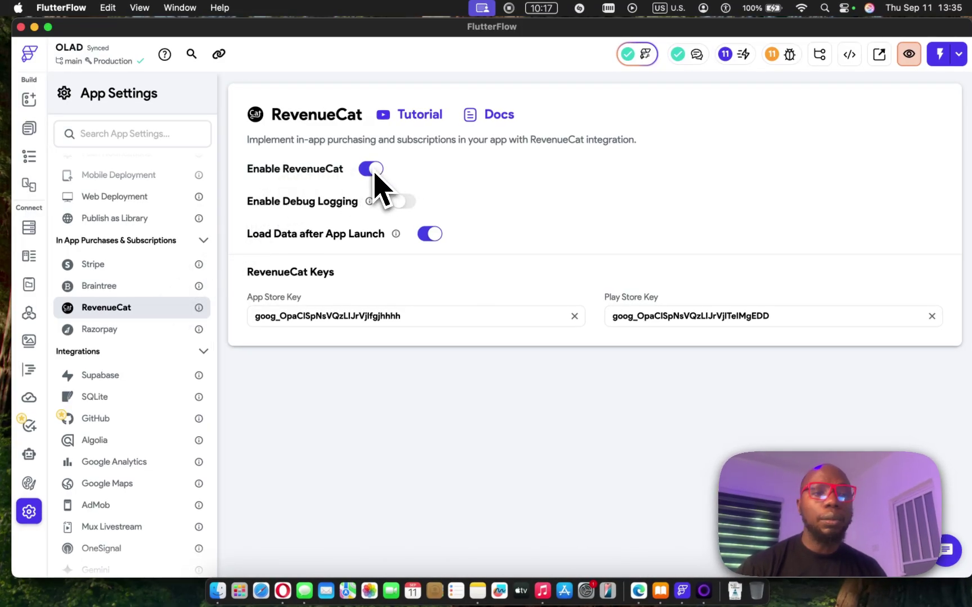
Step: Switch to RevenueCat in the Edge browser and open the One-line-a-day project's apps and providers
left_click(34, 27)
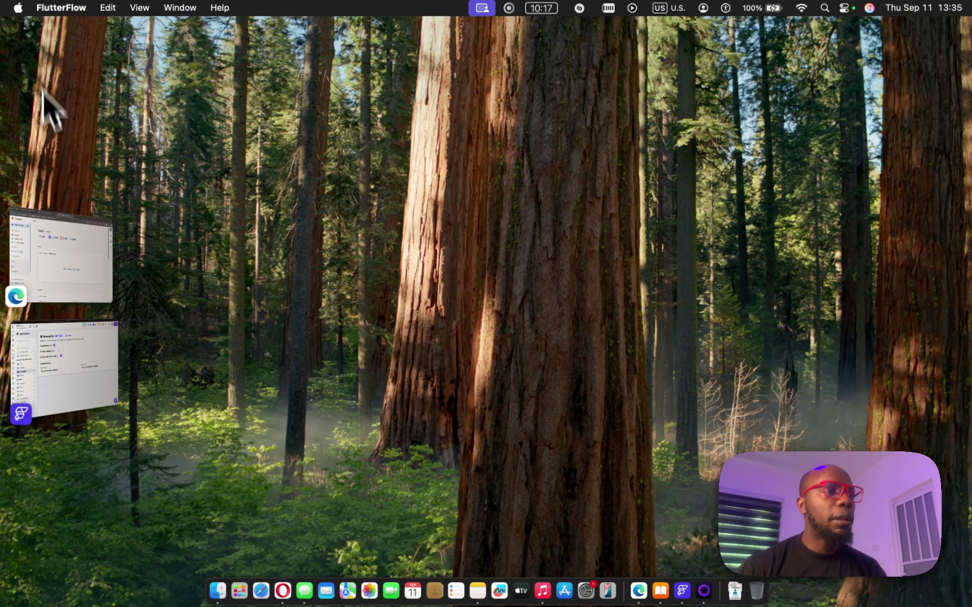
left_click(53, 256)
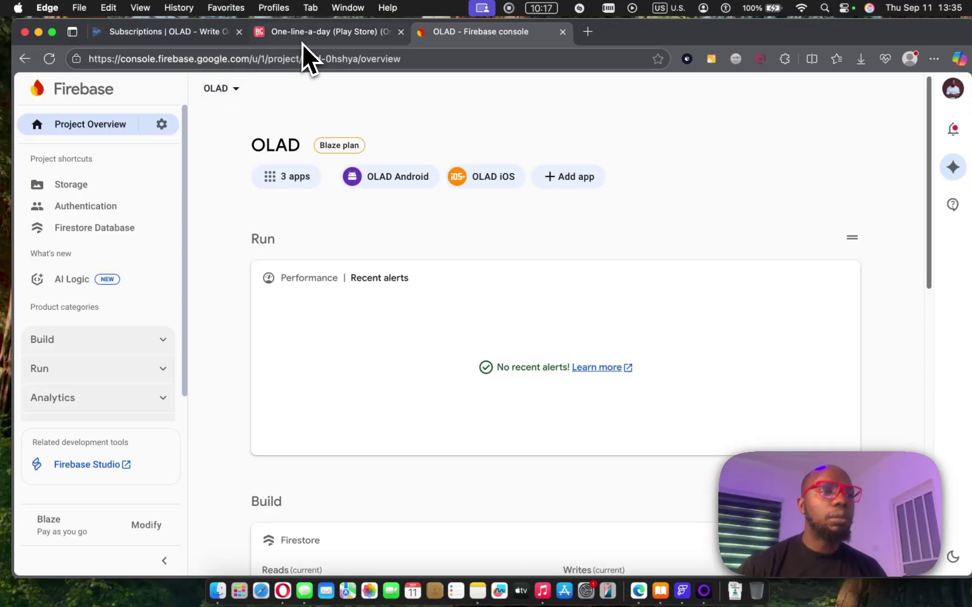
left_click(302, 34)
left_click(107, 90)
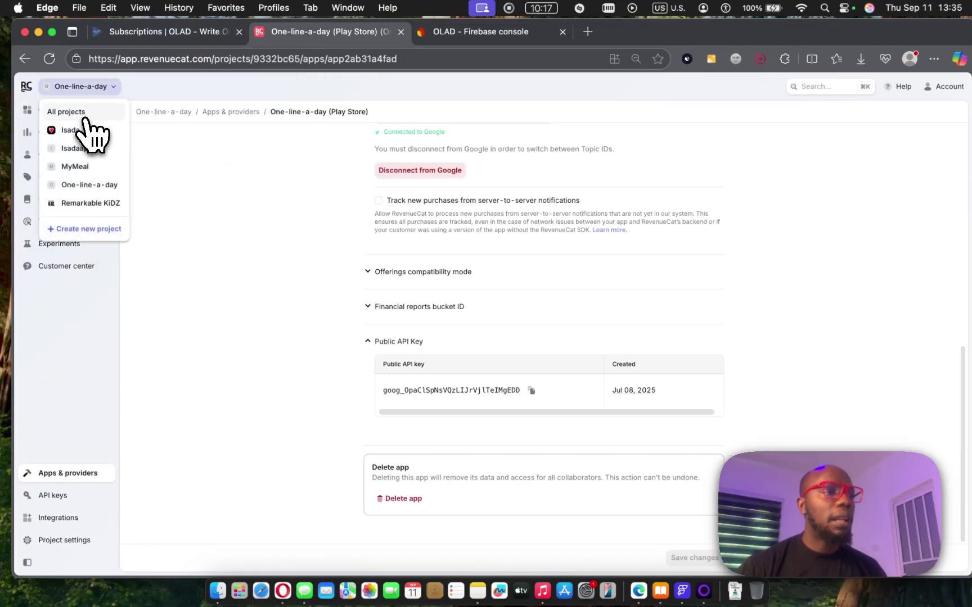
left_click(93, 188)
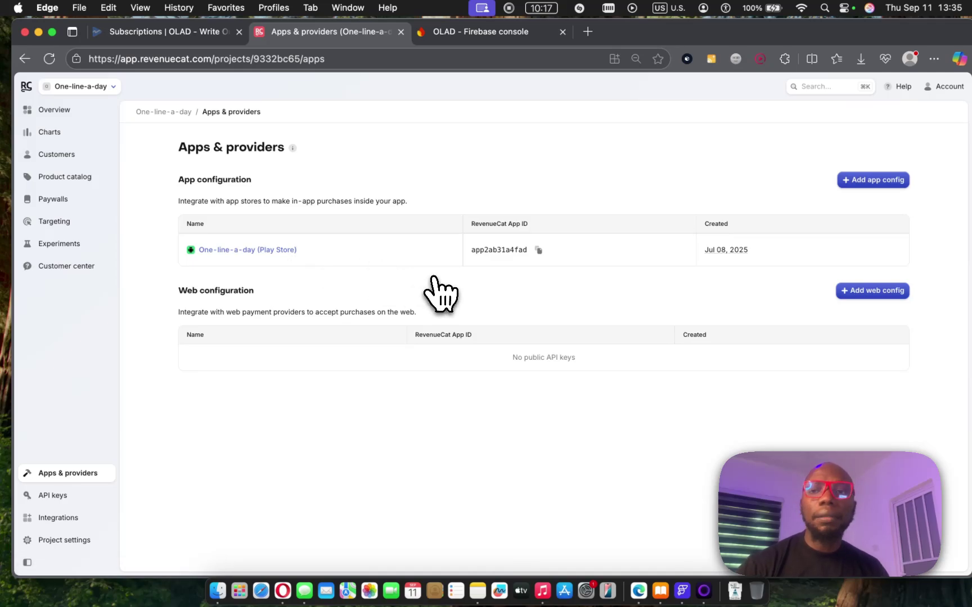
Step: Examine the configuration form for a new Google Play Store app and return to the apps and providers list
left_click(873, 183)
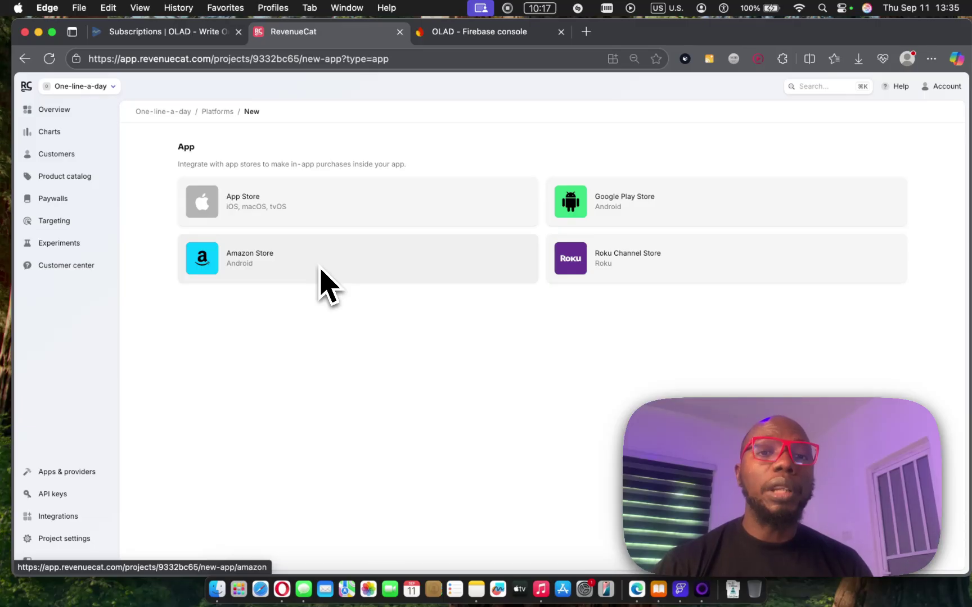
left_click(649, 208)
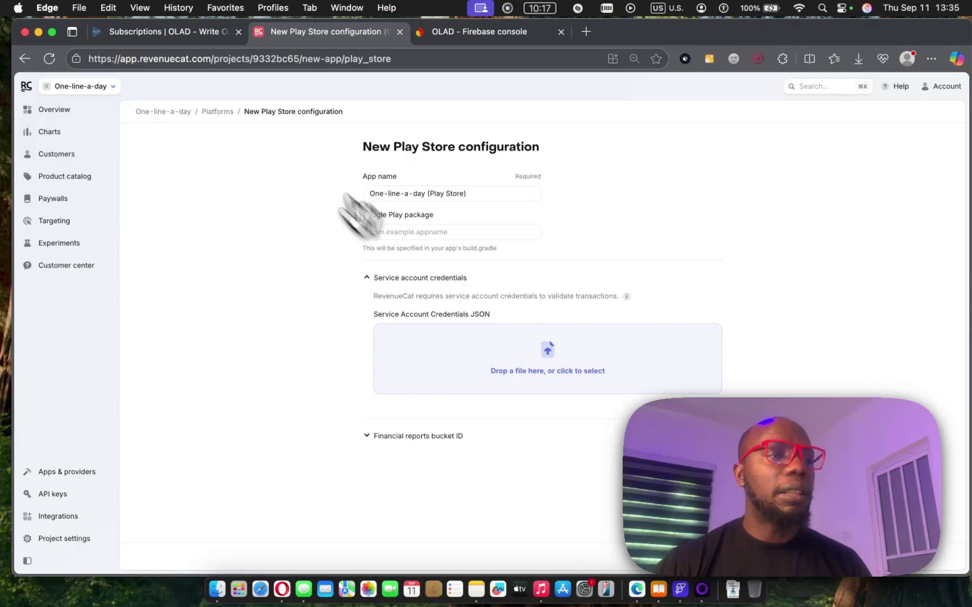
left_click(217, 112)
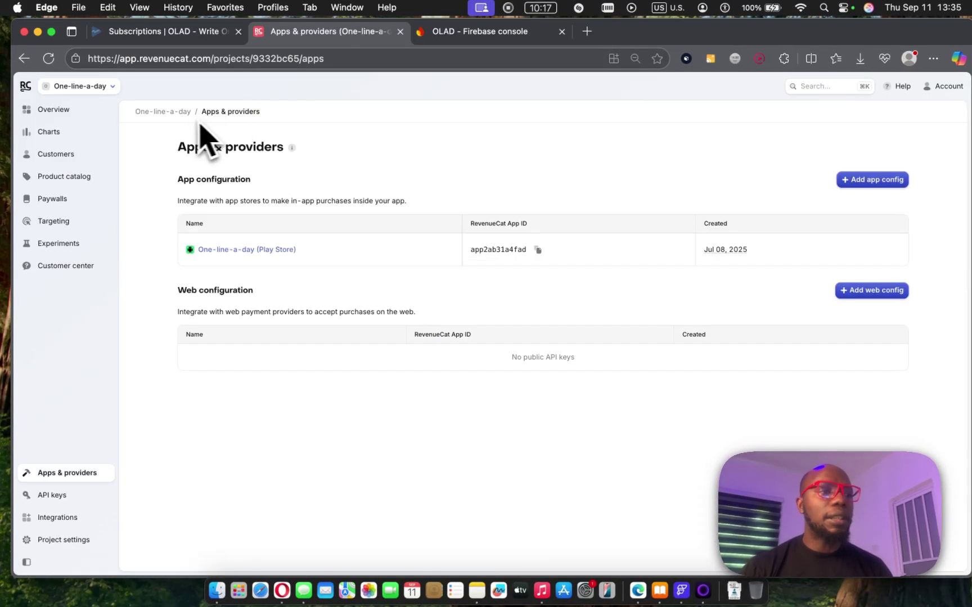
Step: Open the existing One-line-a-day (Play Store) configuration and review its Google Play package name and service account credentials
left_click(261, 249)
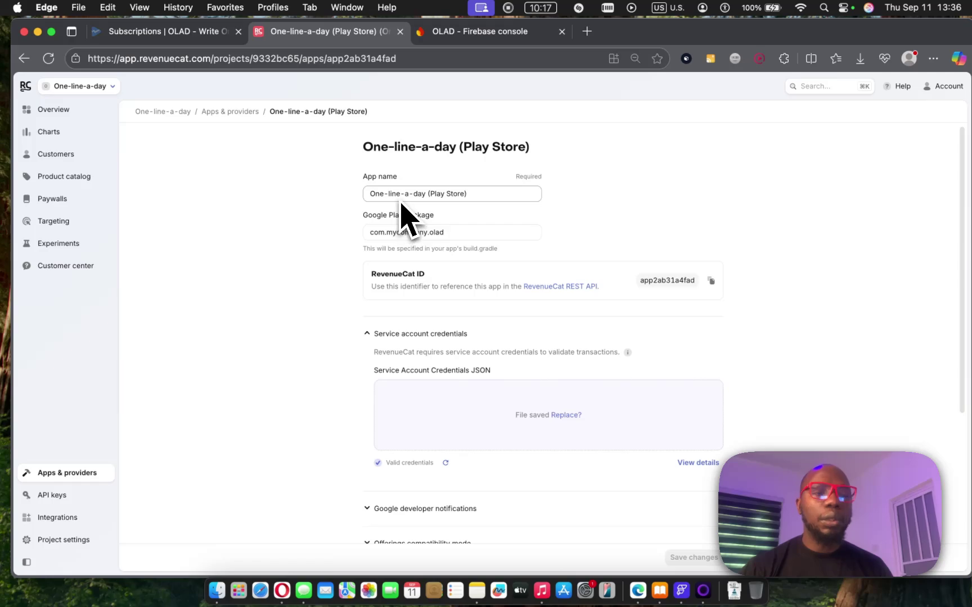
left_click(461, 235)
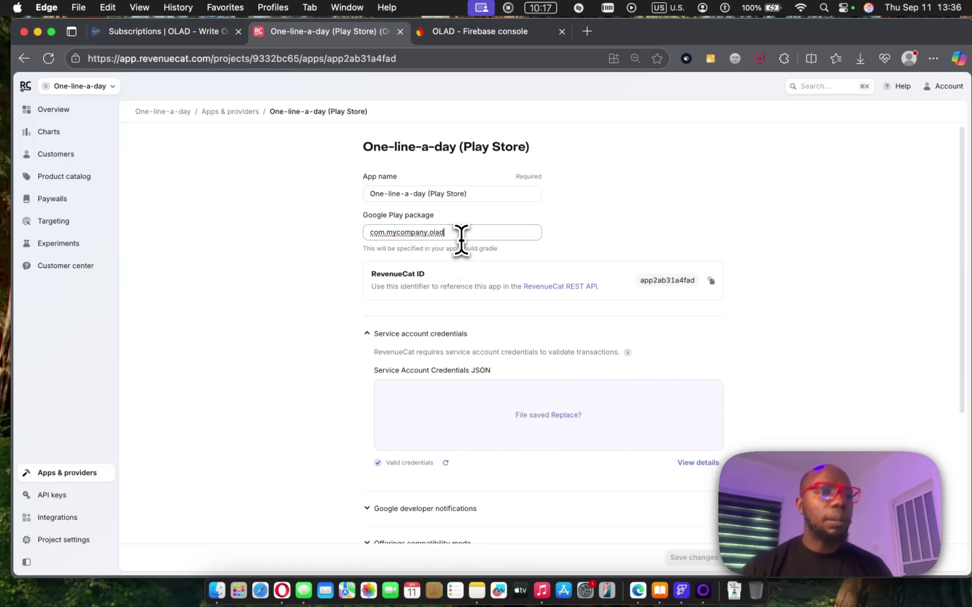
left_click(461, 235)
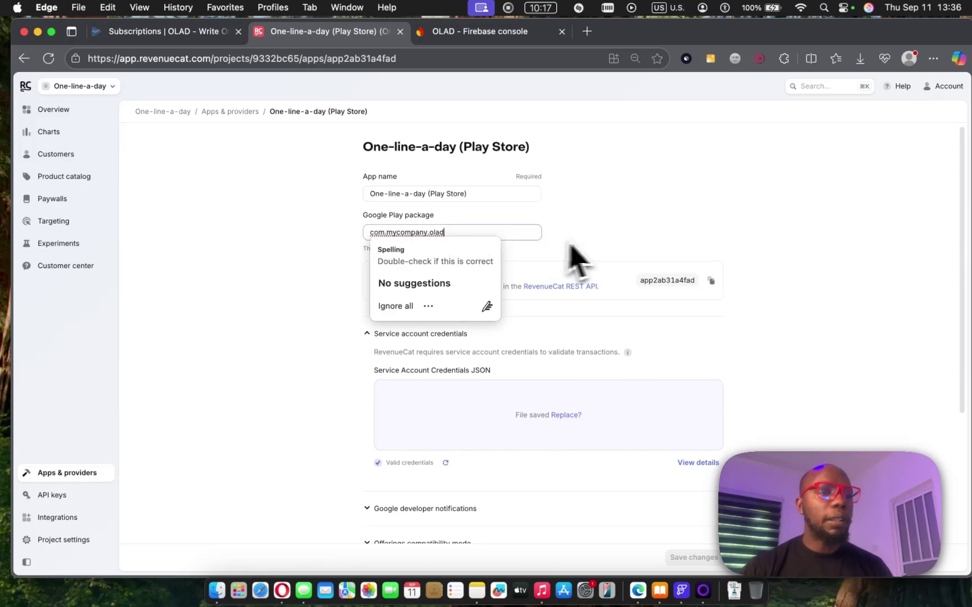
left_click(595, 245)
scroll(531, 325, "down", 5)
scroll(521, 337, "up", 5)
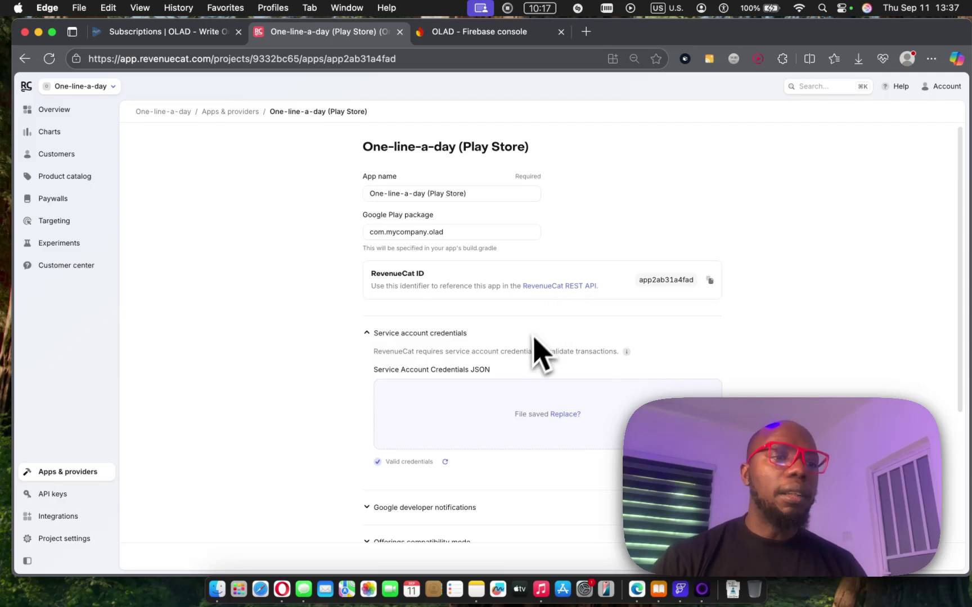
scroll(534, 354, "down", 1)
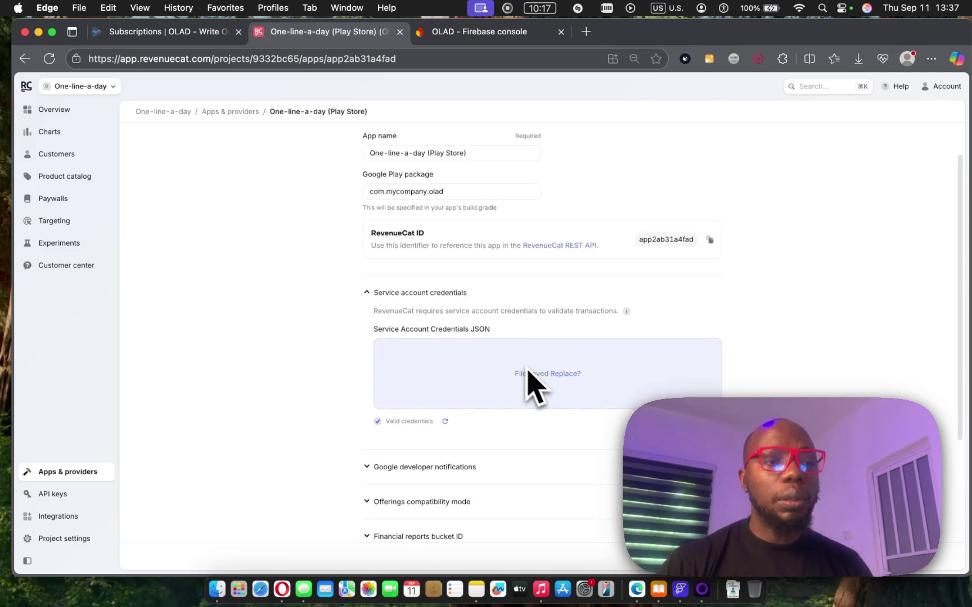
Step: Glance at the OLAD Firebase project, return to the RevenueCat Play Store configuration and reveal its public API key
left_click(492, 32)
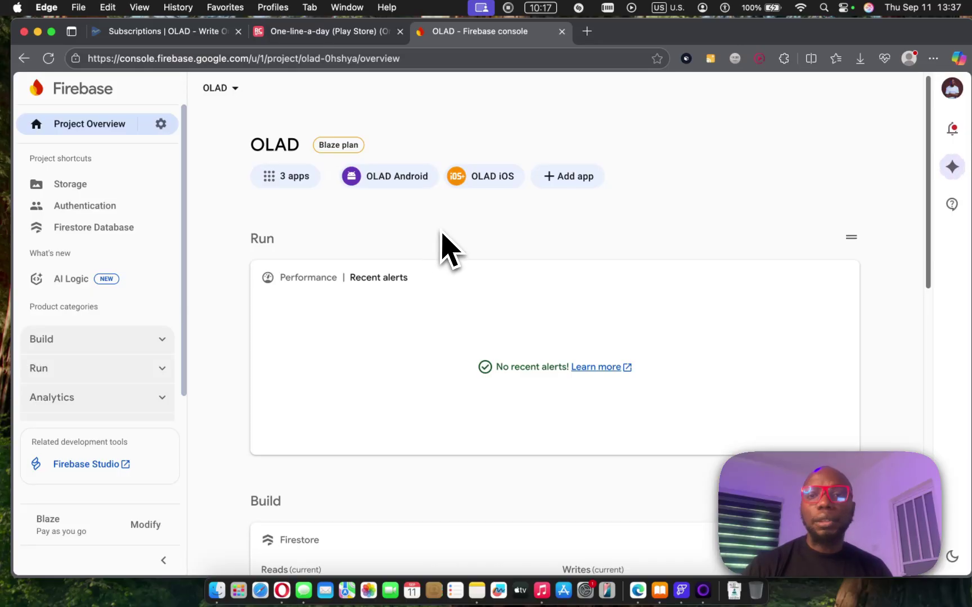
left_click(309, 38)
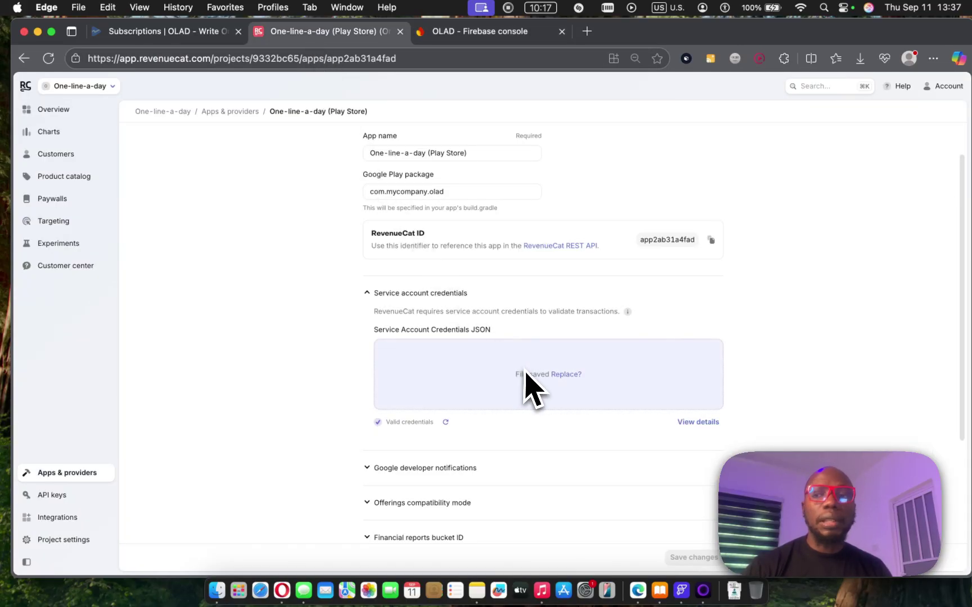
scroll(525, 372, "down", 5)
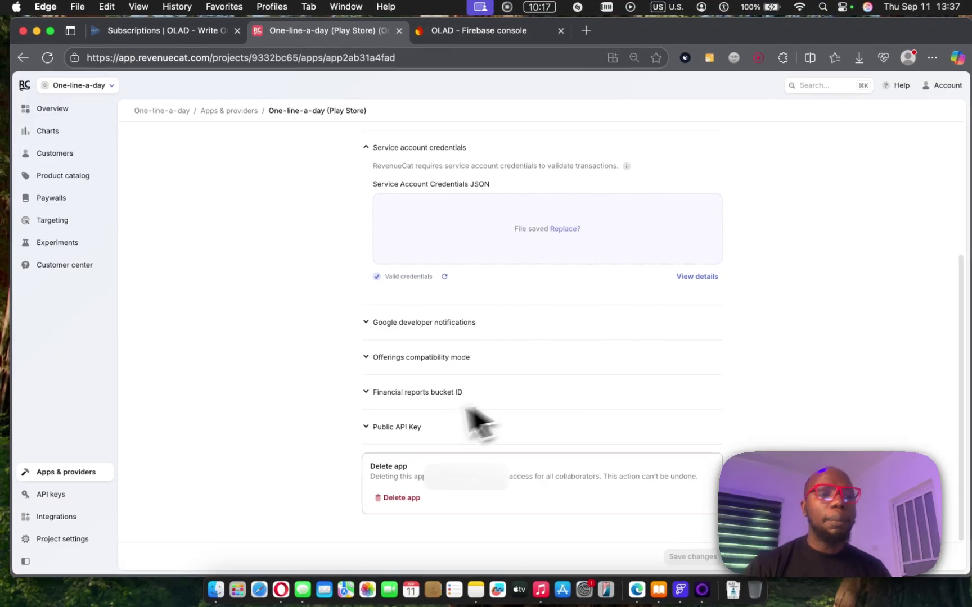
left_click(366, 429)
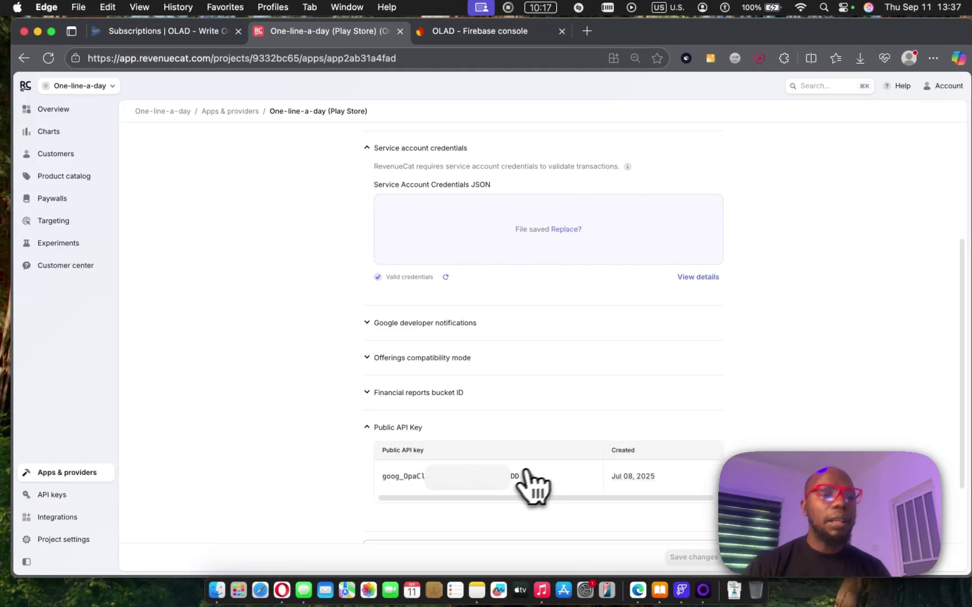
Step: View the Google Play subscriptions, switch back to FlutterFlow and select the Play Store key in the RevenueCat settings
left_click(199, 34)
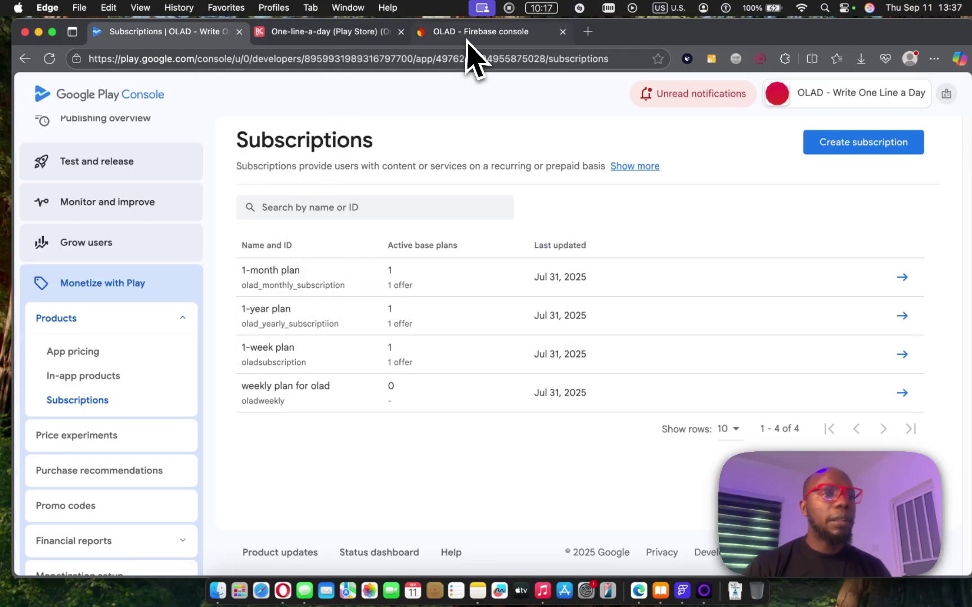
mouse_move(2, 136)
left_click(100, 337)
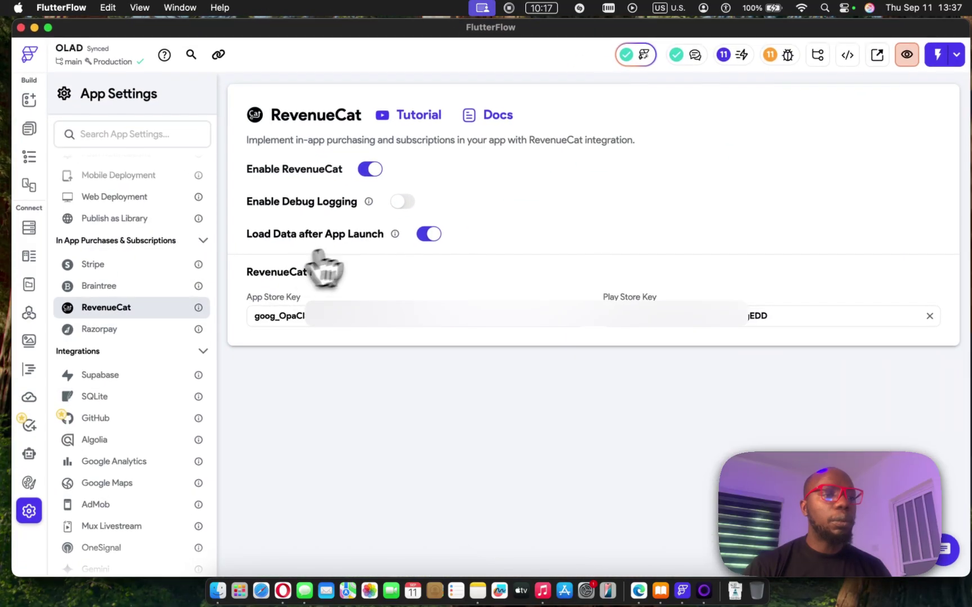
left_click_drag(775, 322, 614, 336)
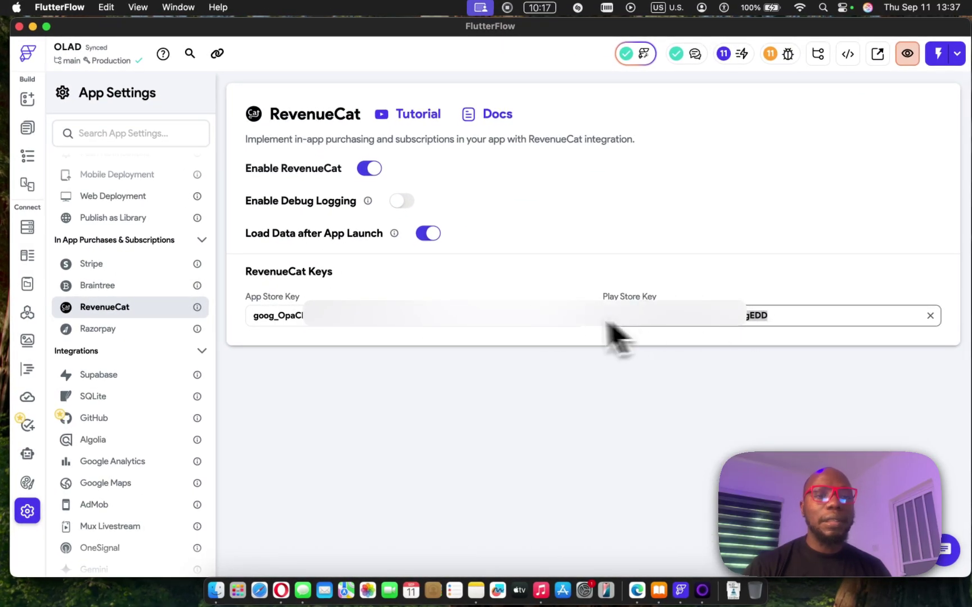
Step: Switch to Google Play Console in the browser and open the OLAD - Write One Line a Day app from the list of all apps
left_click(35, 26)
left_click(76, 298)
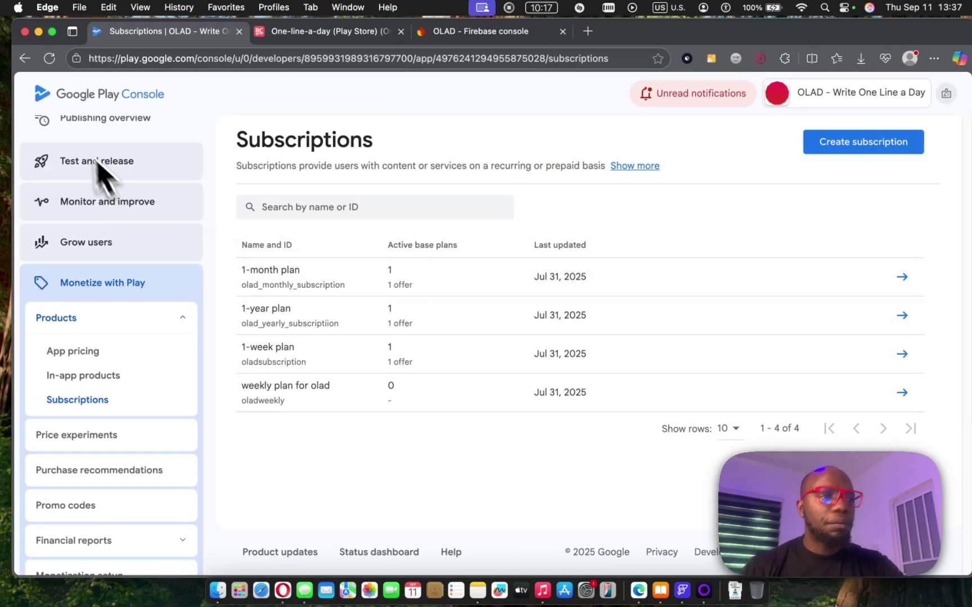
scroll(107, 140, "up", 3)
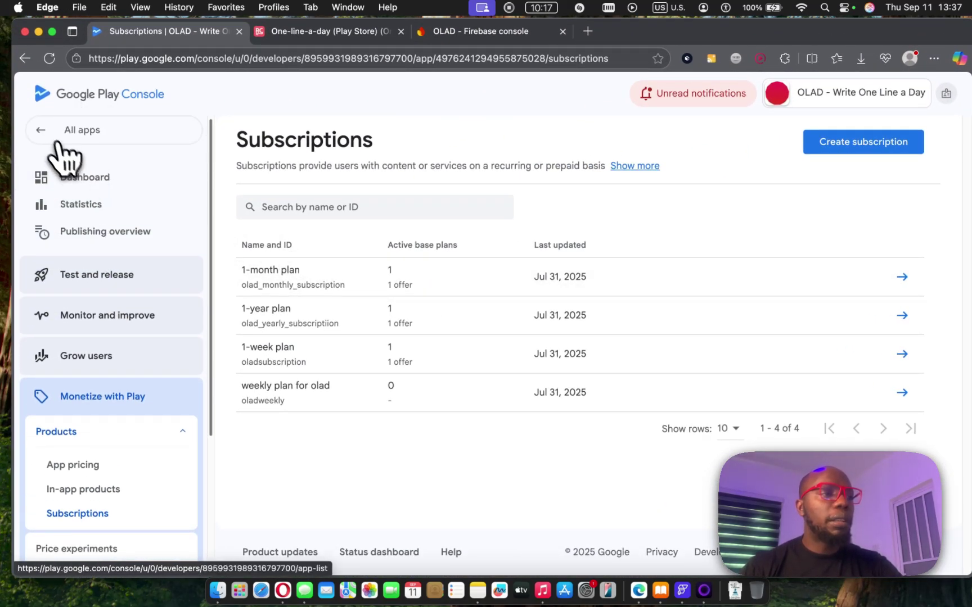
left_click(83, 133)
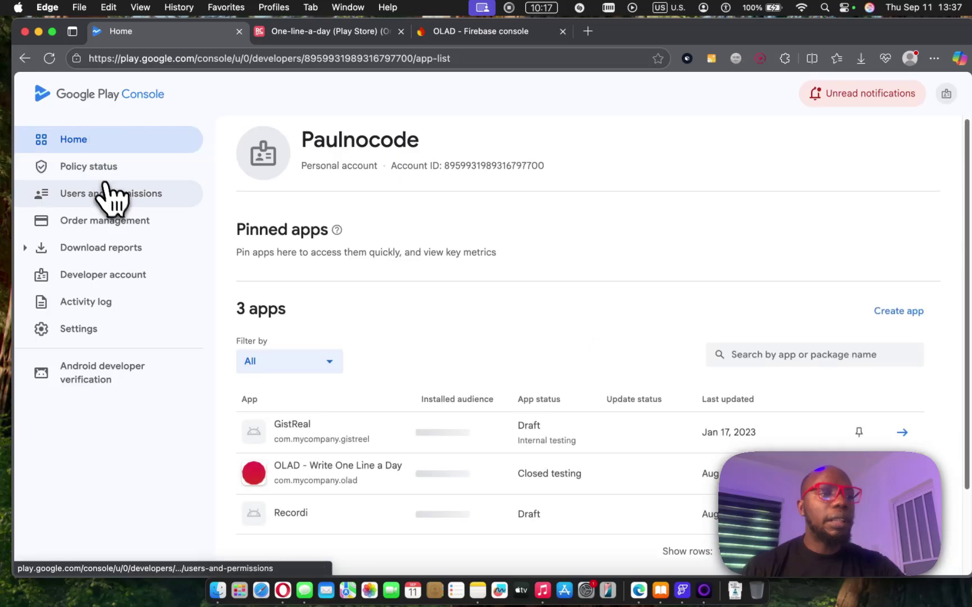
left_click(400, 463)
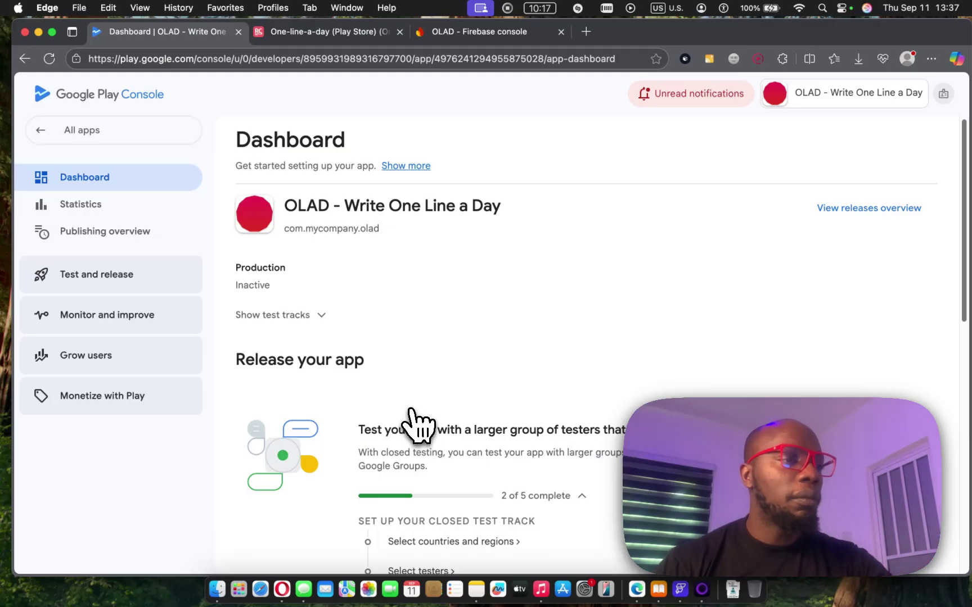
Step: Open the app's subscription products within the Monetize with Play section
left_click(118, 397)
scroll(112, 466, "down", 1)
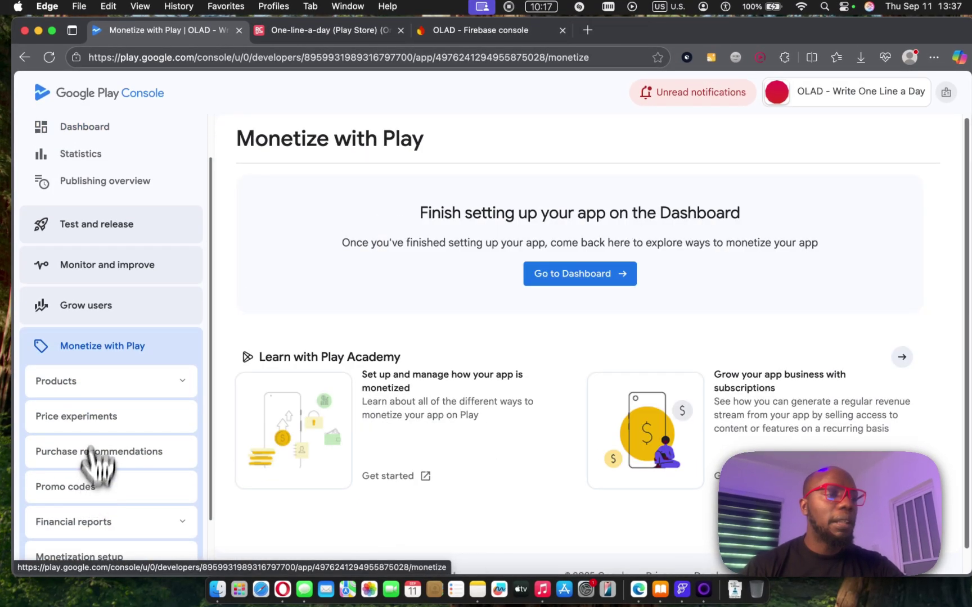
left_click(102, 387)
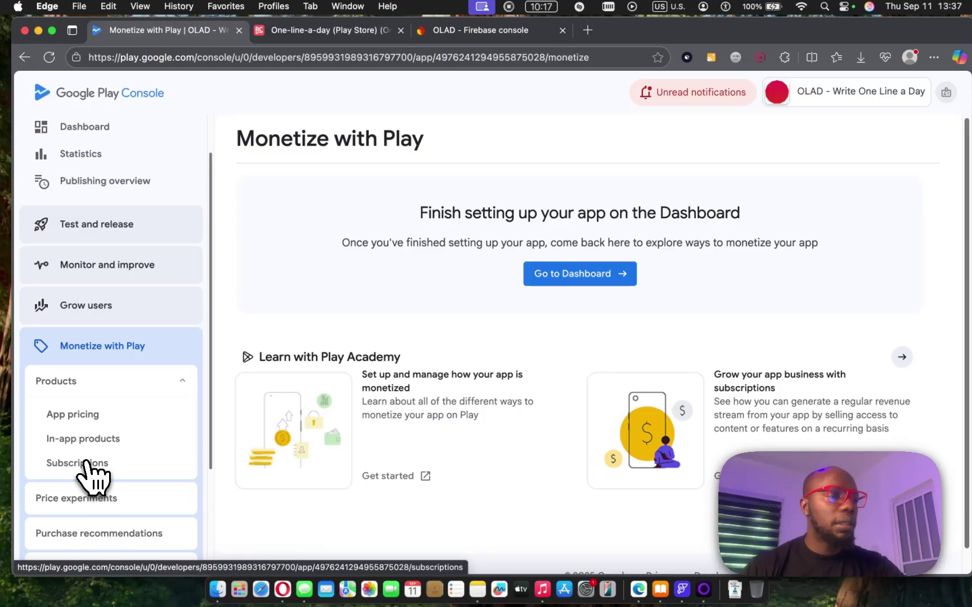
left_click(84, 462)
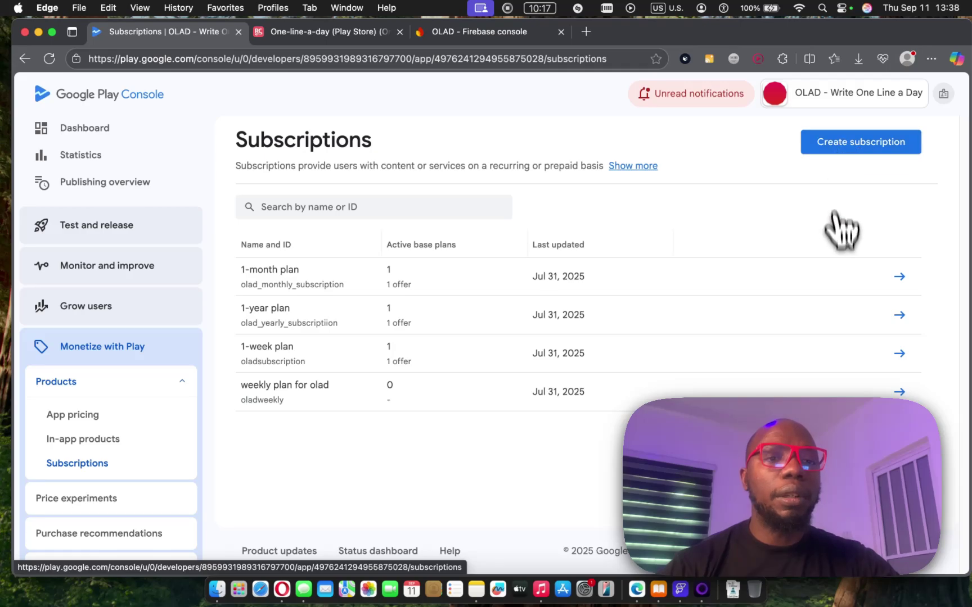
Step: Examine the product ID and name fields for creating a subscription and cancel without creating one
left_click(848, 152)
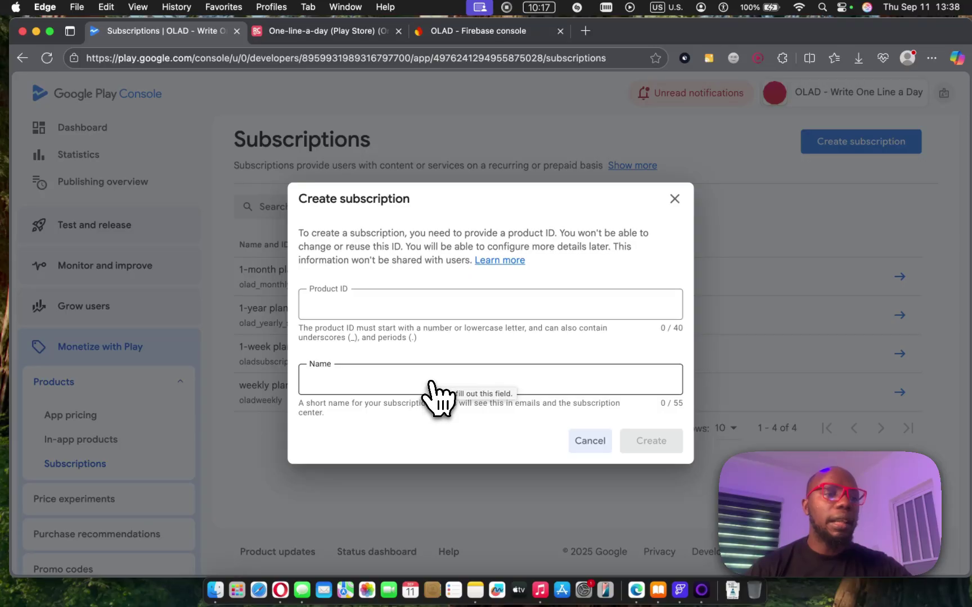
left_click(409, 312)
left_click(593, 443)
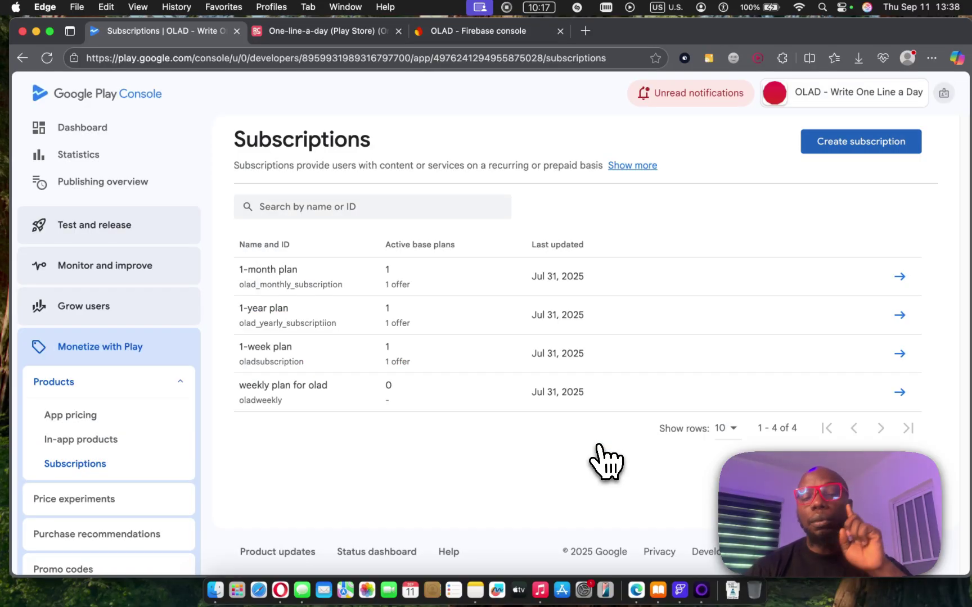
Step: Open the 1-month plan's subscription details and review its name, benefits, description and tax and compliance settings
left_click(900, 280)
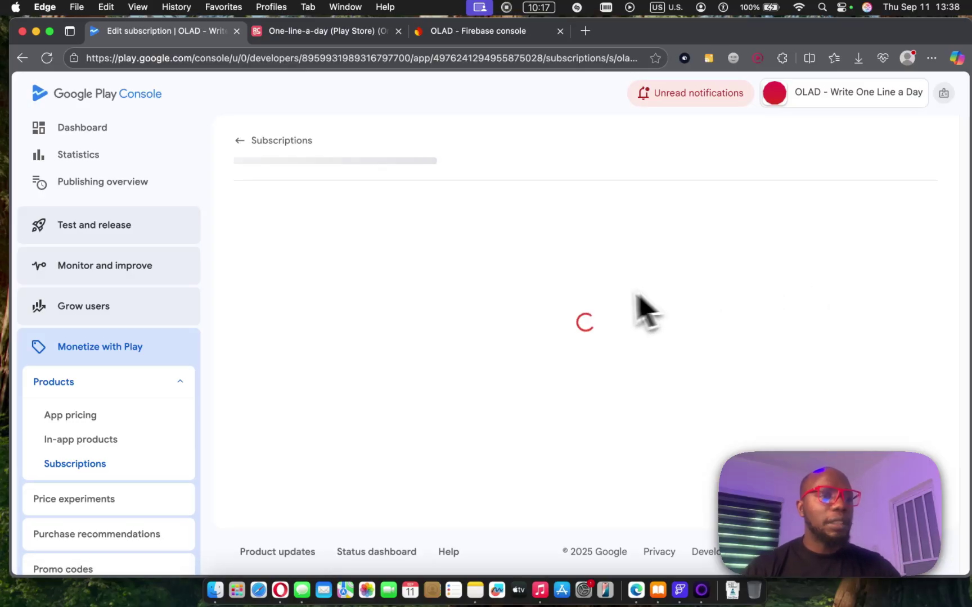
scroll(416, 324, "down", 1)
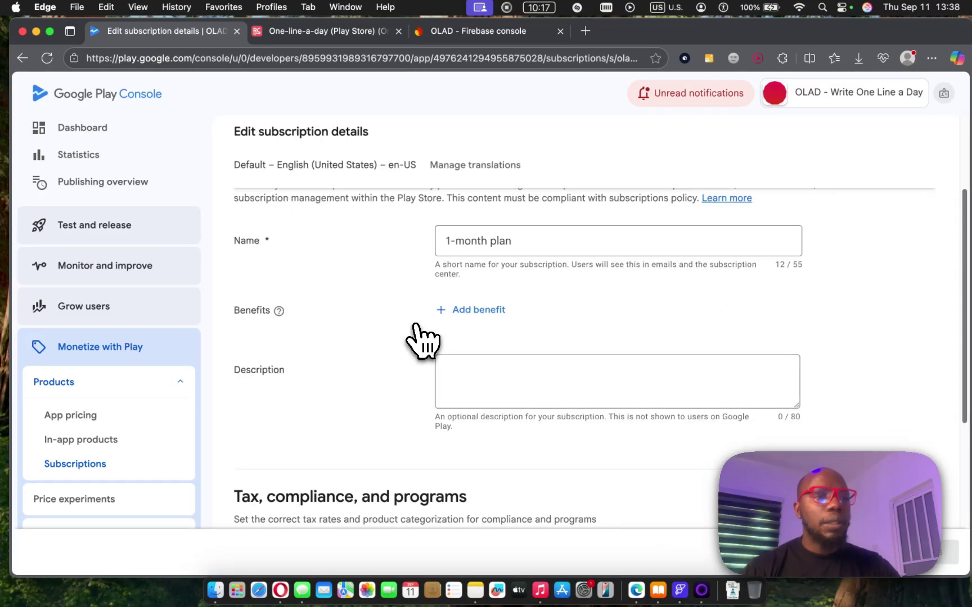
scroll(416, 324, "up", 1)
scroll(447, 284, "up", 3)
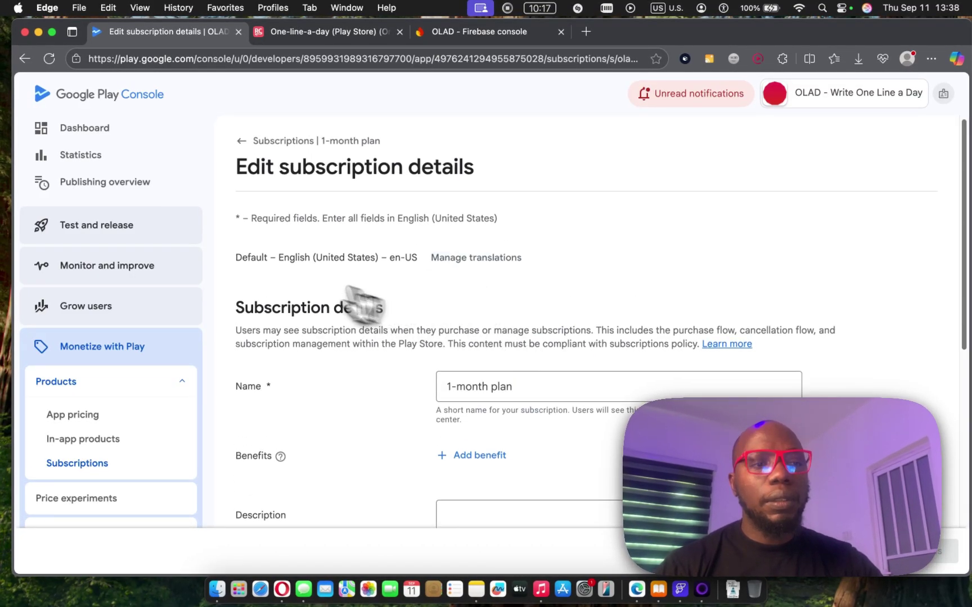
left_click(513, 386)
scroll(522, 390, "down", 3)
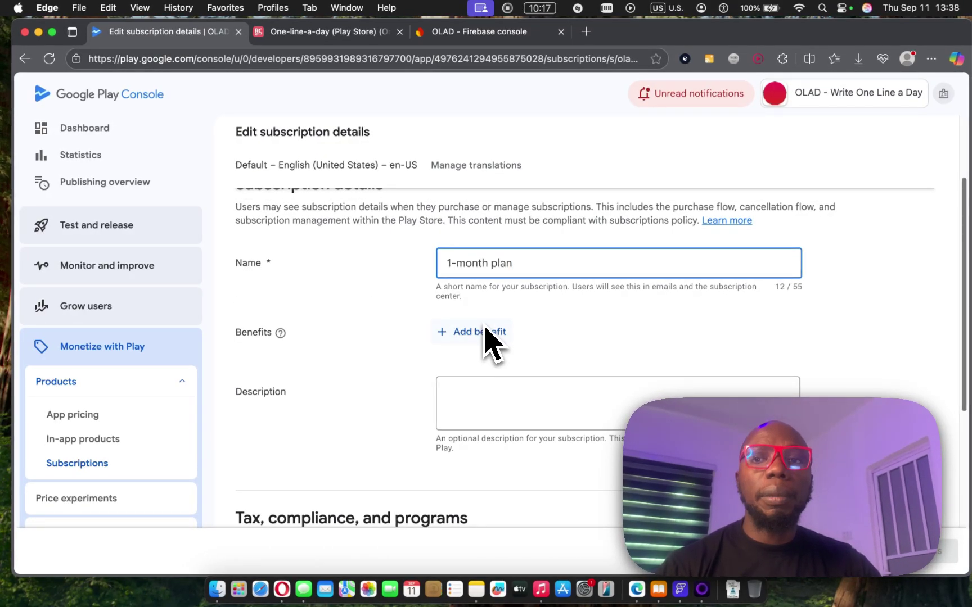
scroll(488, 343, "down", 3)
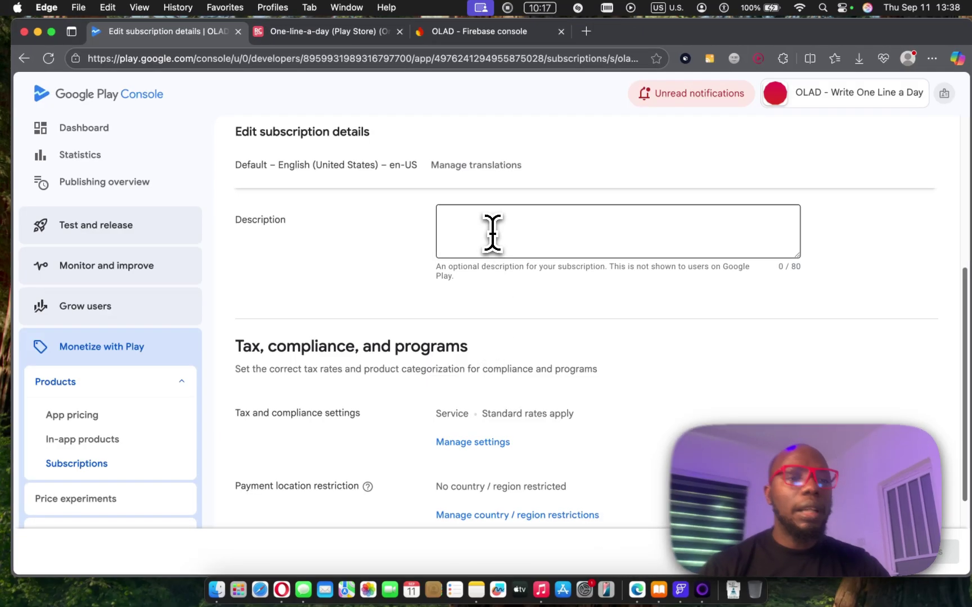
left_click(491, 230)
scroll(509, 270, "down", 1)
scroll(509, 270, "down", 2)
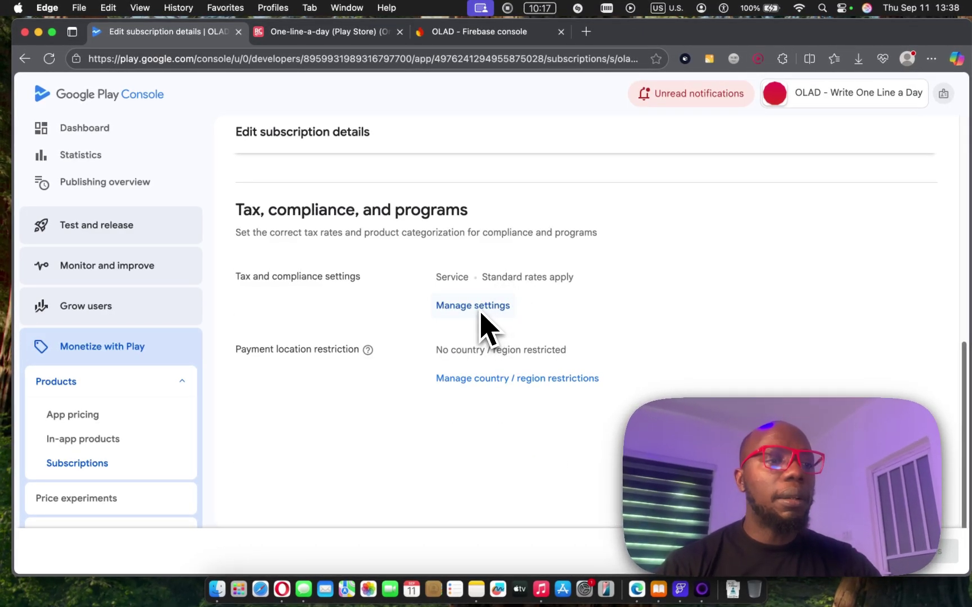
Step: Examine the list of countries and regions for restricting payments and cancel without selecting any
left_click(557, 388)
scroll(400, 329, "down", 2)
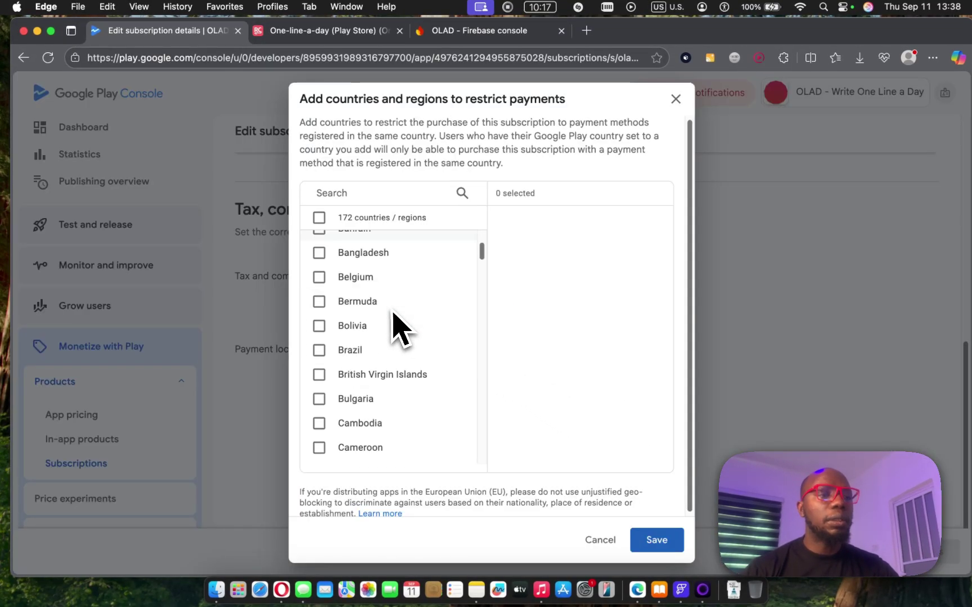
scroll(396, 326, "down", 20)
scroll(397, 326, "up", 20)
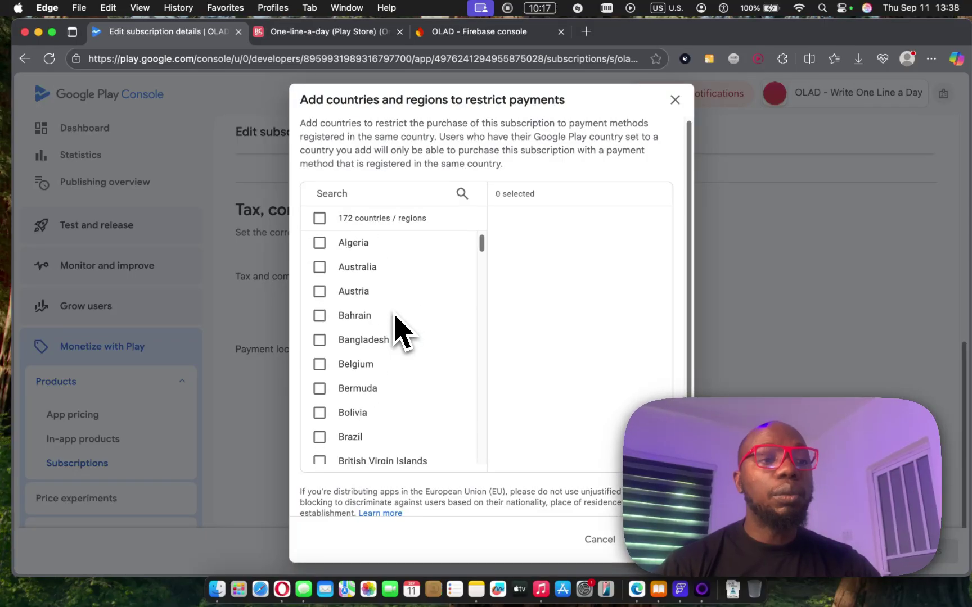
scroll(399, 326, "down", 20)
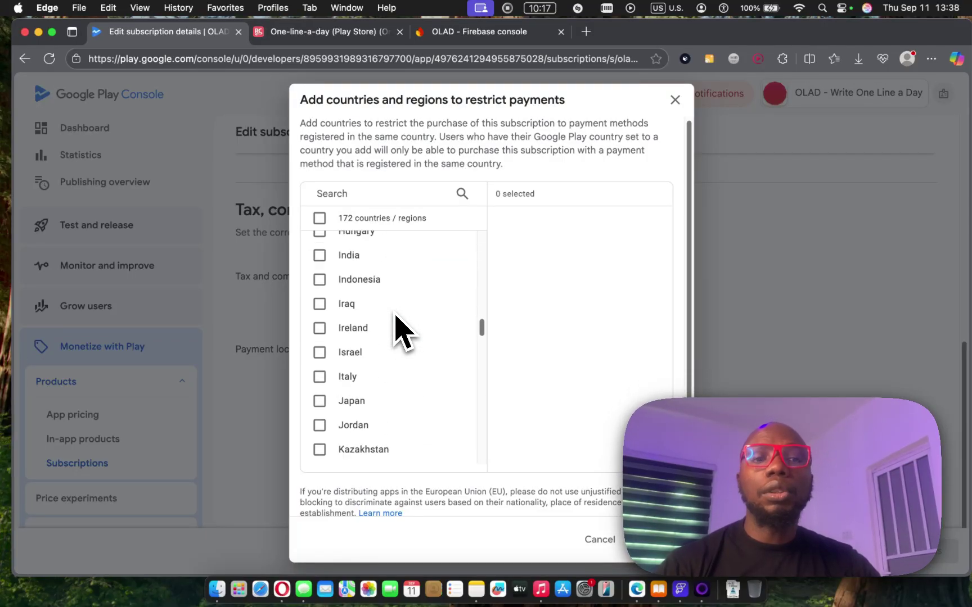
left_click(597, 538)
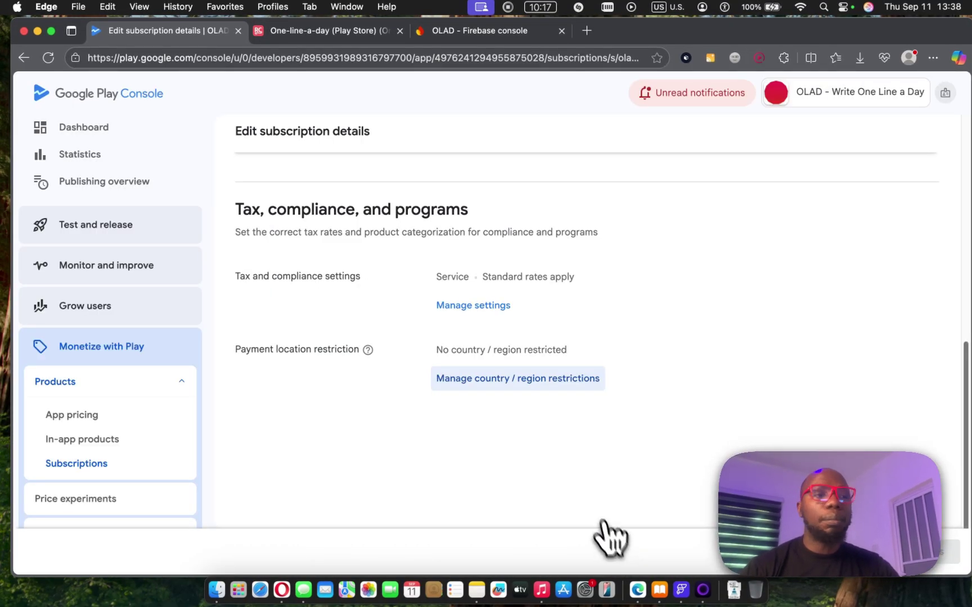
Step: Return to the 1-month plan overview and review its base plans and offers
scroll(321, 256, "up", 8)
left_click(247, 142)
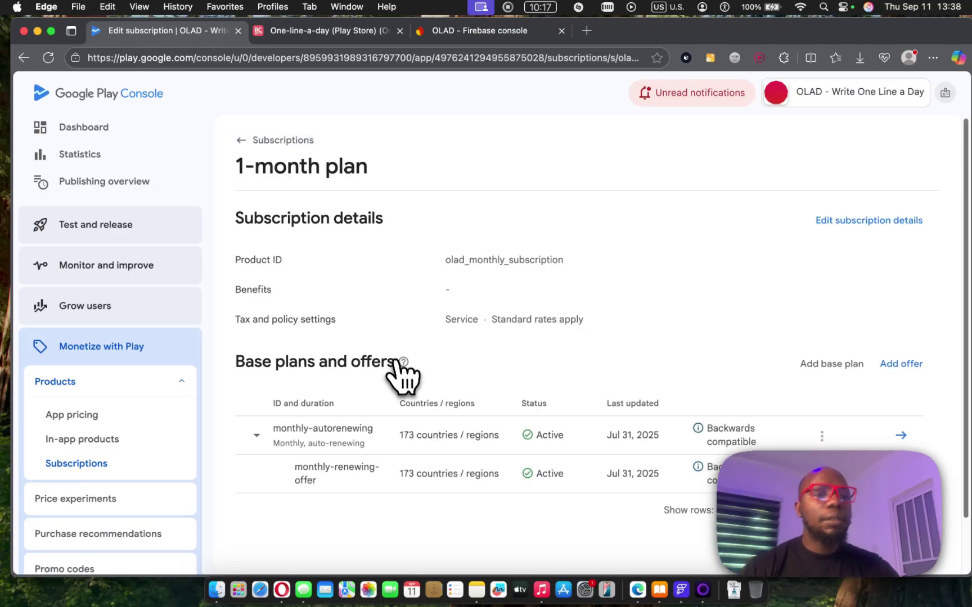
scroll(400, 375, "down", 3)
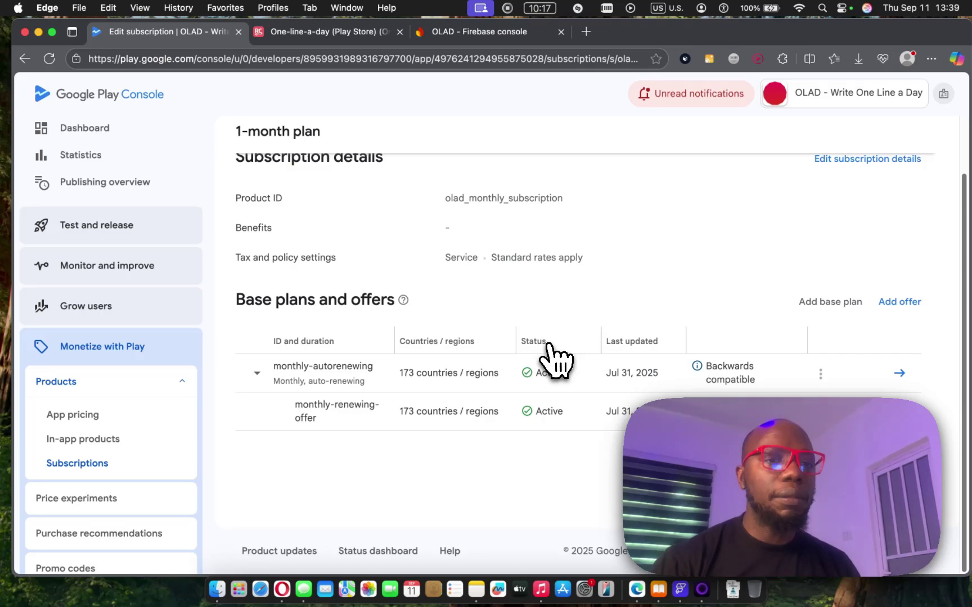
Step: Start a new base plan for the 1-month plan and set its type to Auto-renewing
left_click(840, 308)
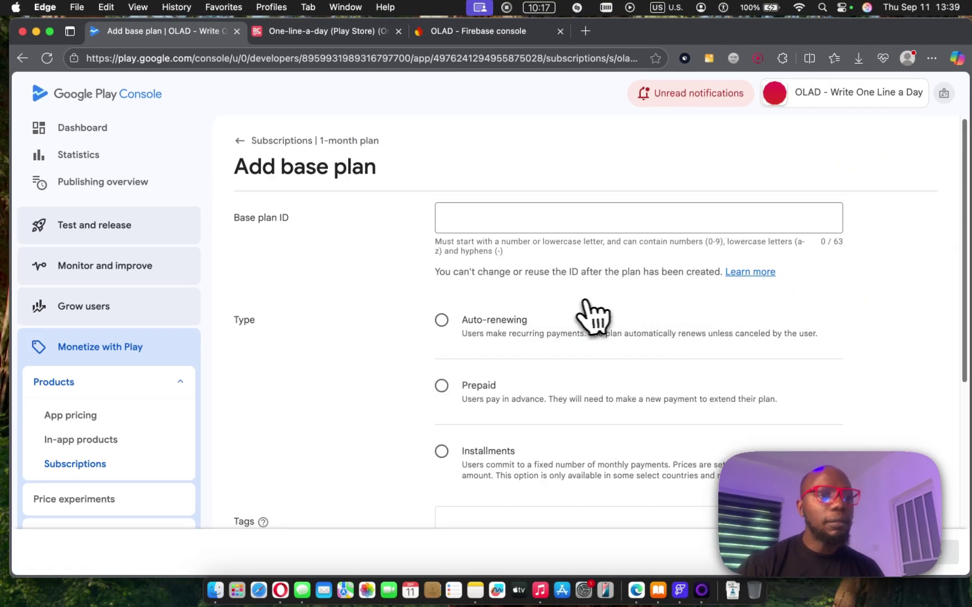
left_click(457, 218)
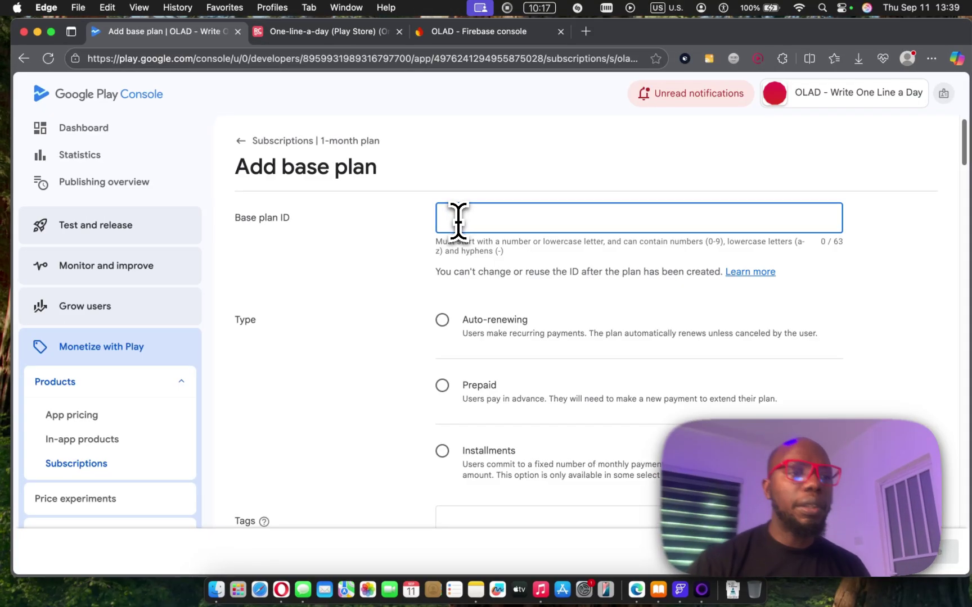
scroll(371, 241, "down", 3)
scroll(383, 276, "up", 3)
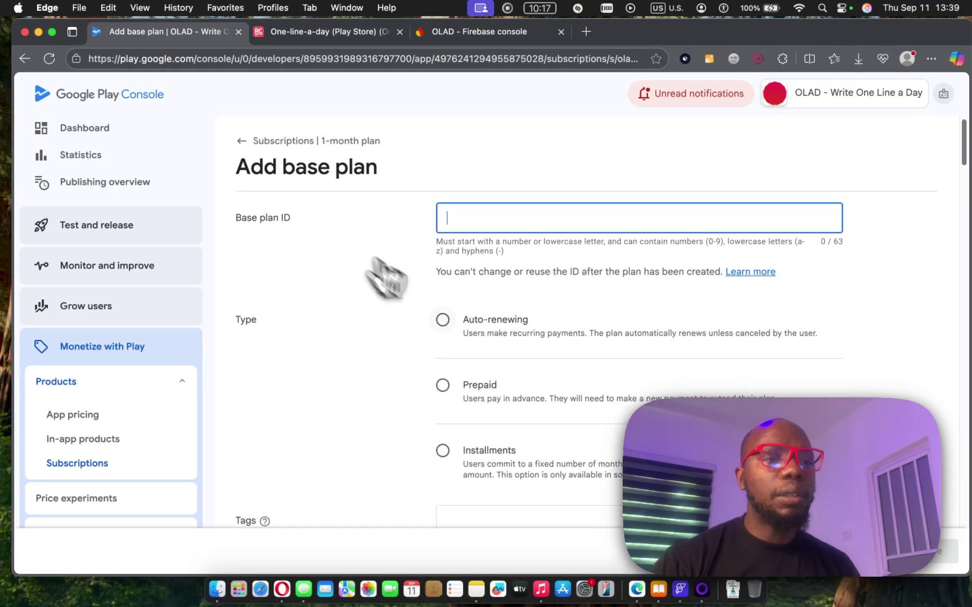
left_click(443, 320)
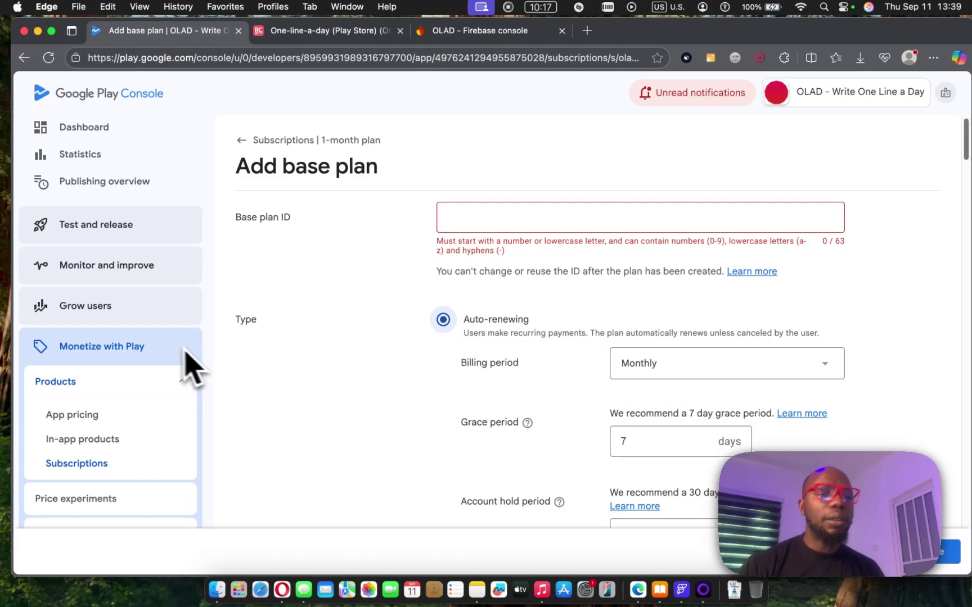
Step: Review the new base plan's billing period options, grace period and account hold period, keeping monthly billing
left_click(745, 365)
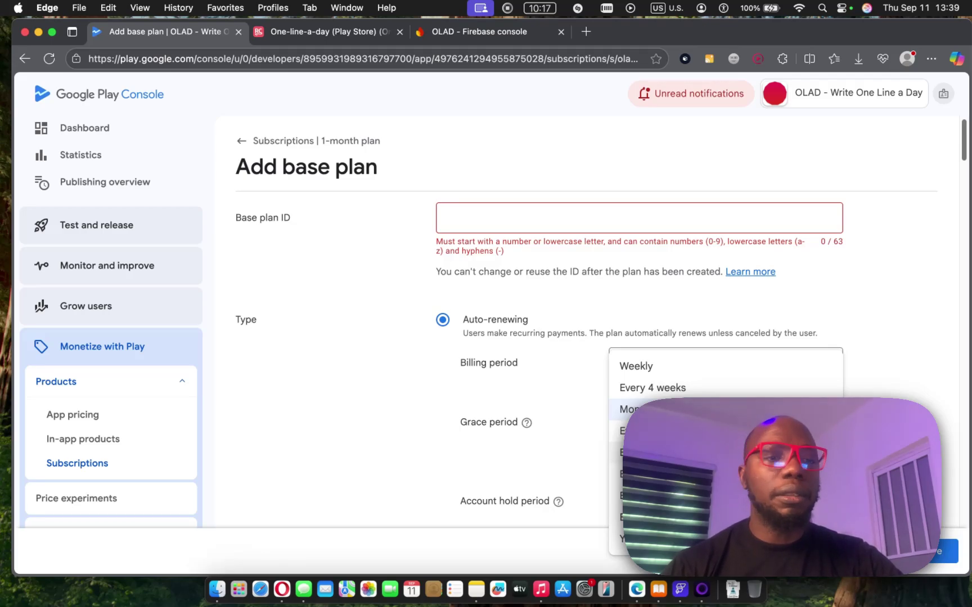
left_click(535, 398)
left_click(635, 444)
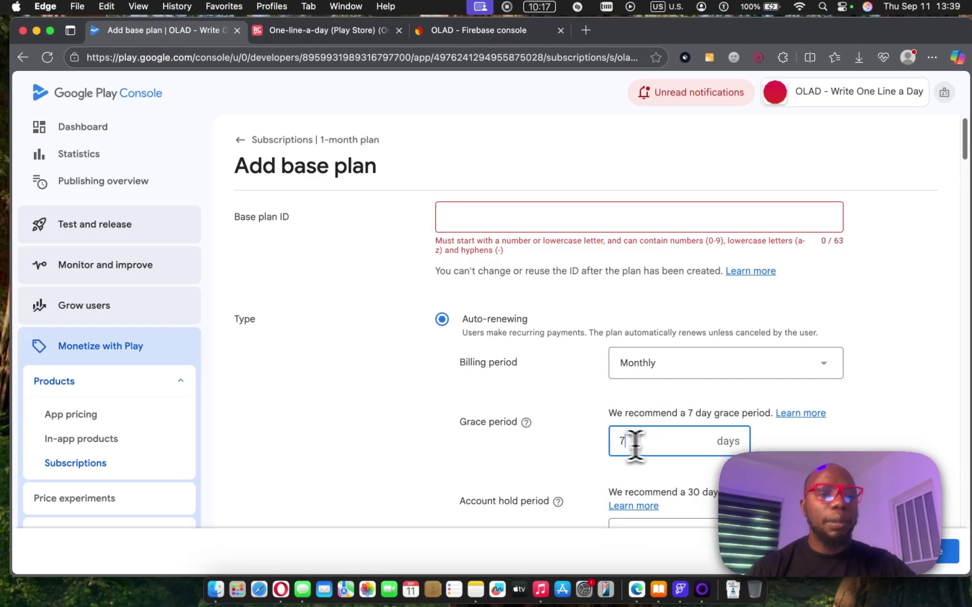
scroll(555, 446, "down", 1)
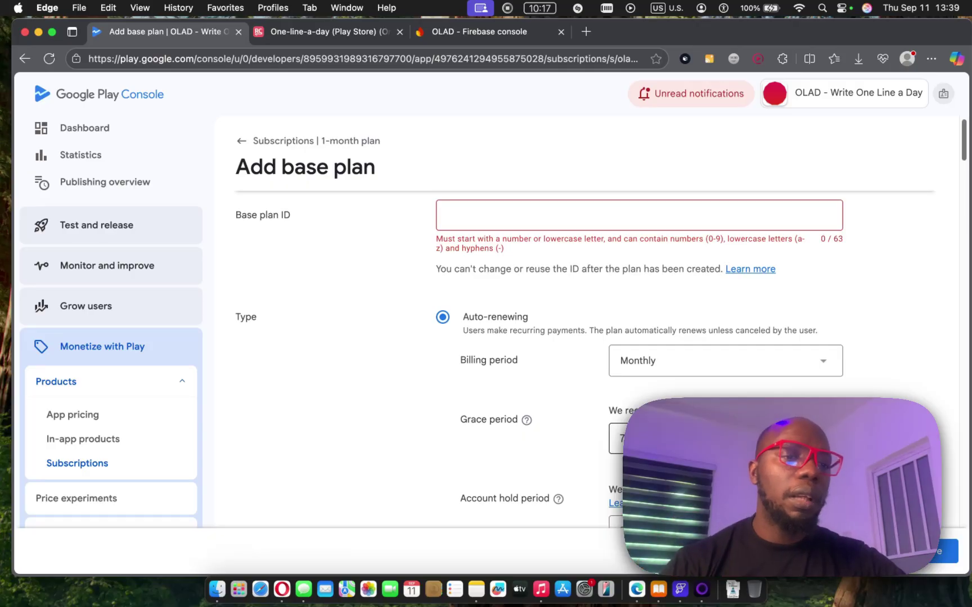
scroll(540, 337, "down", 5)
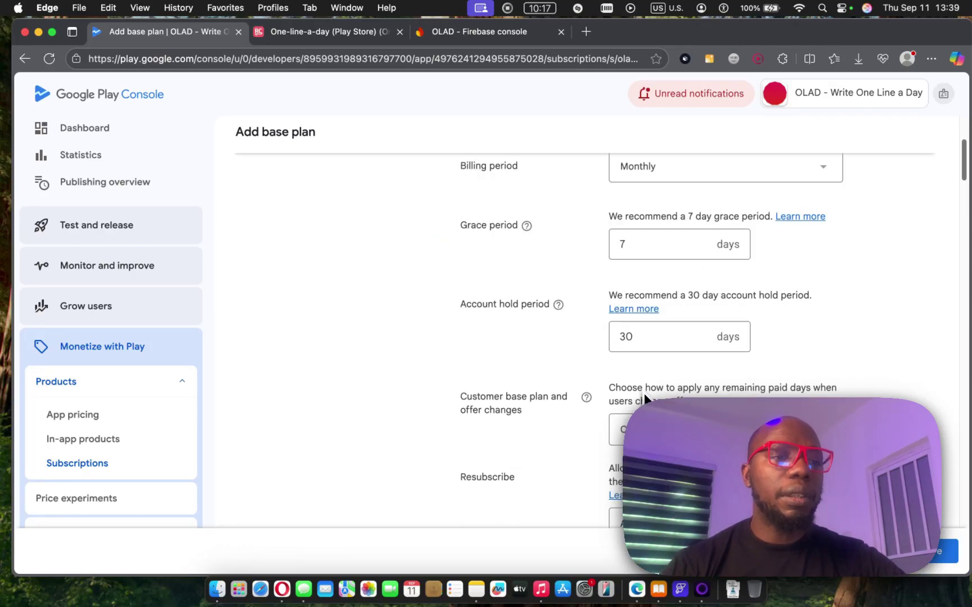
left_click(636, 337)
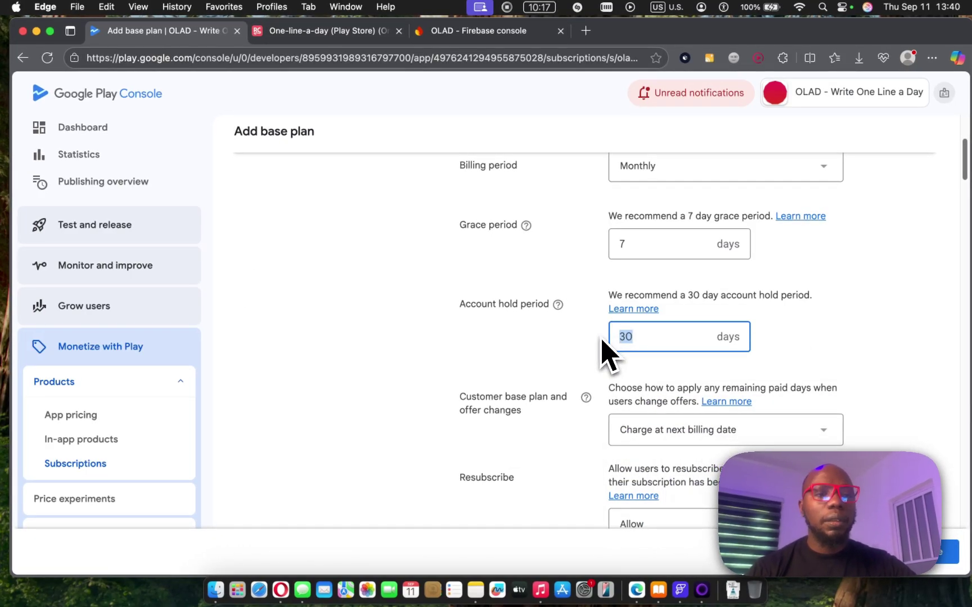
mouse_move(557, 306)
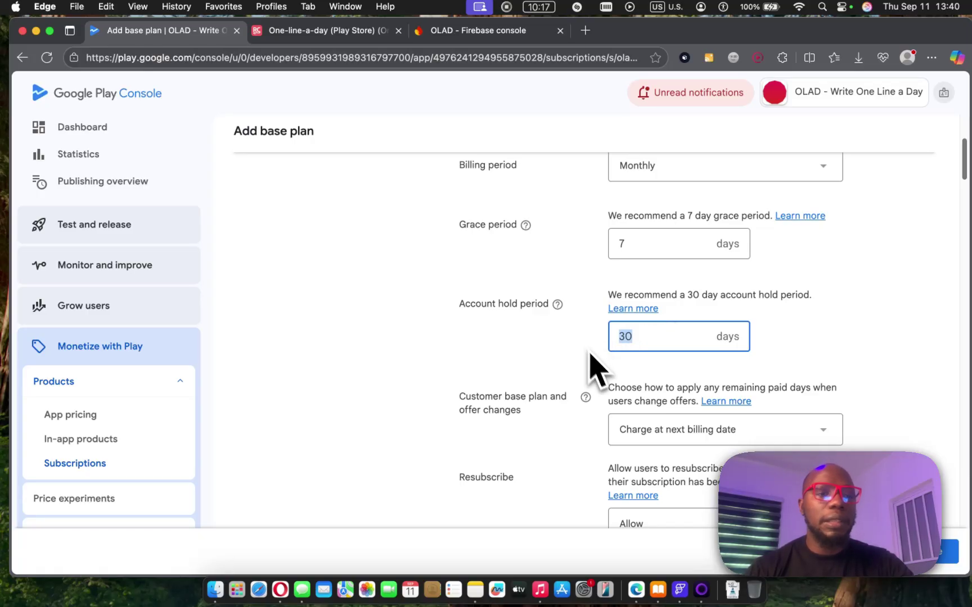
Step: Review the charging options for customer base plan and offer changes, the resubscribe setting and the remaining plan types
scroll(601, 377, "down", 2)
left_click(683, 393)
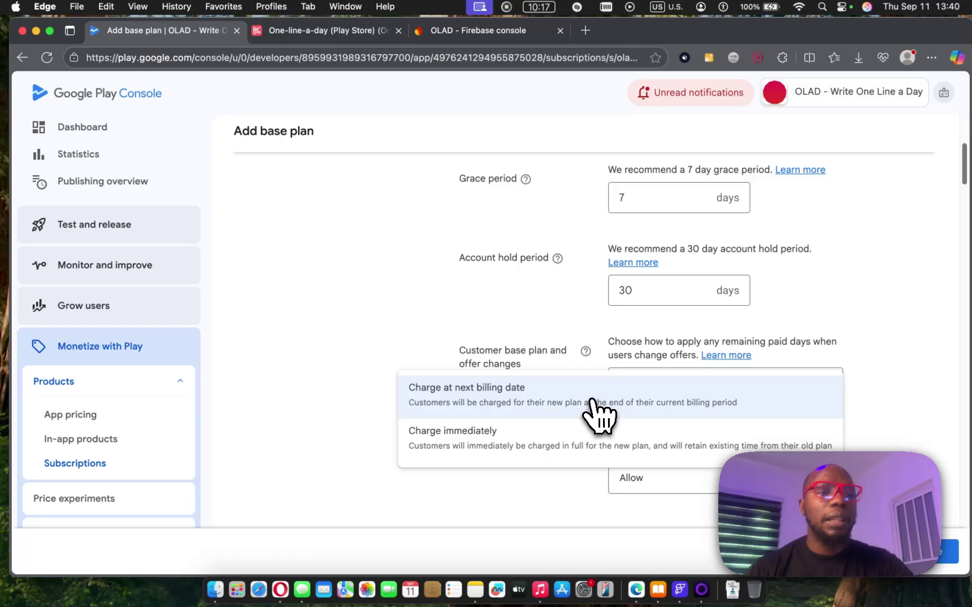
left_click(682, 417)
scroll(680, 411, "down", 5)
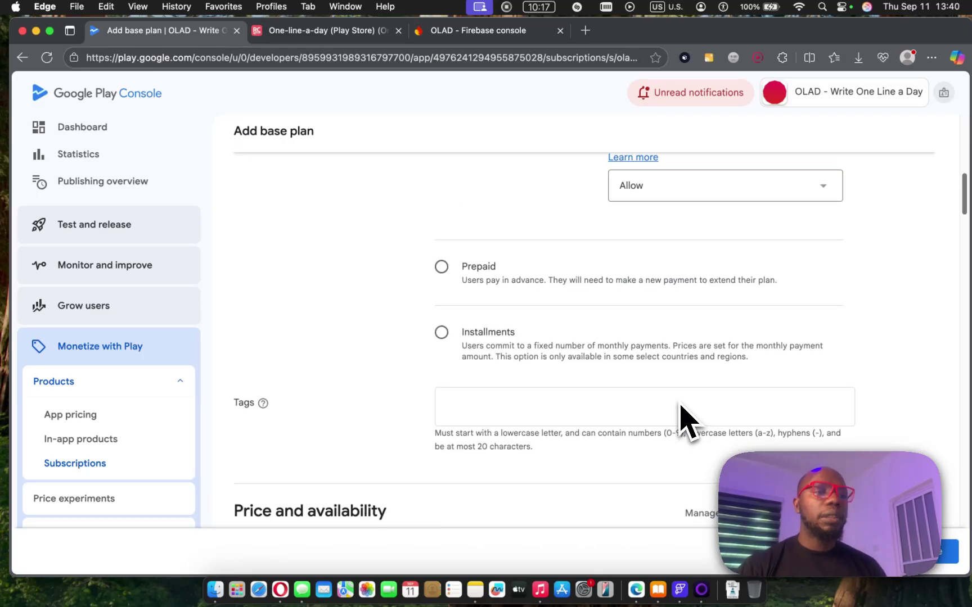
scroll(677, 412, "up", 10)
scroll(539, 418, "down", 5)
scroll(538, 418, "down", 2)
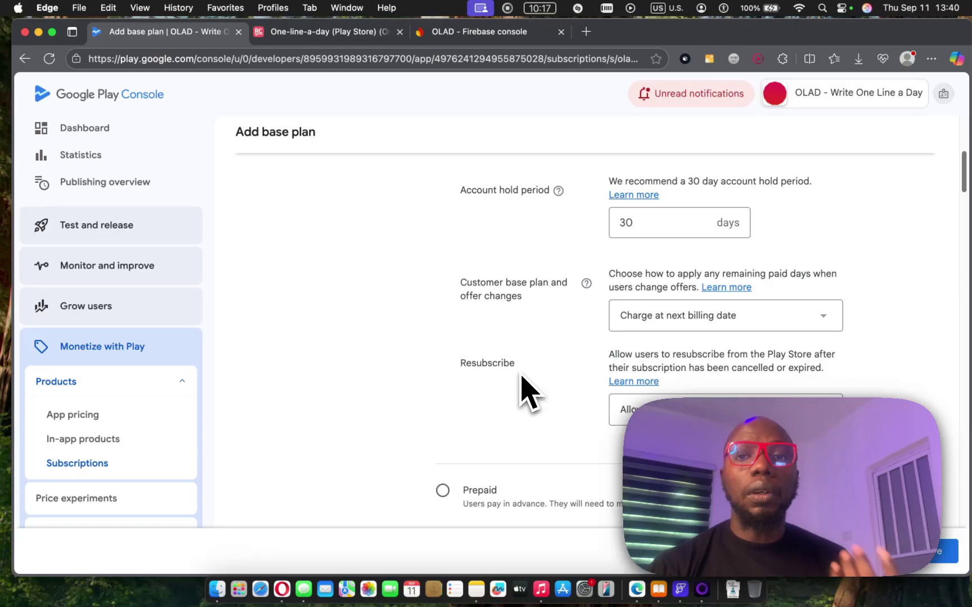
scroll(531, 400, "down", 3)
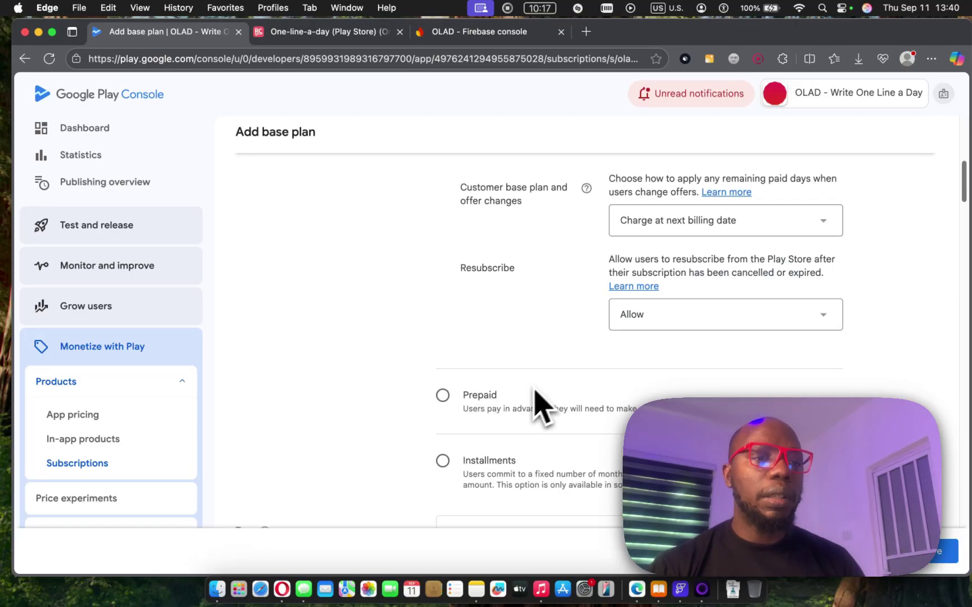
Step: Select all countries and regions in the new base plan's Price and availability list
scroll(534, 393, "down", 15)
scroll(900, 365, "up", 12)
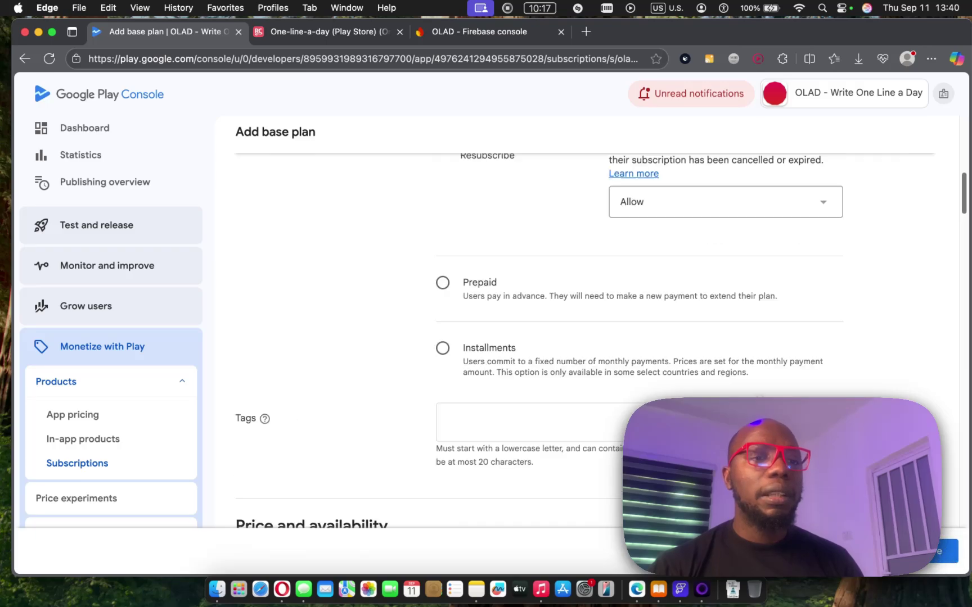
scroll(900, 365, "down", 3)
left_click(897, 354)
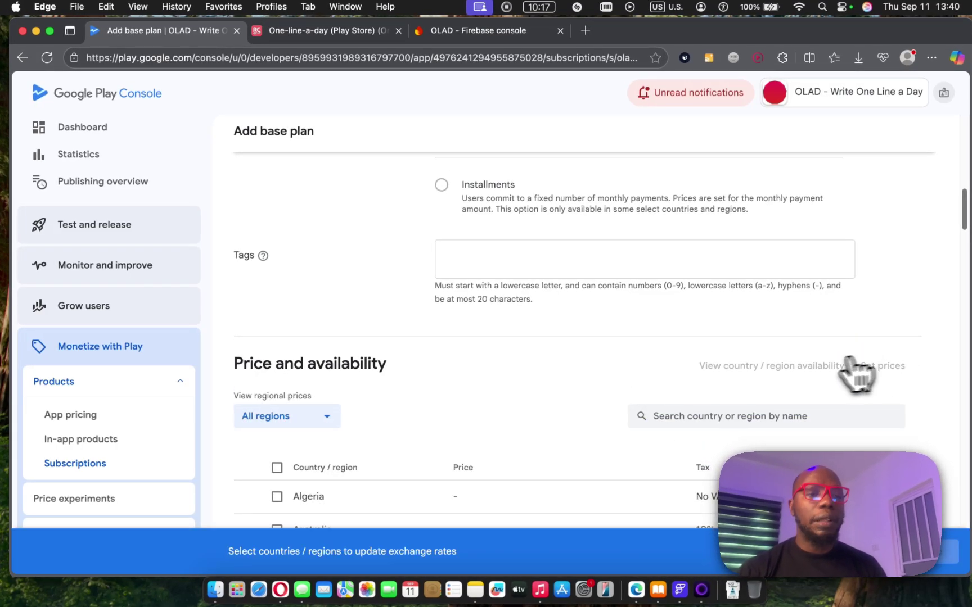
scroll(622, 397, "down", 2)
scroll(397, 336, "down", 4)
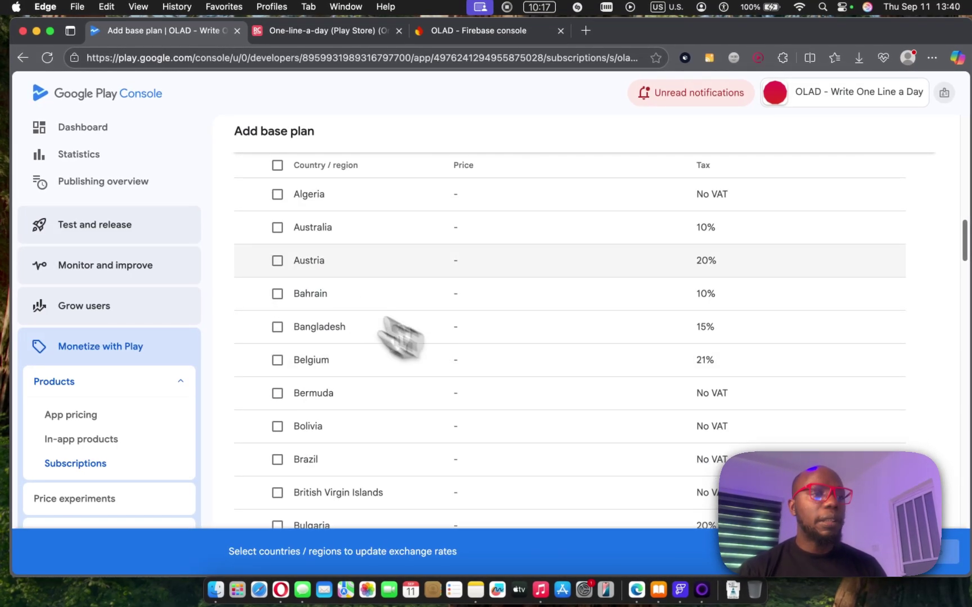
scroll(288, 245, "up", 1)
left_click(276, 206)
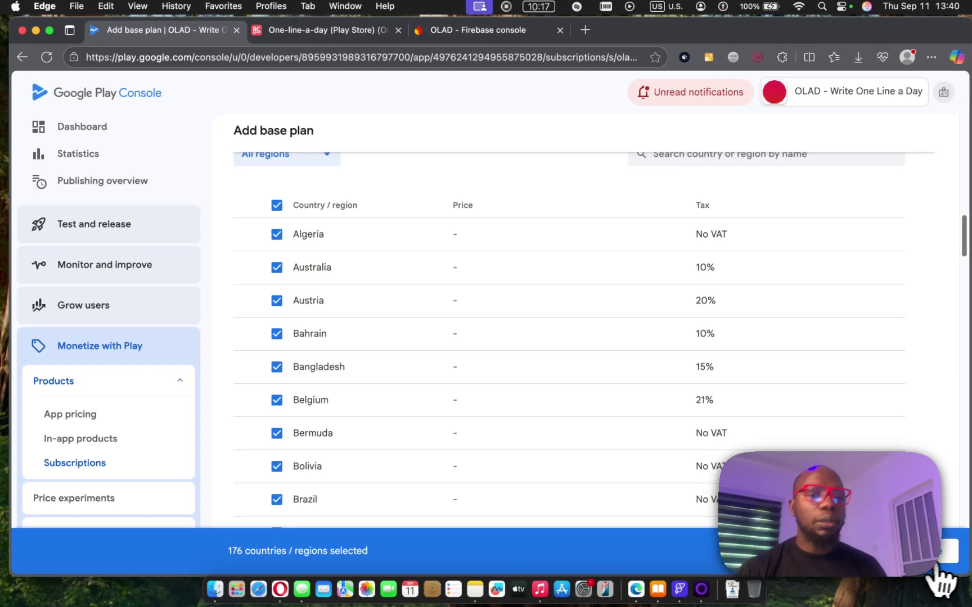
Step: Set the new base plan's price to 5000 NGN for all selected countries and regions
left_click(948, 554)
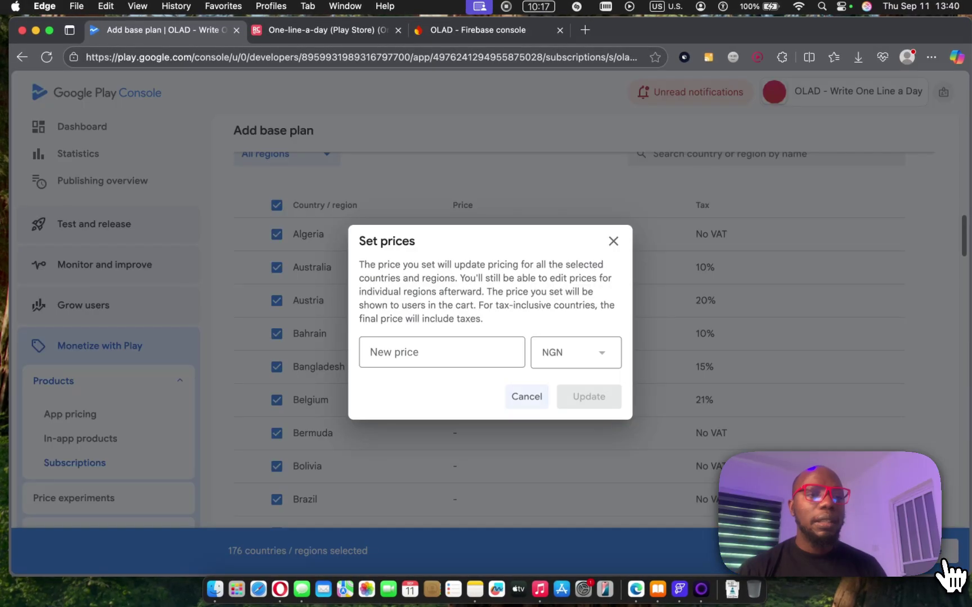
left_click(565, 360)
left_click(500, 352)
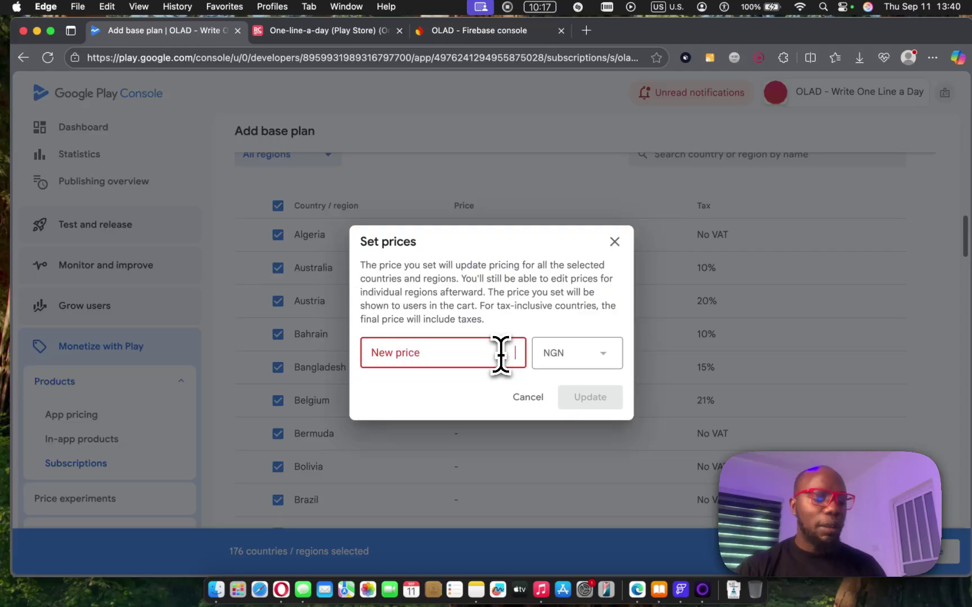
left_click(501, 353)
type("5000")
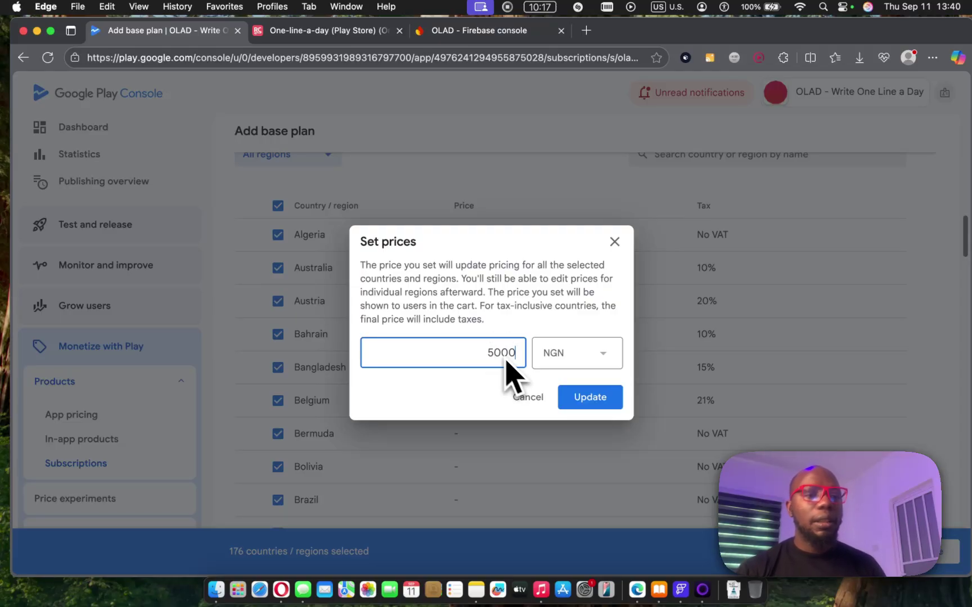
left_click(570, 398)
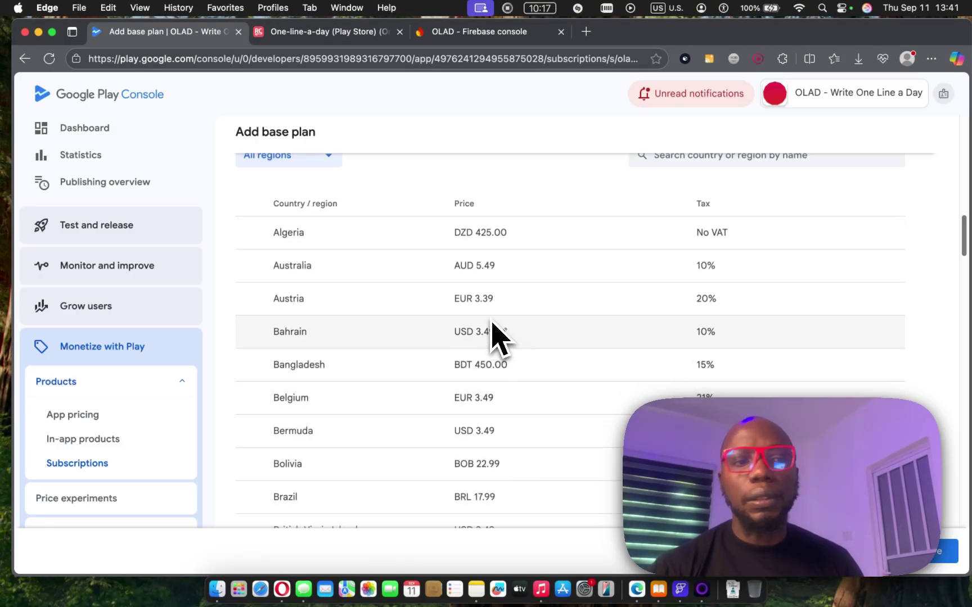
Step: Review the converted local prices per country and the new base plan's ID and type settings
scroll(497, 336, "down", 3)
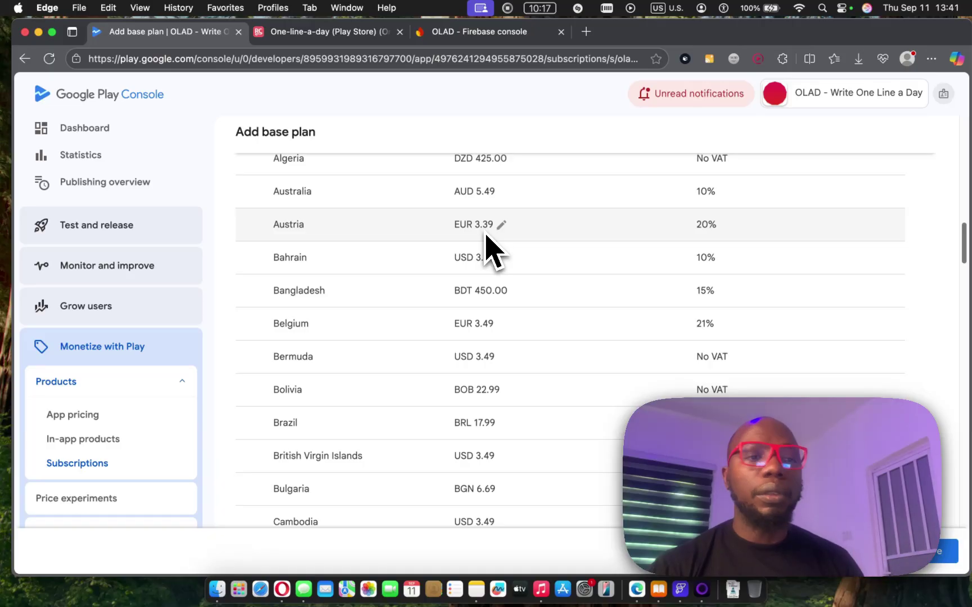
scroll(487, 236, "down", 4)
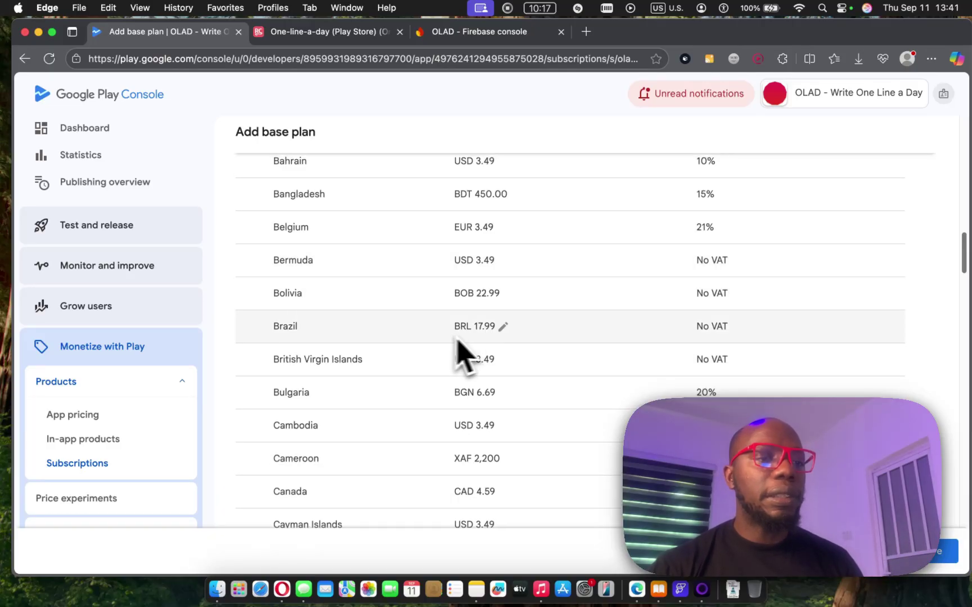
scroll(486, 357, "down", 2)
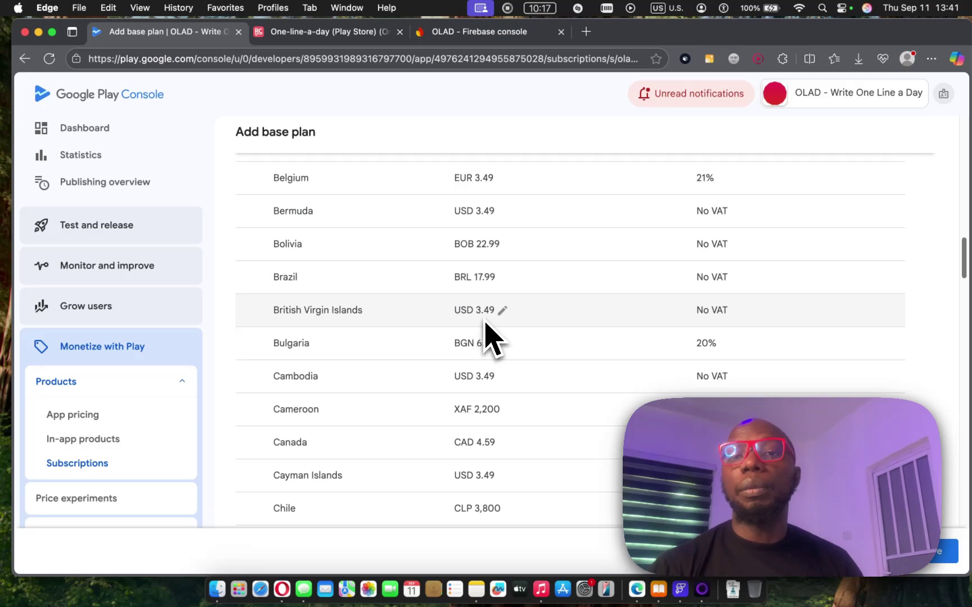
scroll(486, 322, "up", 15)
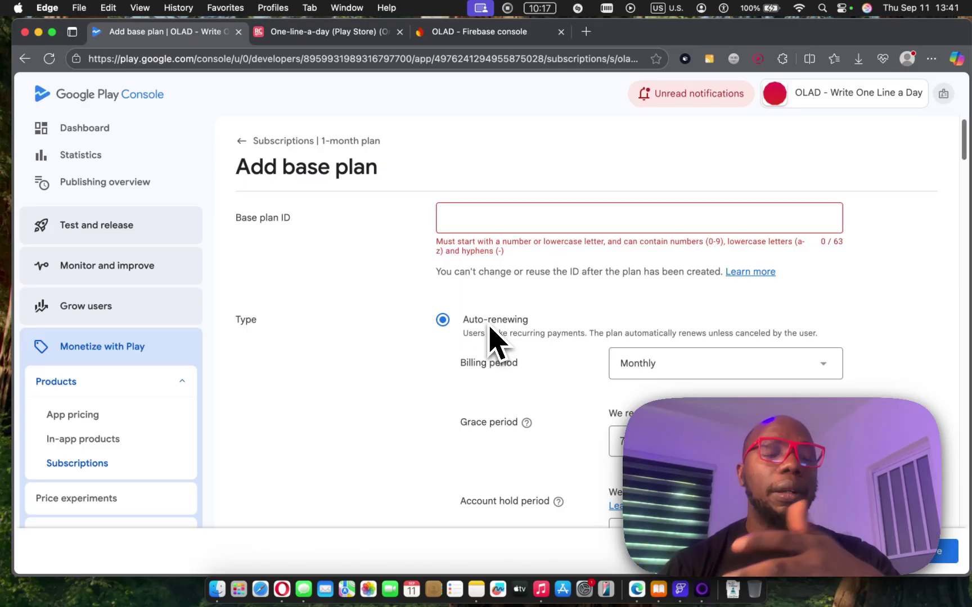
scroll(523, 329, "down", 5)
scroll(523, 329, "down", 20)
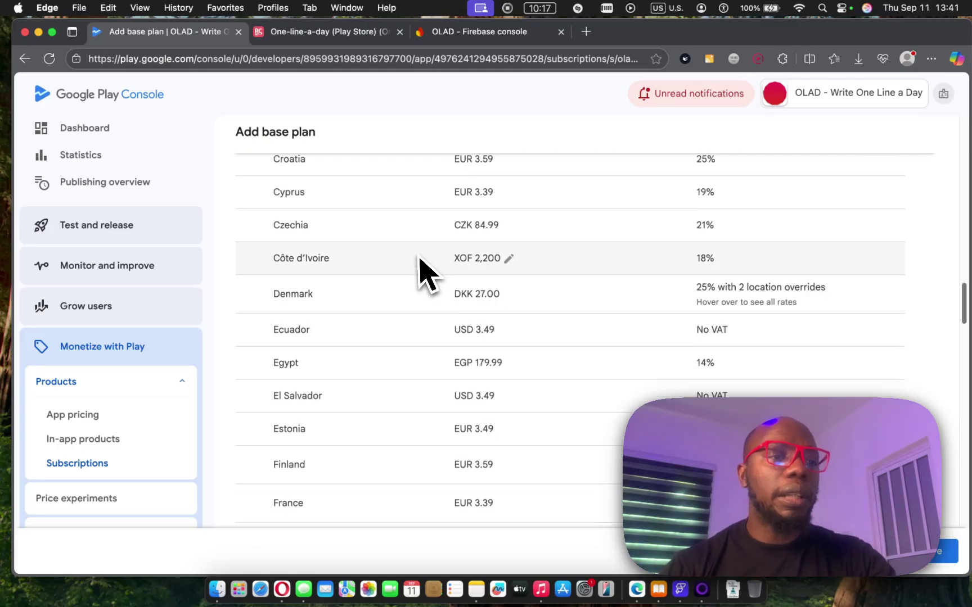
Step: Open the local prices for Côte d'Ivoire and Ecuador in the price editor without changing them
left_click(509, 259)
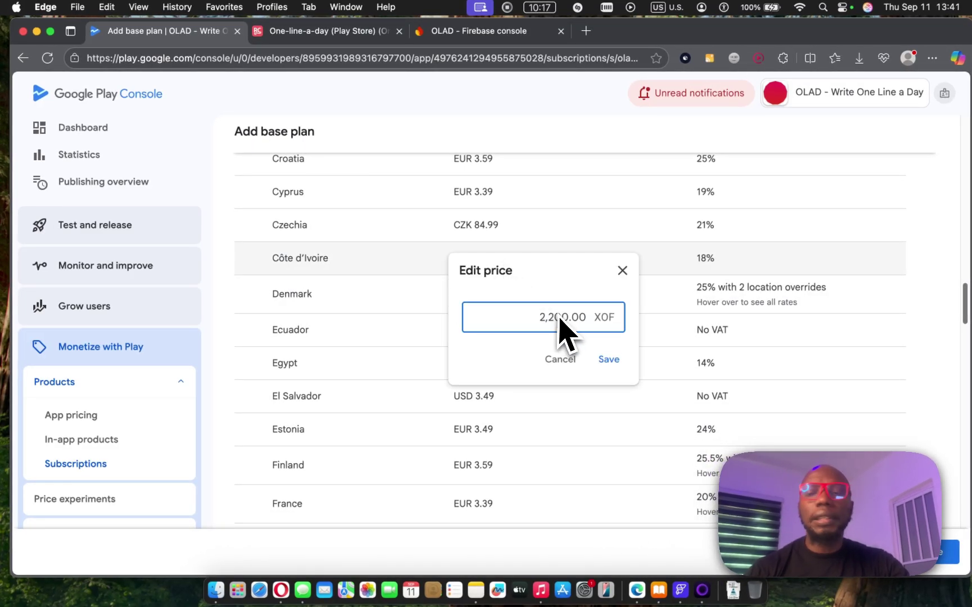
left_click(622, 271)
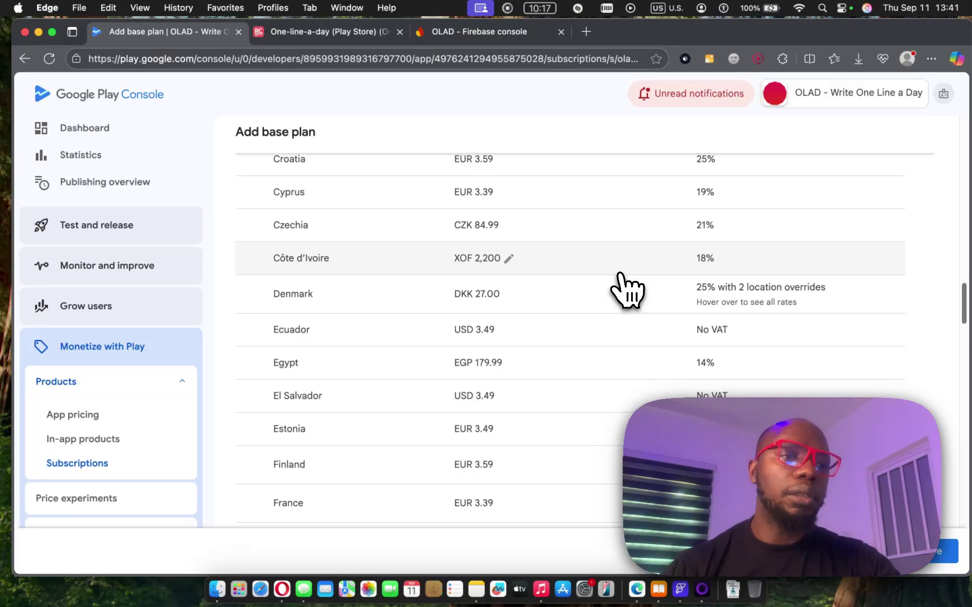
left_click(506, 330)
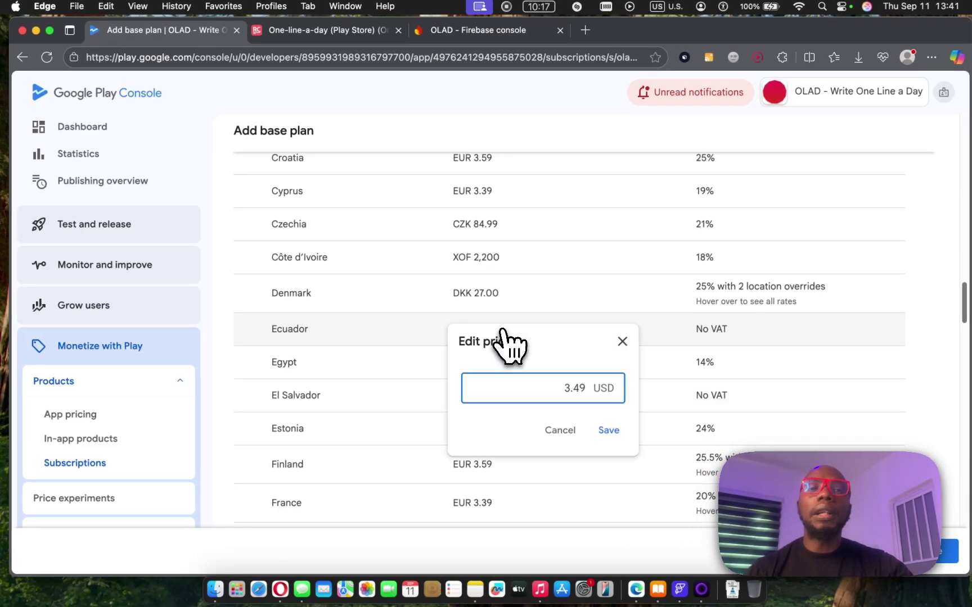
scroll(575, 325, "up", 15)
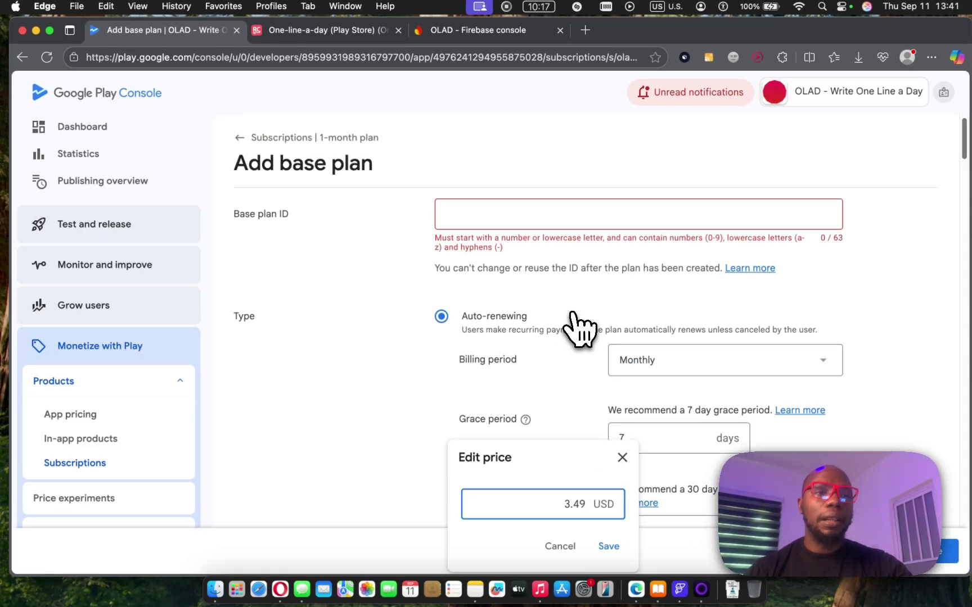
Step: Abandon the new base plan, reopen the 1-month plan from the subscriptions list and check its base plan's Backwards compatible label
left_click(872, 561)
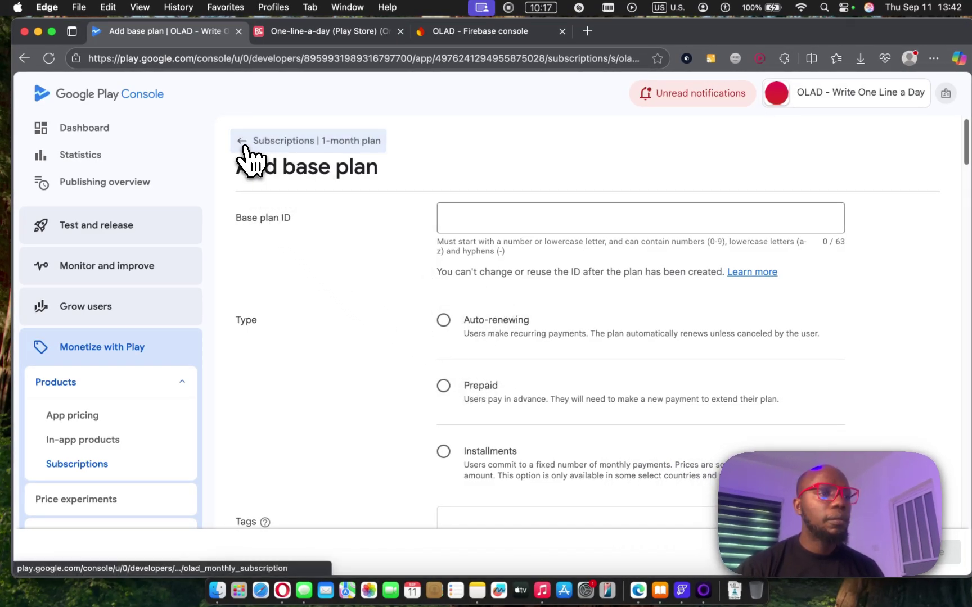
left_click(82, 465)
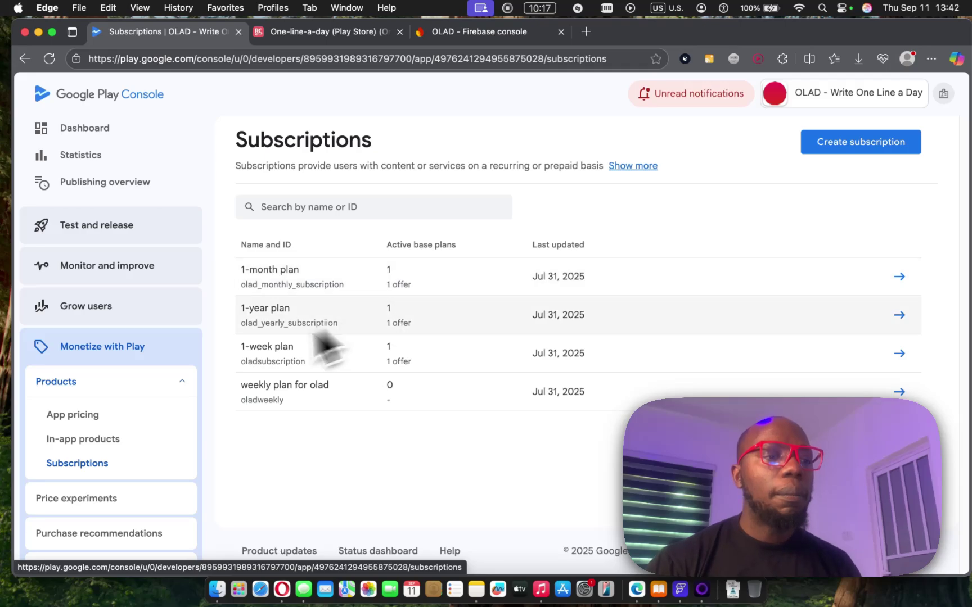
left_click(899, 277)
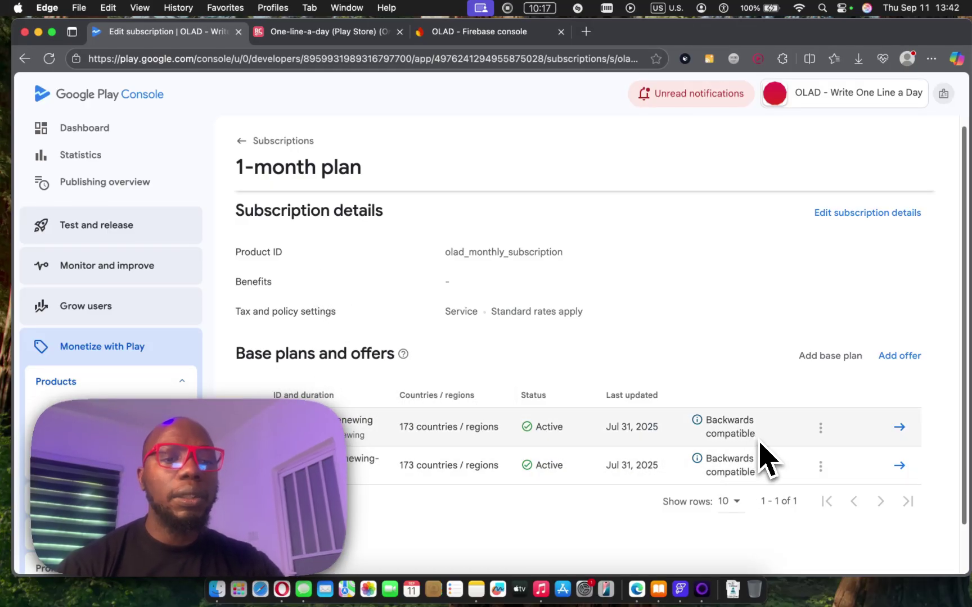
left_click_drag(754, 434, 710, 422)
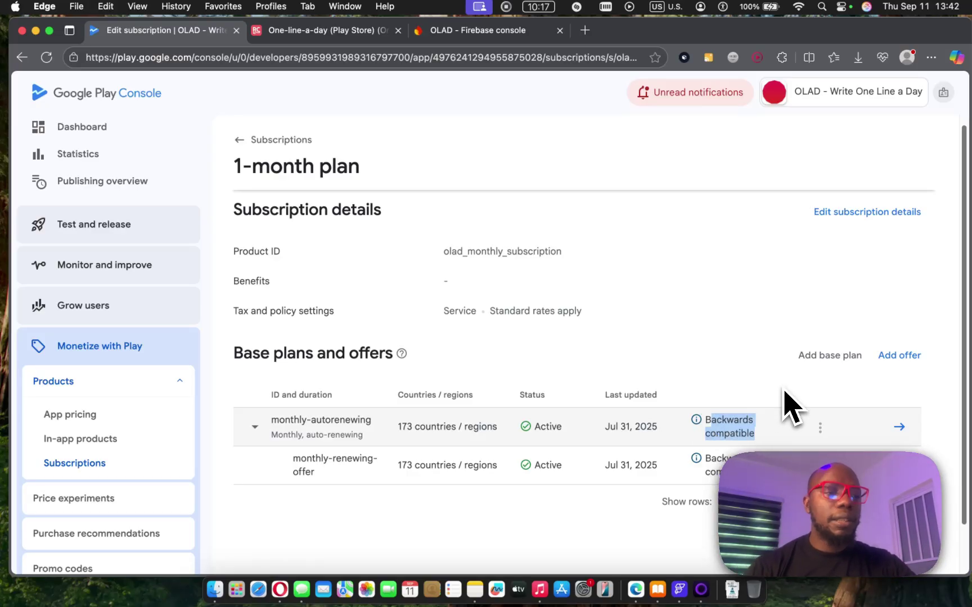
Step: Start adding an offer to the monthly-autorenewing base plan and cancel it
left_click(899, 356)
left_click(577, 335)
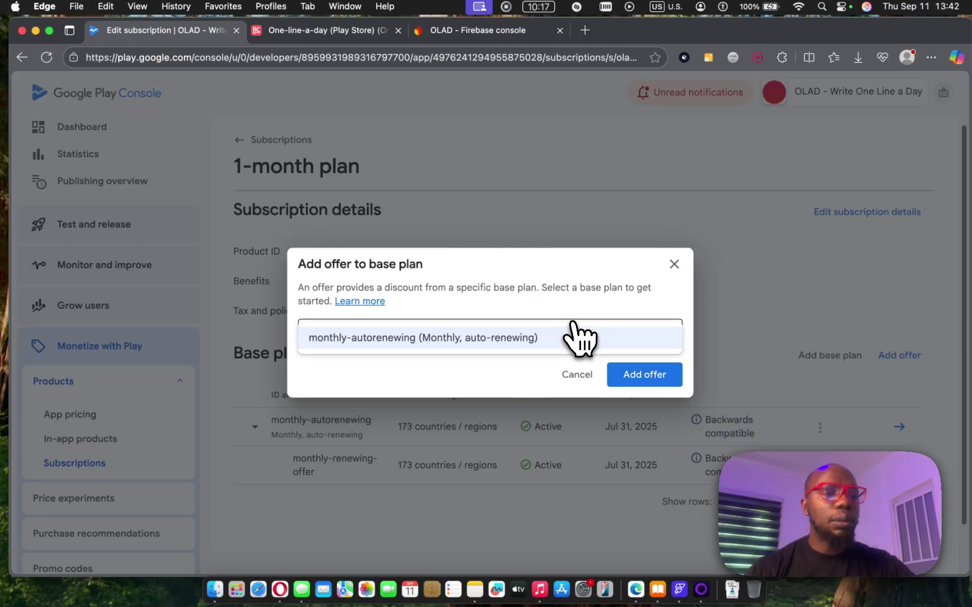
left_click(579, 338)
left_click(591, 376)
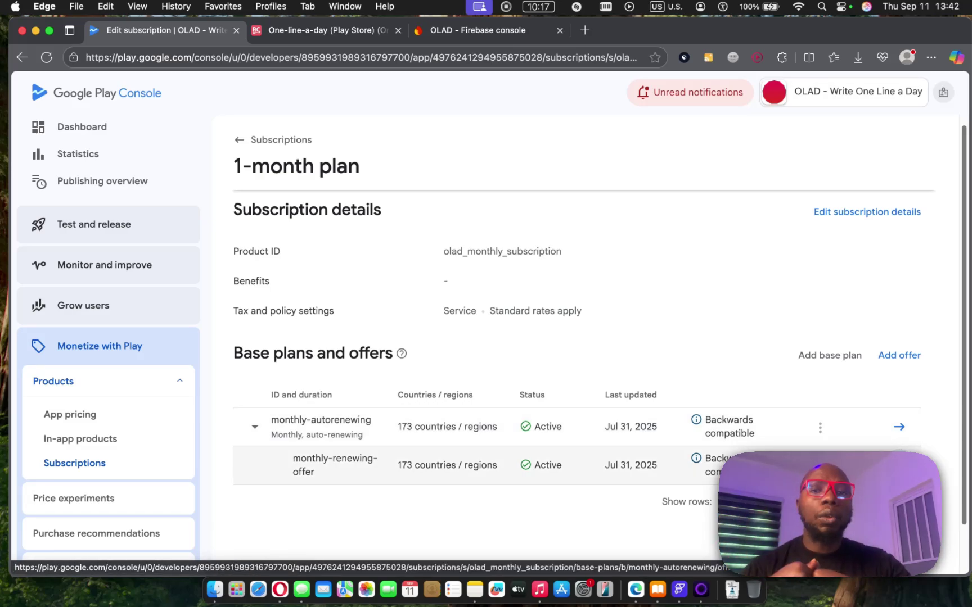
Step: Open the monthly-renewing-offer and review its eligibility criteria, entitlement and free trial phase, keeping New customer acquisition
left_click(899, 465)
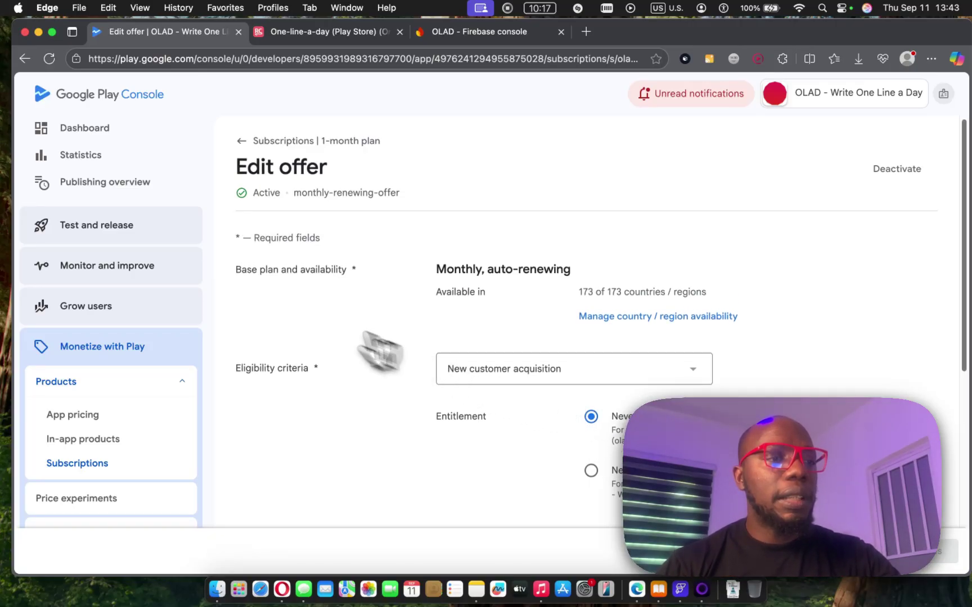
left_click(488, 368)
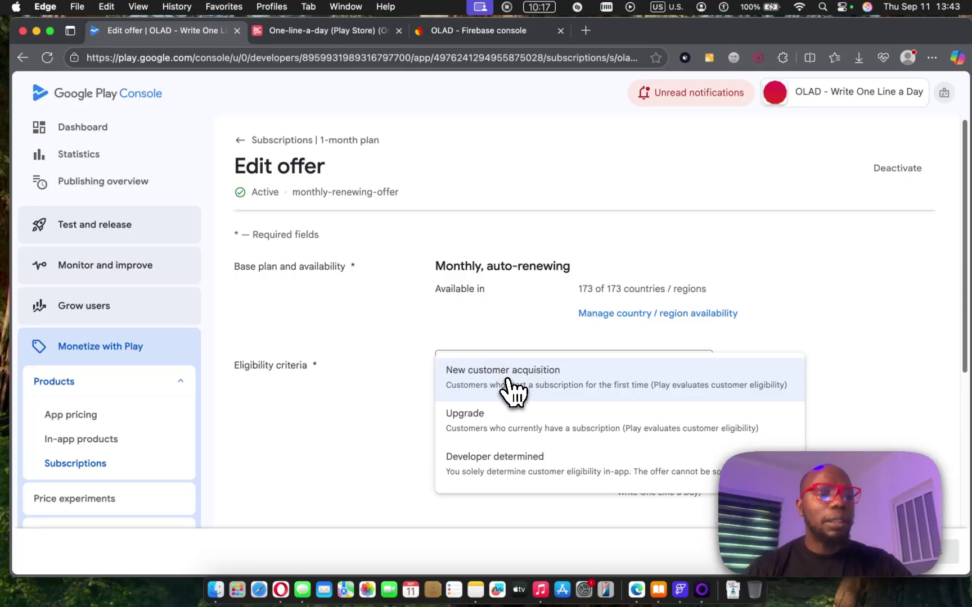
left_click(512, 389)
scroll(549, 402, "down", 2)
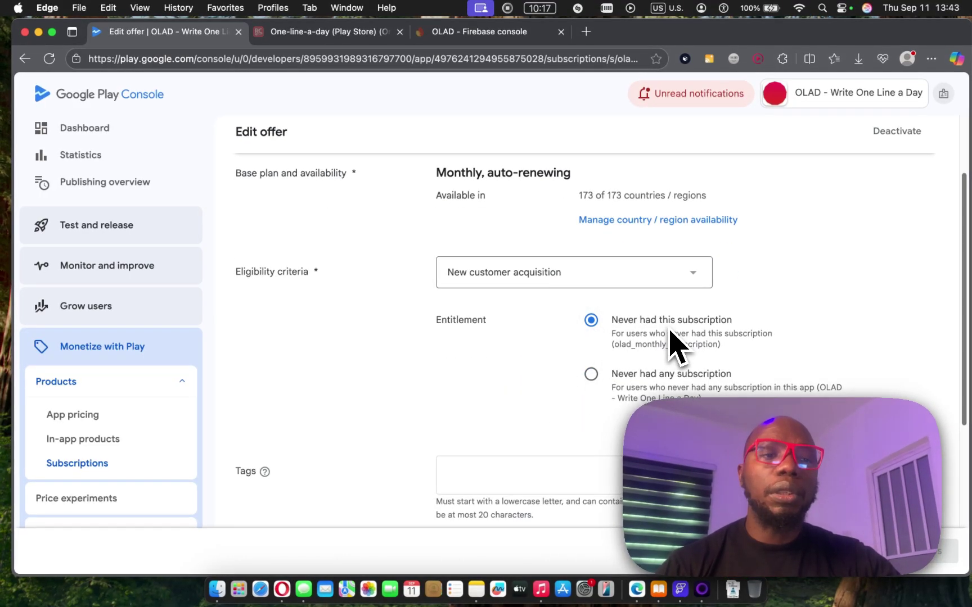
scroll(655, 359, "down", 5)
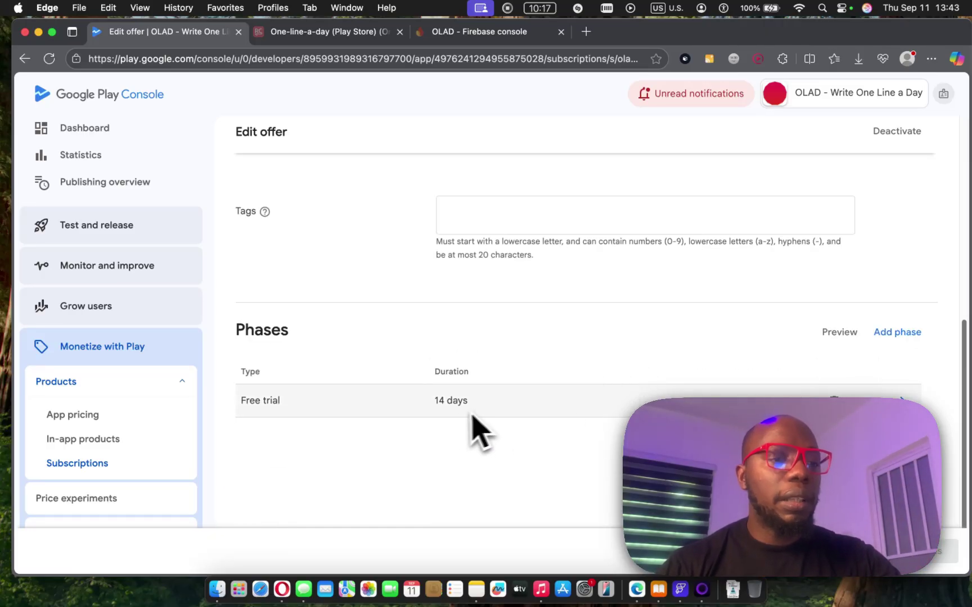
left_click_drag(433, 400, 475, 402)
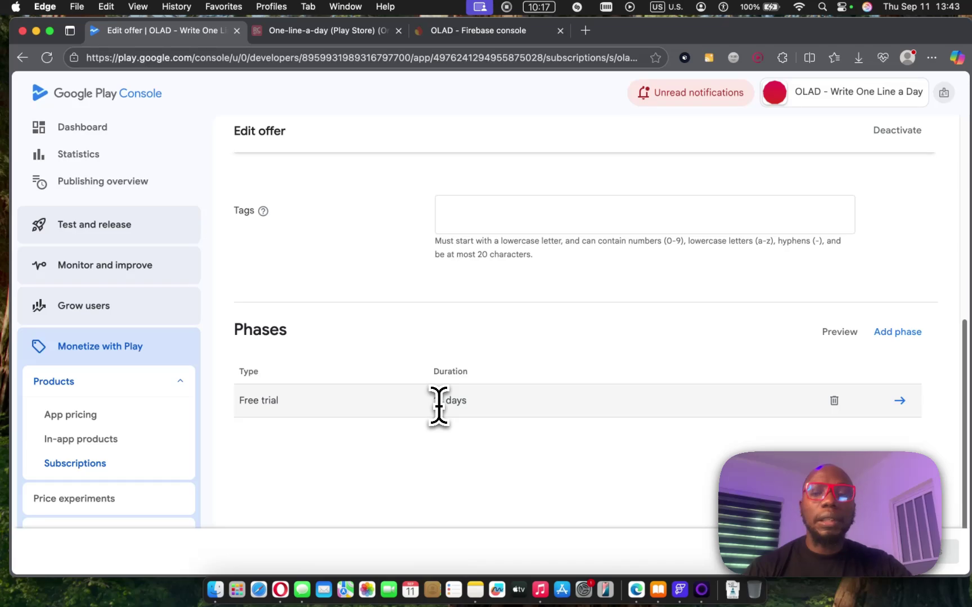
Step: Start a new phase for the monthly offer as a Discounted recurring payment with 2 billing periods
left_click(895, 333)
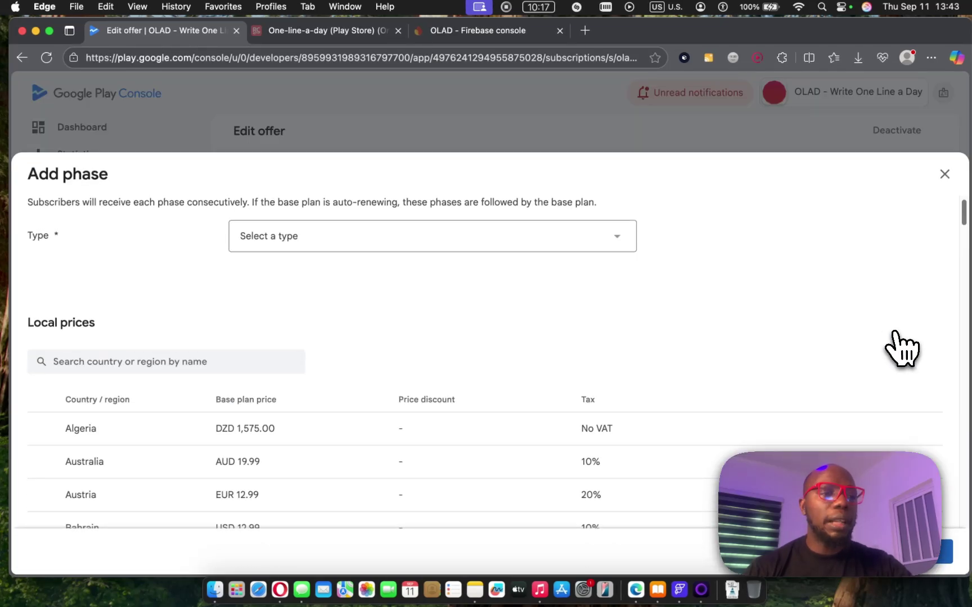
scroll(329, 262, "down", 3)
scroll(349, 236, "up", 3)
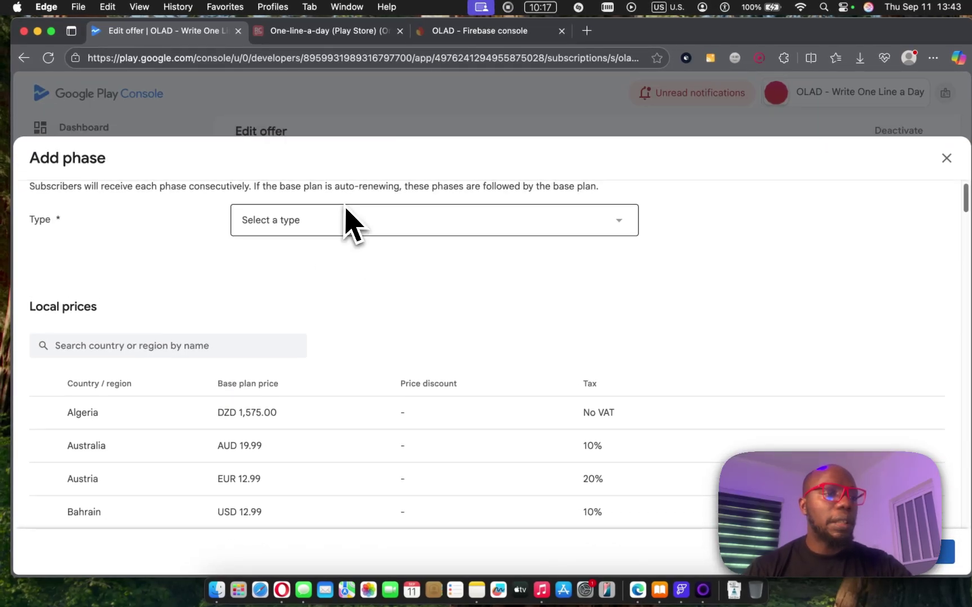
left_click(340, 236)
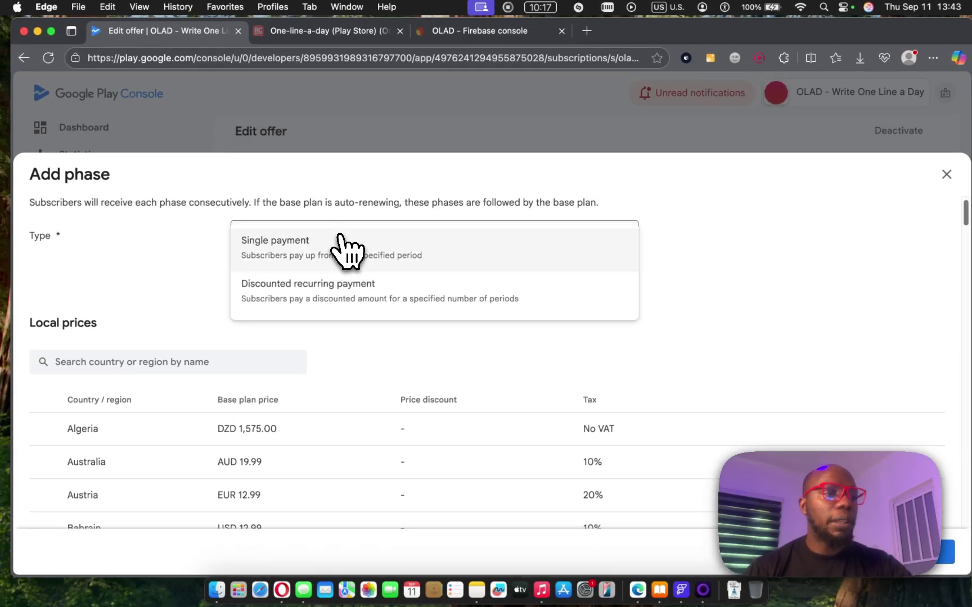
left_click(370, 301)
left_click(366, 291)
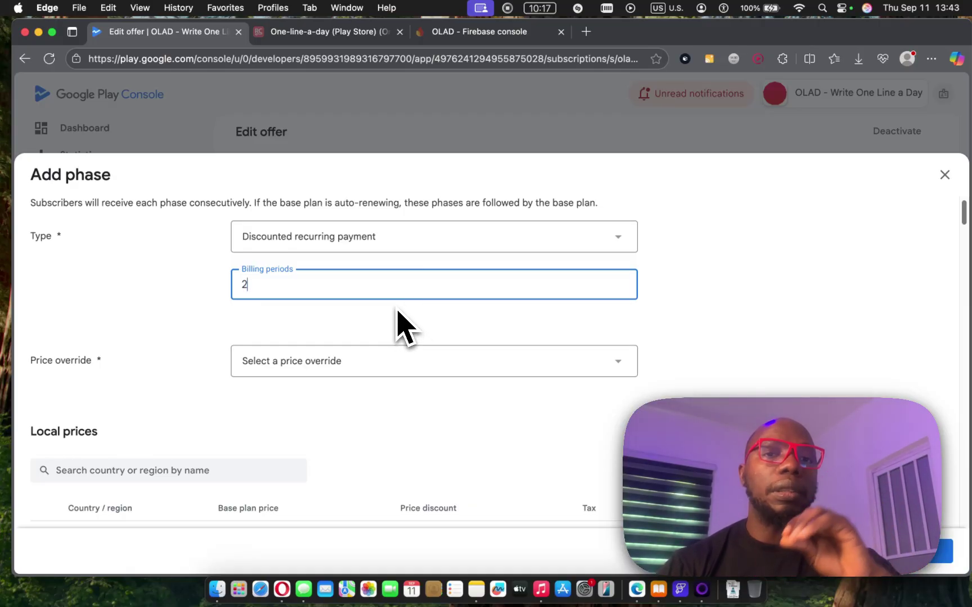
Step: Set the new phase's price override to Percentage discount, review the local prices and close the phase without adding it
left_click(397, 366)
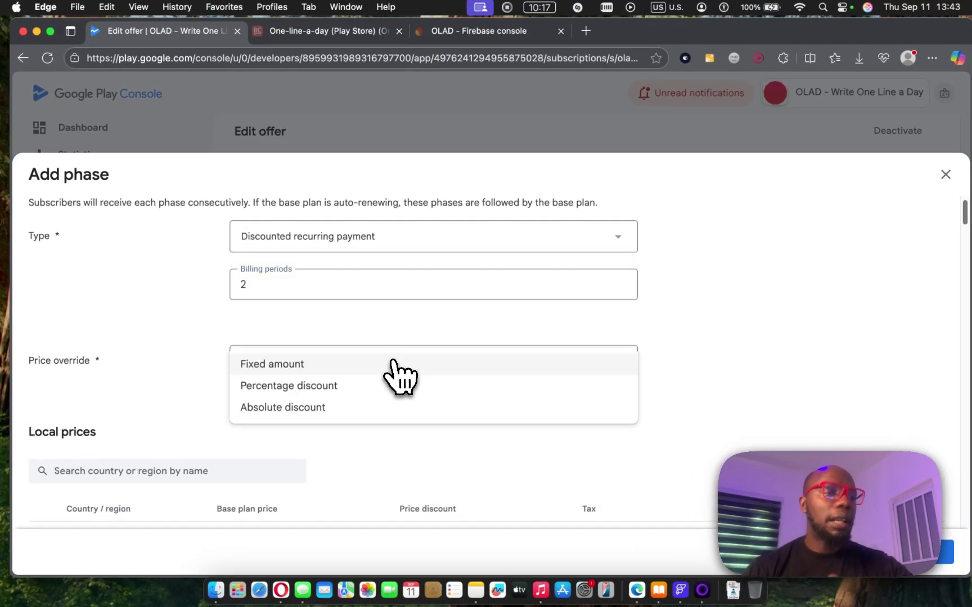
left_click(351, 388)
scroll(394, 388, "down", 3)
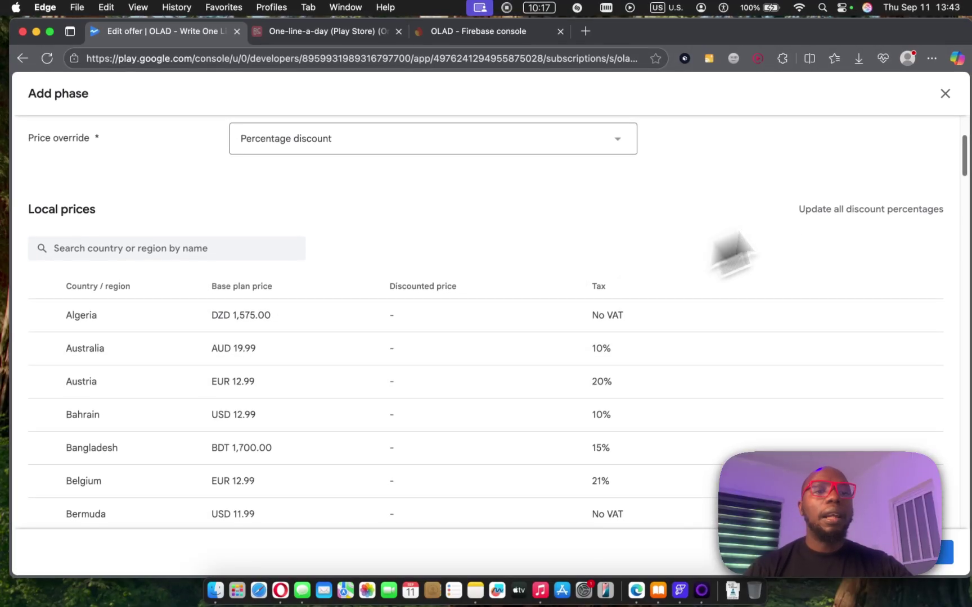
left_click(944, 97)
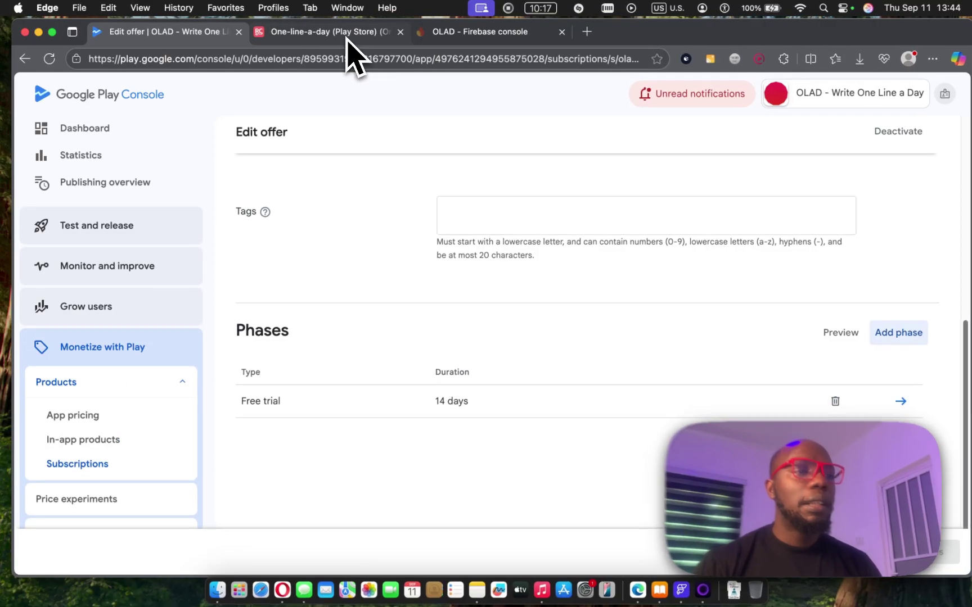
Step: Switch to RevenueCat and open the automatic import list for the Play Store app's subscription products from the product catalog
left_click(347, 34)
scroll(345, 163, "up", 5)
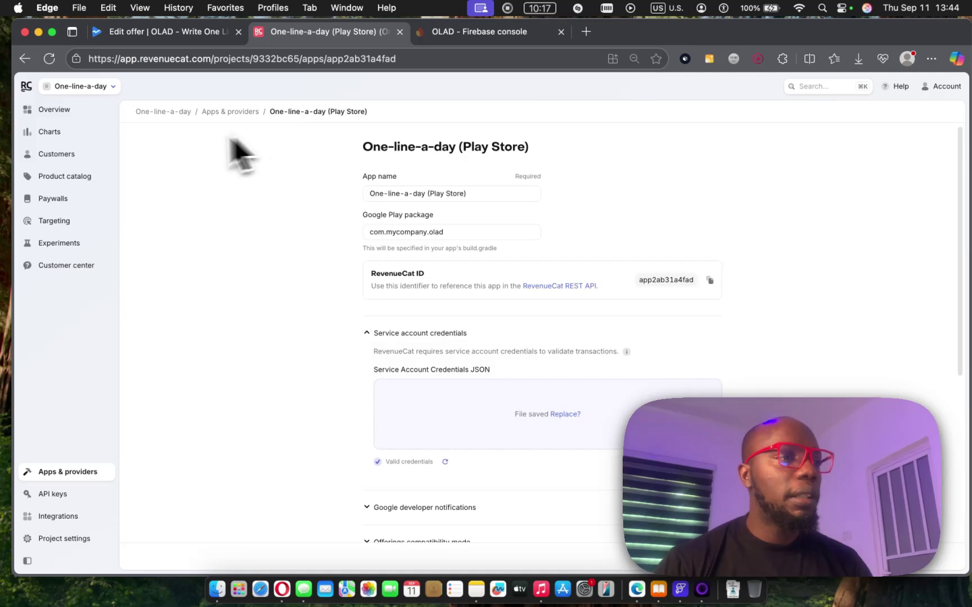
left_click(70, 178)
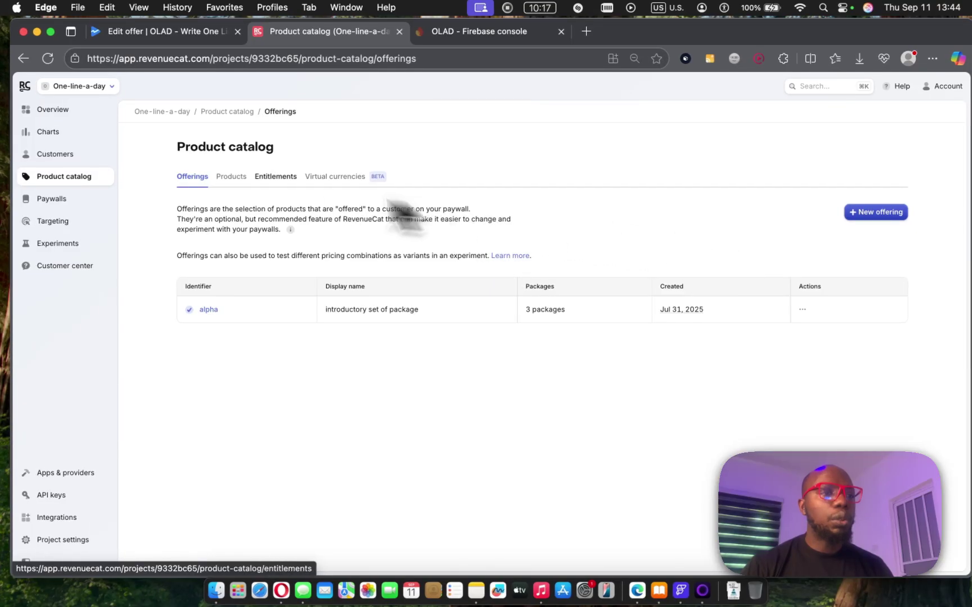
left_click(236, 180)
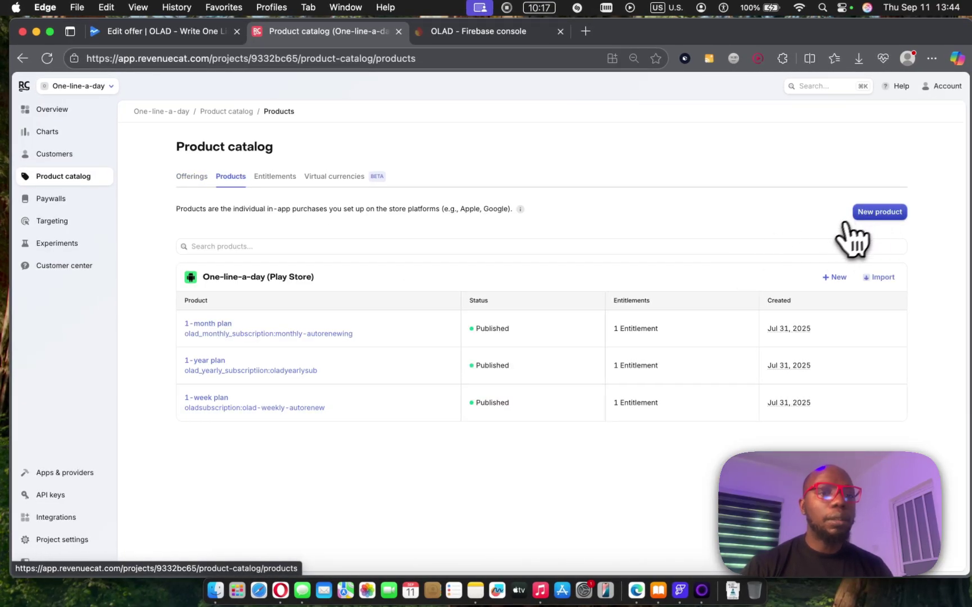
left_click(876, 277)
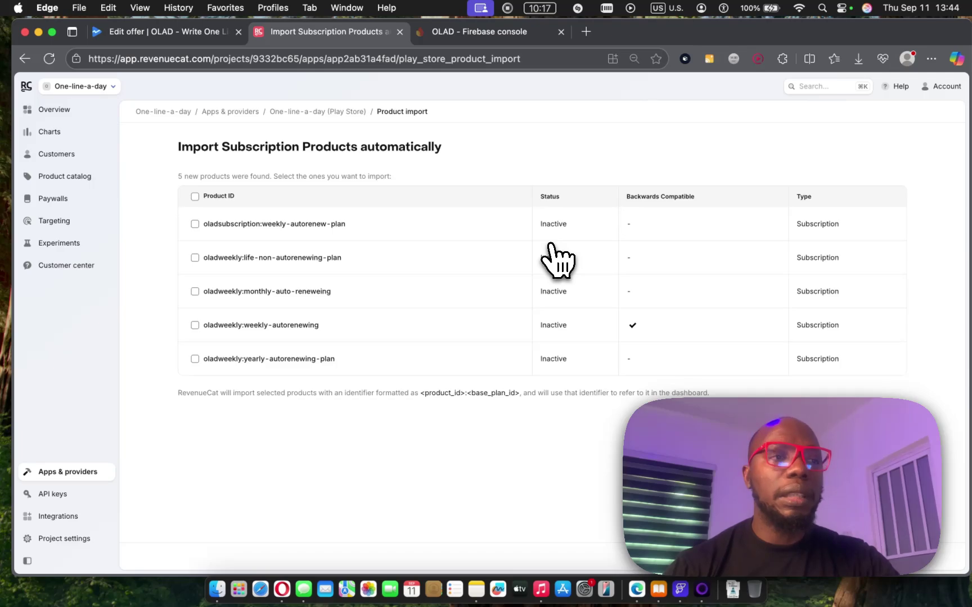
Step: Leave the product import without selecting anything and return to the Products list of the product catalog
left_click(333, 112)
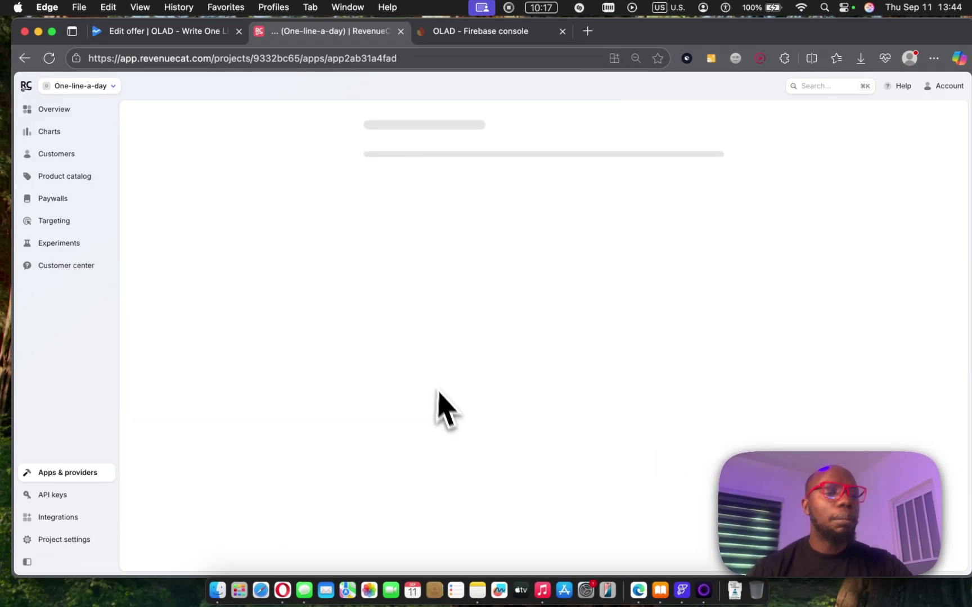
left_click(65, 178)
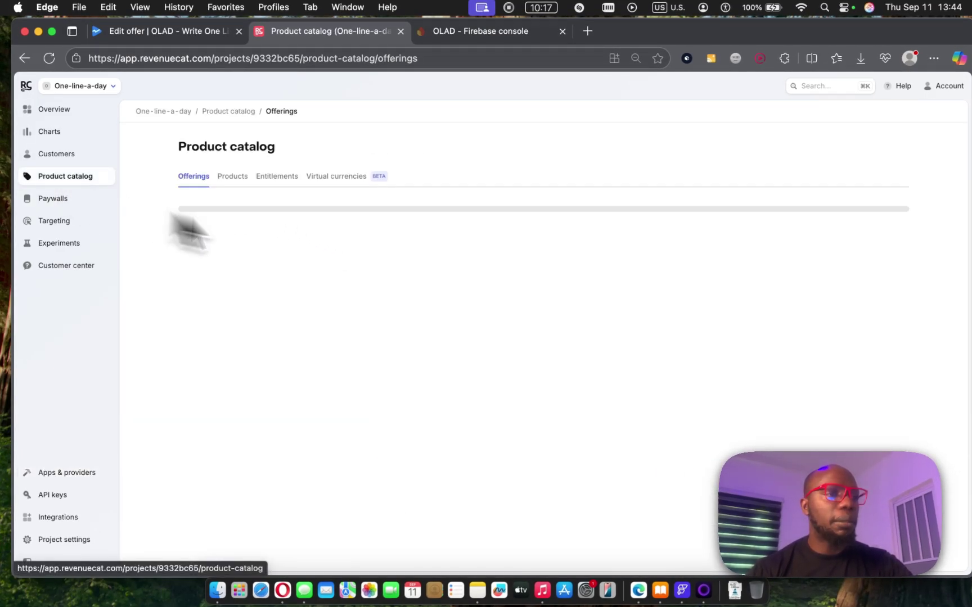
left_click(247, 186)
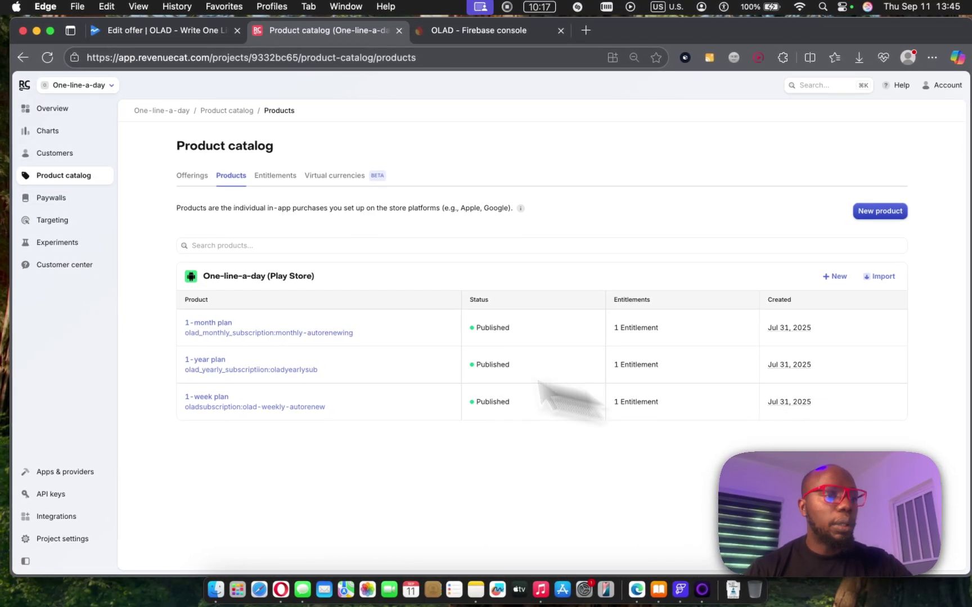
Step: Open the pro entitlement, review its associated products and go back to the Entitlements list
left_click(280, 183)
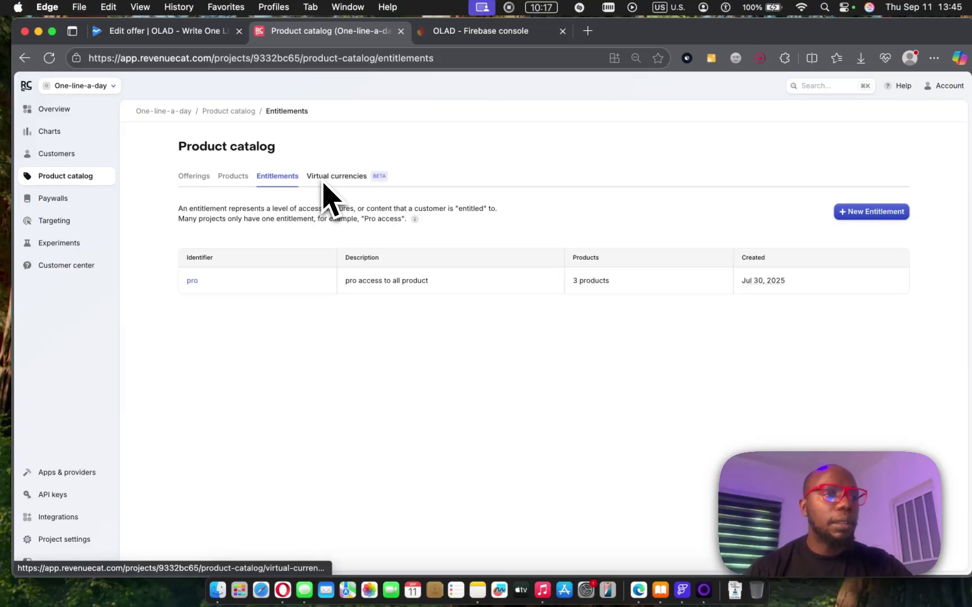
left_click(201, 179)
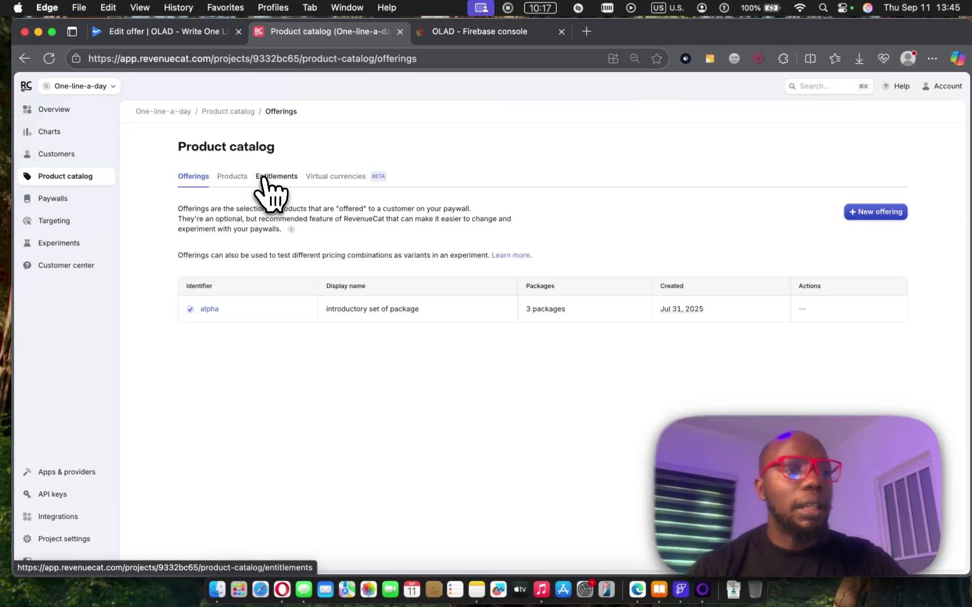
left_click(263, 177)
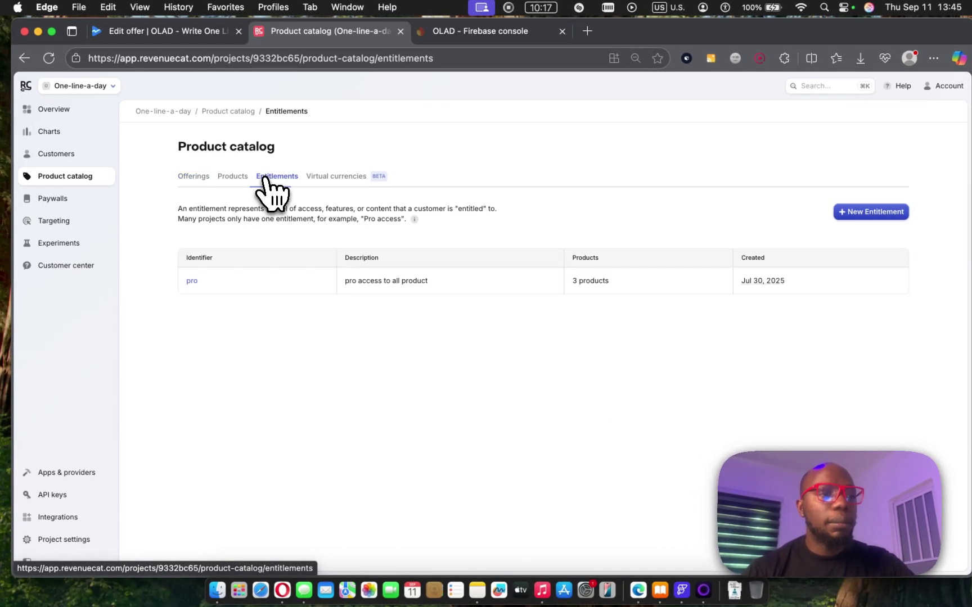
left_click(192, 287)
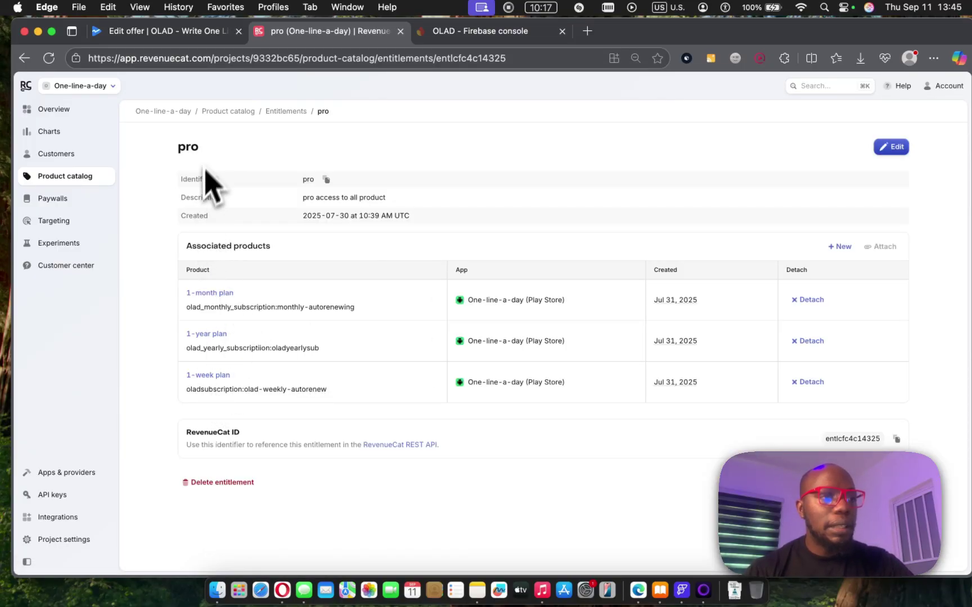
left_click_drag(179, 148, 173, 147)
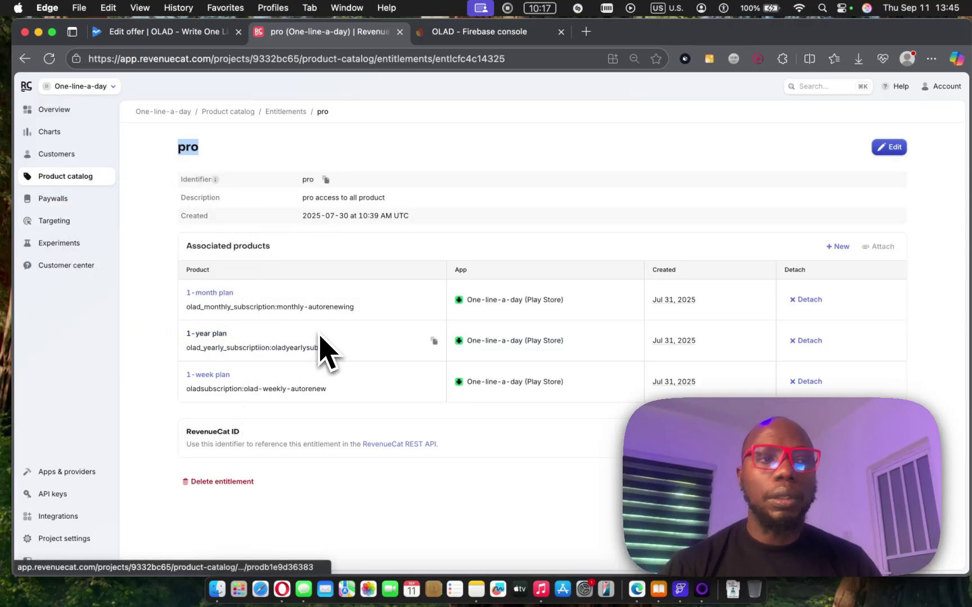
left_click(286, 112)
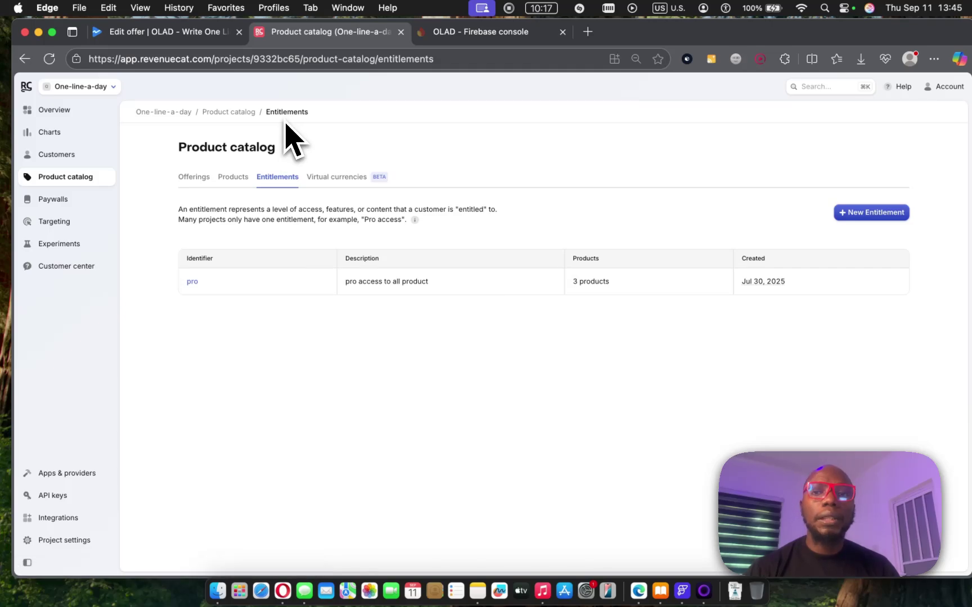
Step: Open the alpha offering, review its weekly, annual and monthly packages and its targeting rules, and return to the project overview
left_click(236, 112)
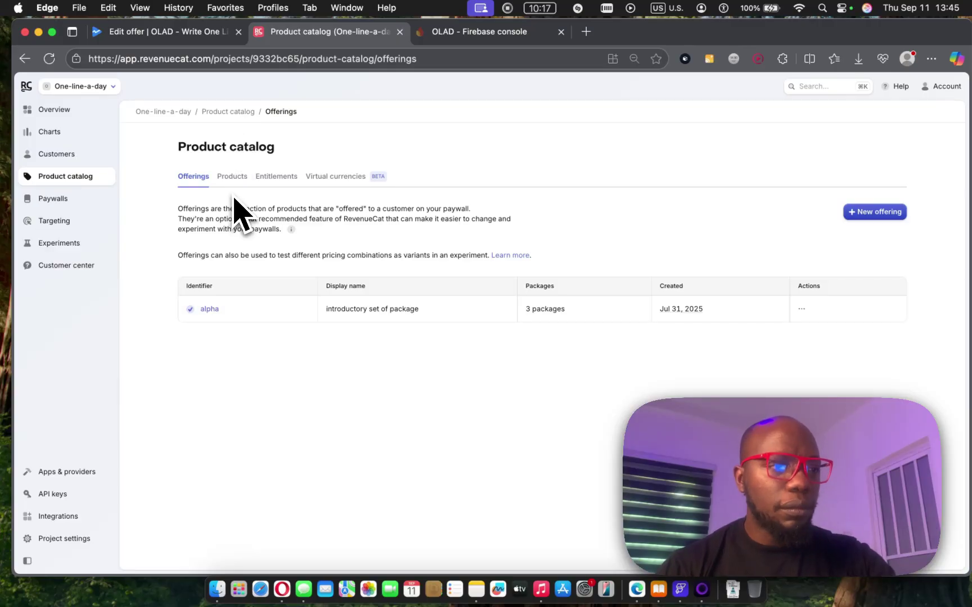
left_click(212, 311)
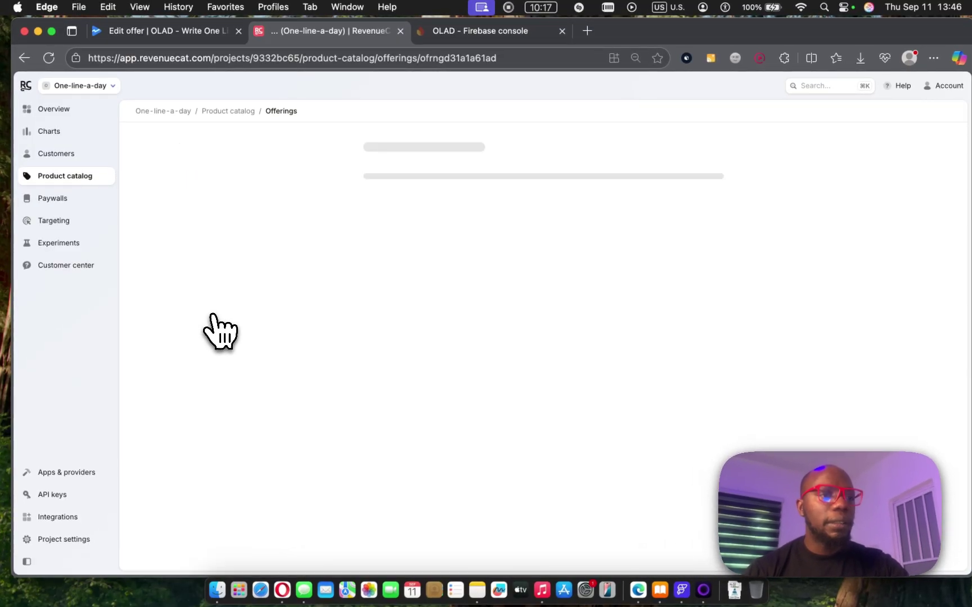
scroll(484, 343, "down", 3)
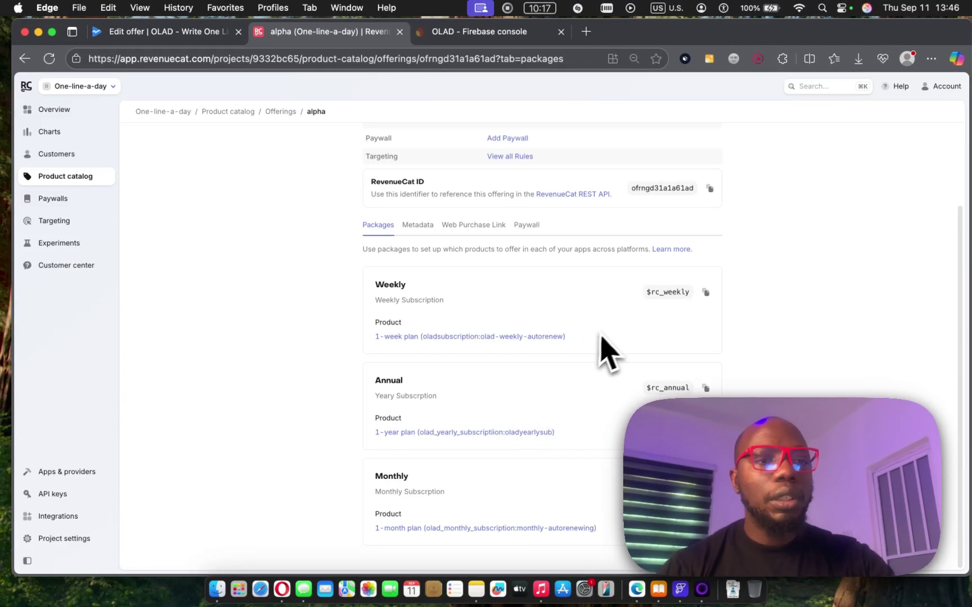
scroll(608, 332, "up", 3)
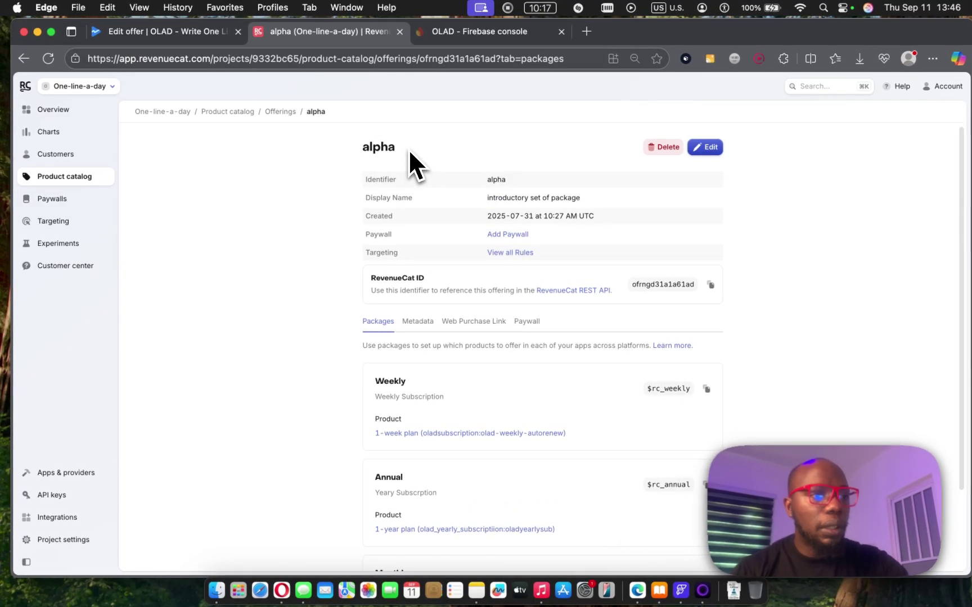
left_click_drag(409, 150, 340, 149)
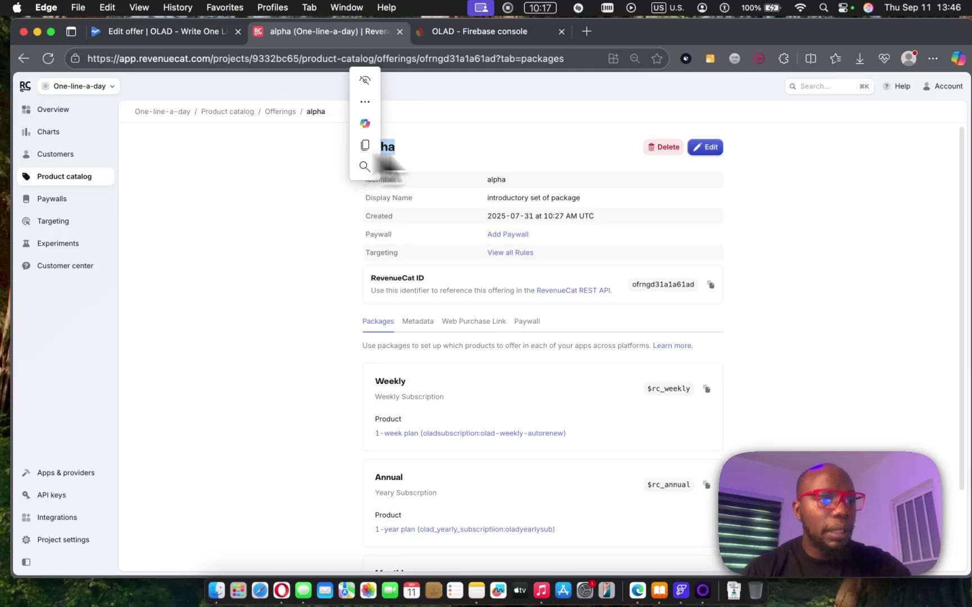
left_click(424, 147)
left_click(479, 155)
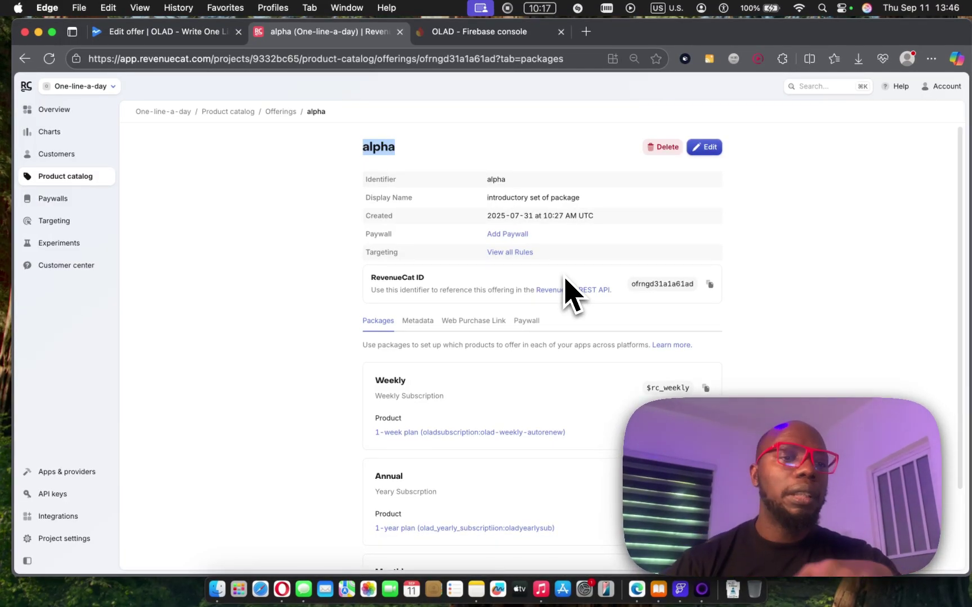
scroll(568, 292, "down", 3)
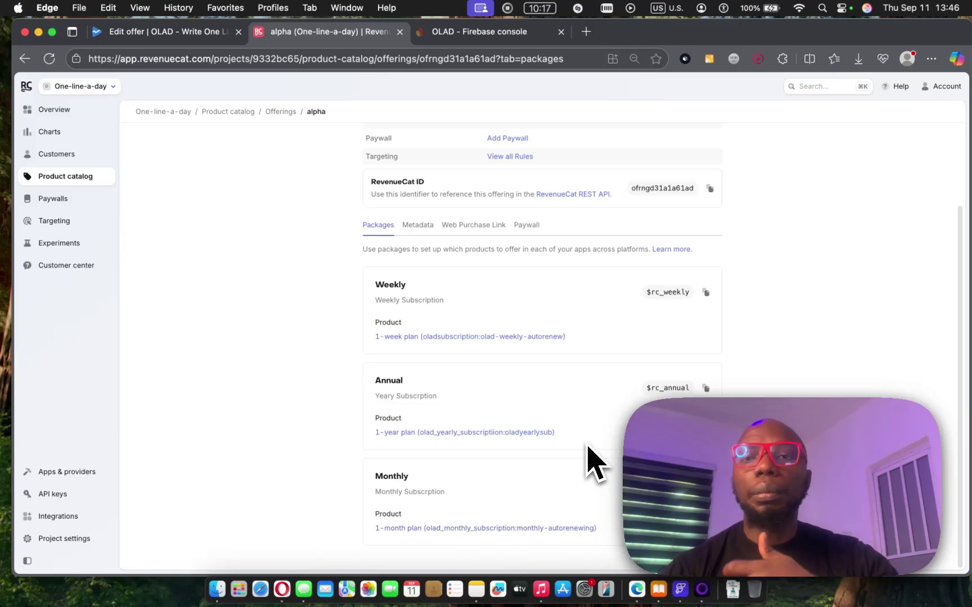
scroll(587, 447, "up", 3)
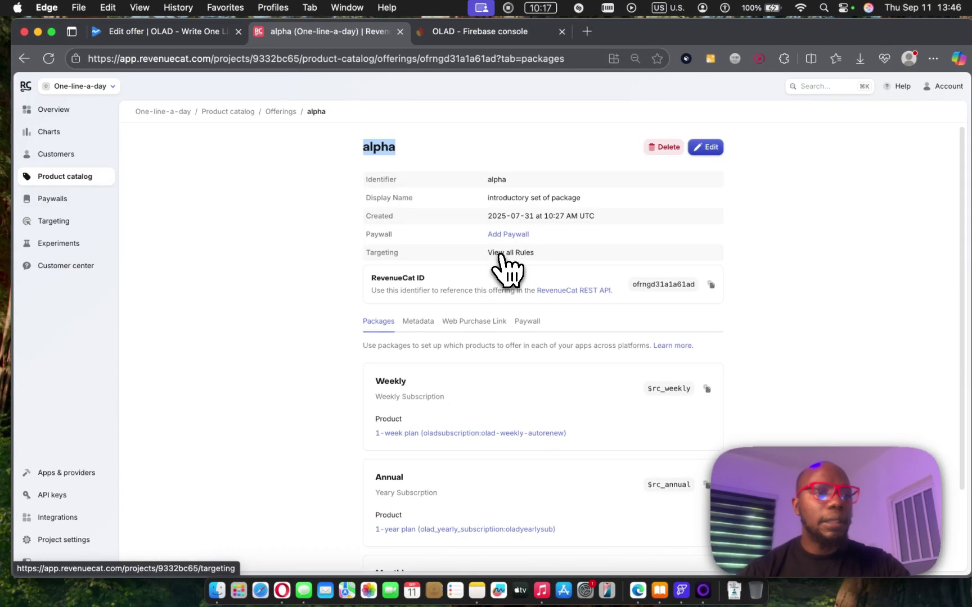
left_click(500, 253)
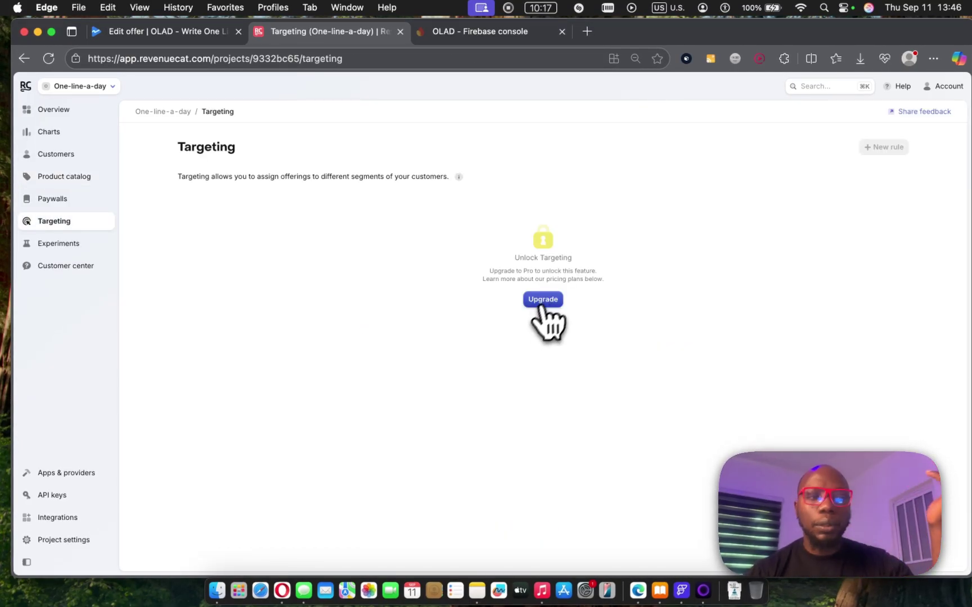
left_click(183, 112)
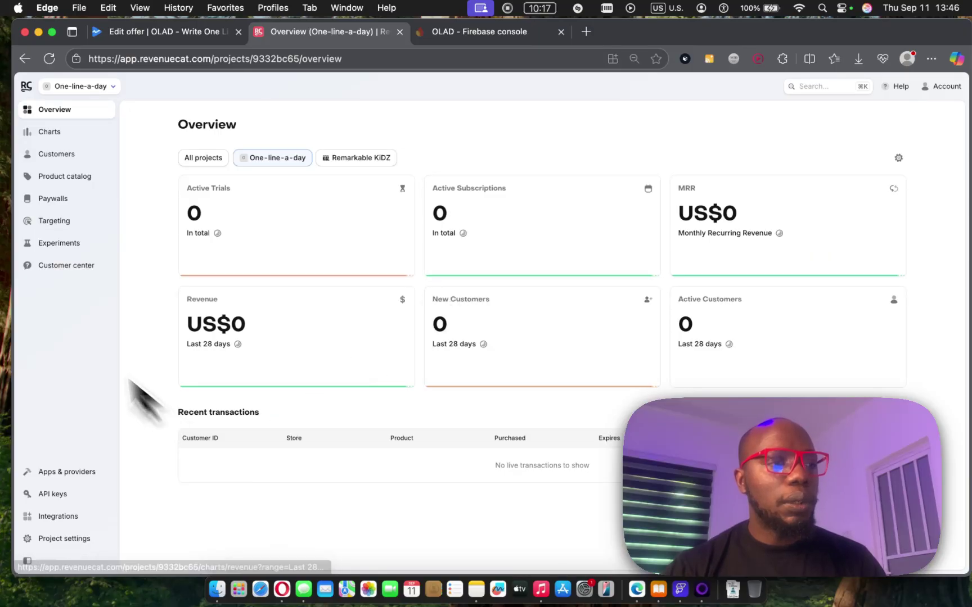
Step: Switch to FlutterFlow and show the widget tree of the Payments page
left_click(34, 309)
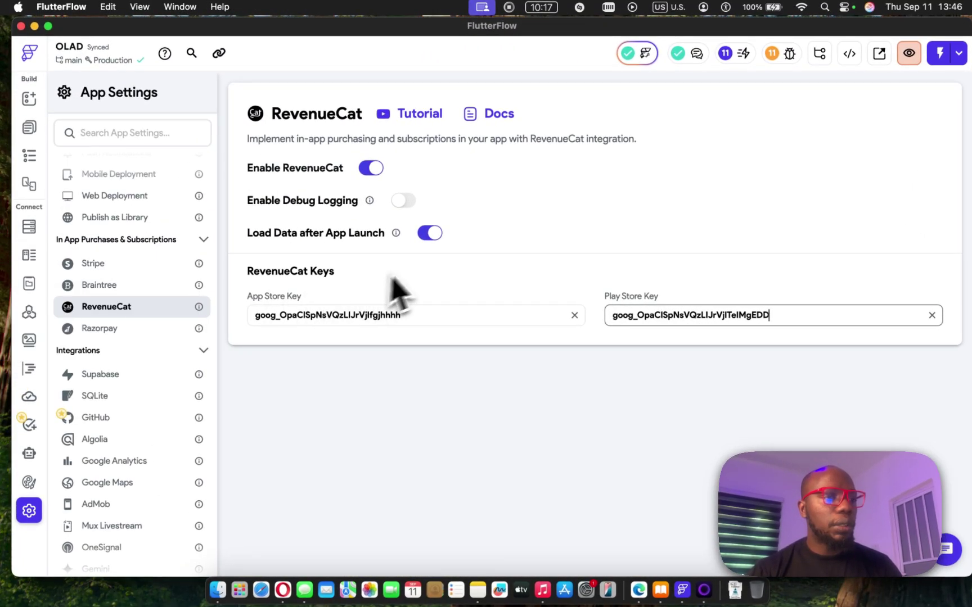
scroll(139, 394, "up", 10)
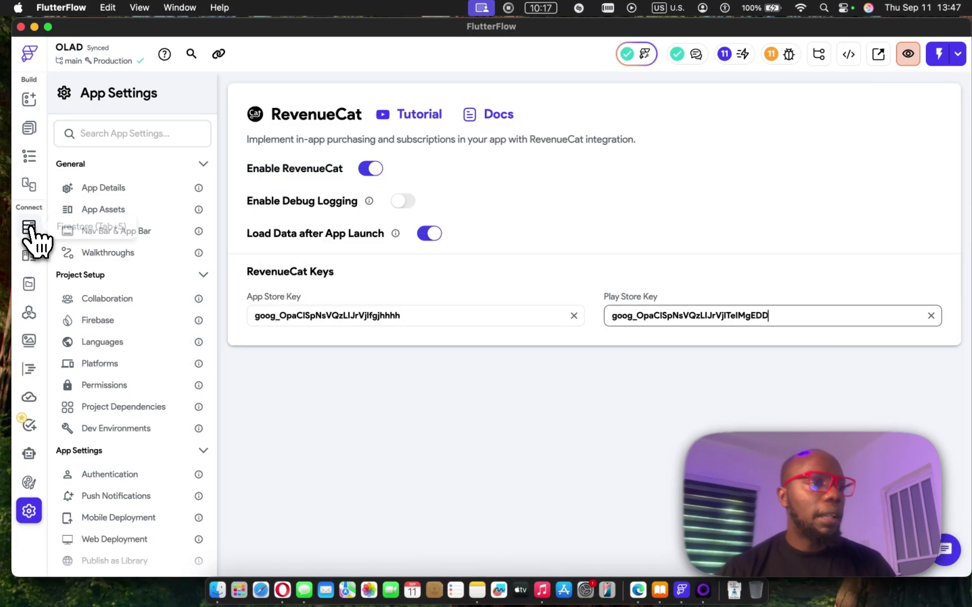
left_click(29, 228)
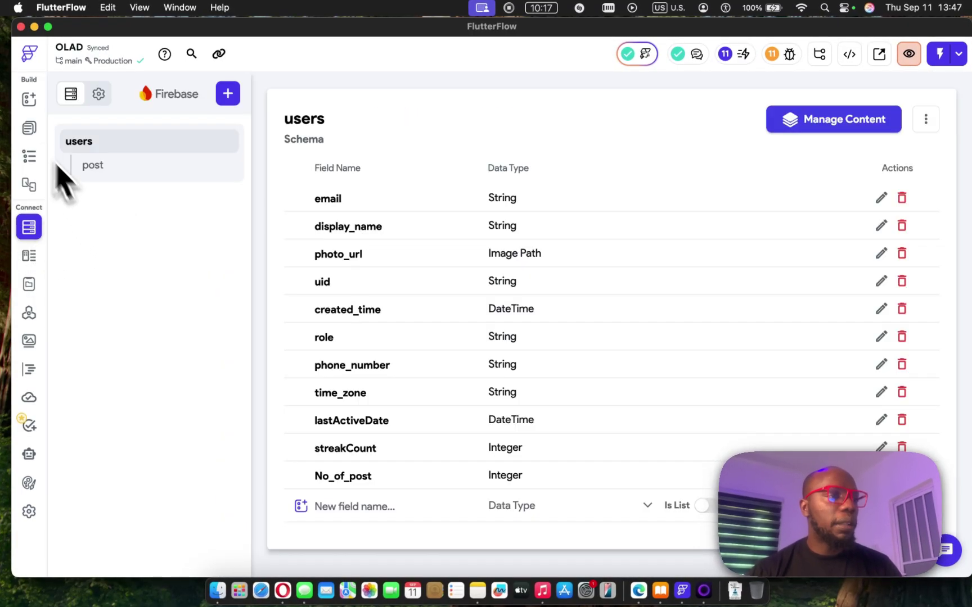
left_click(28, 128)
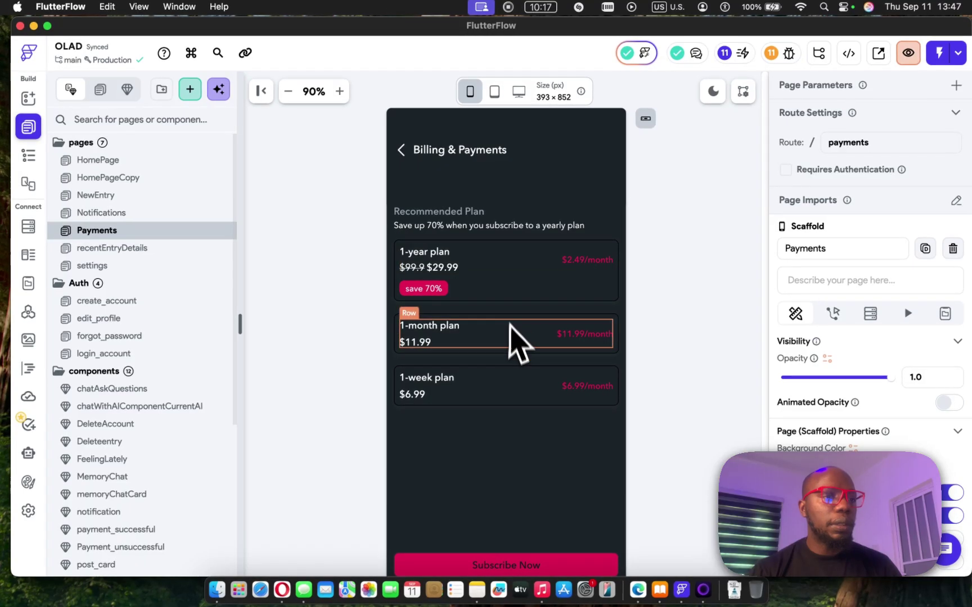
left_click(28, 155)
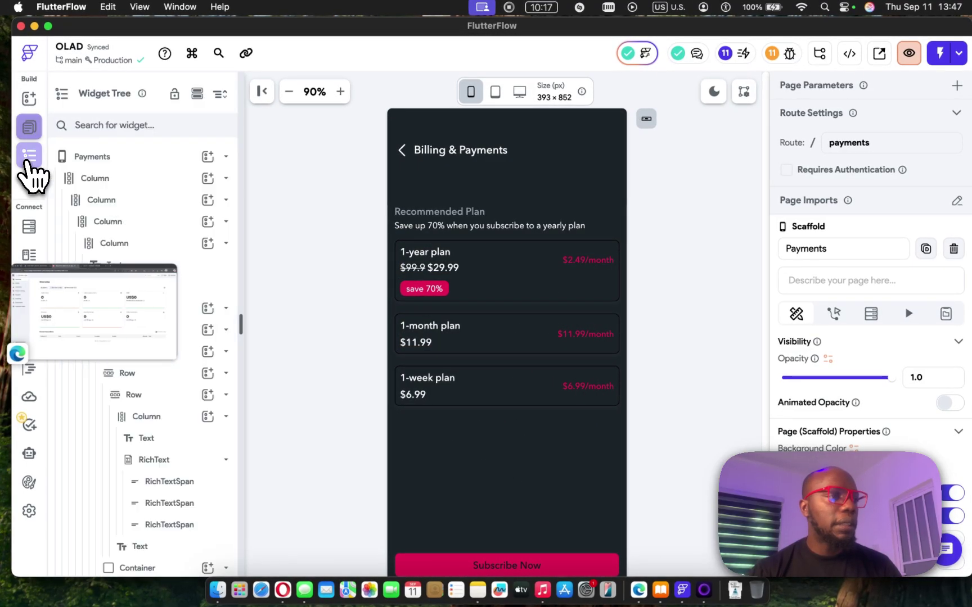
Step: Collapse the yearly, monthly and weekly containers in the Payments page's ListView and inspect each of the three
left_click(174, 331)
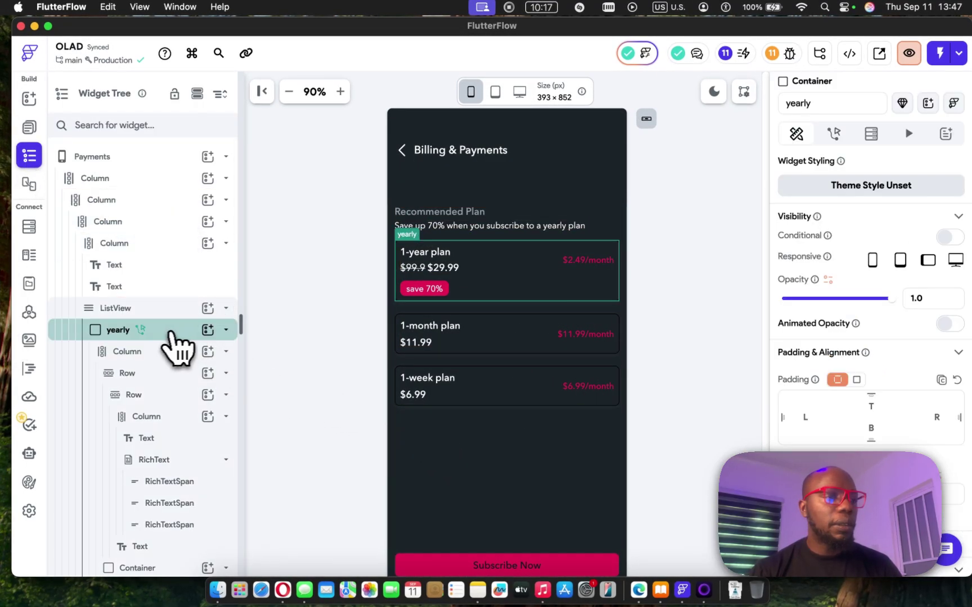
left_click(226, 330)
left_click(225, 351)
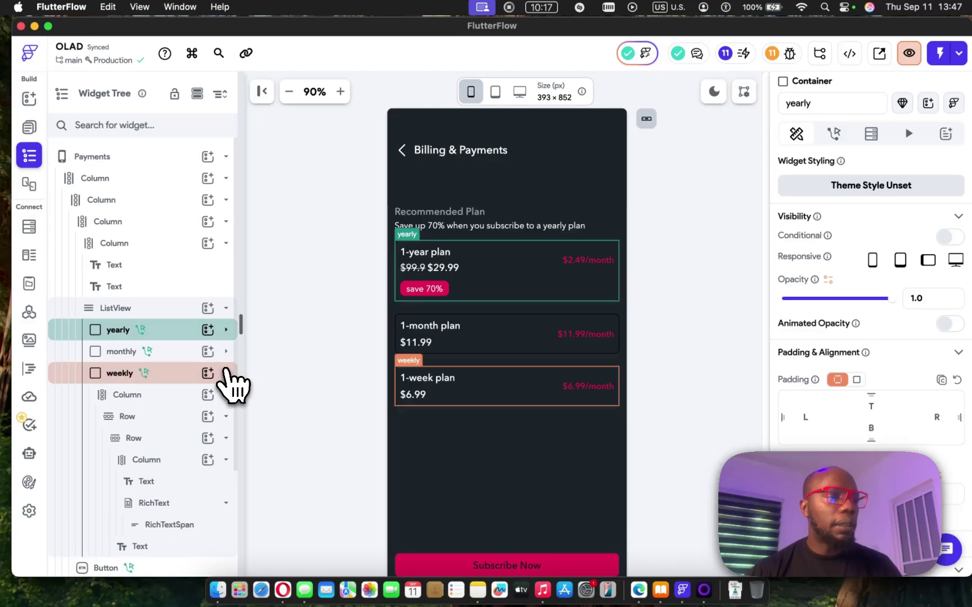
left_click(225, 373)
left_click(167, 352)
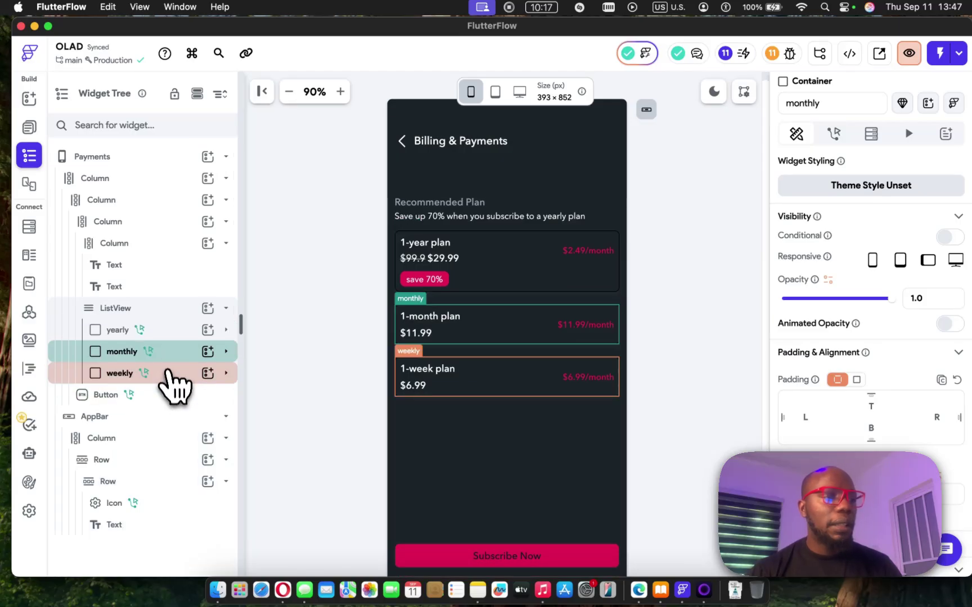
left_click(169, 373)
left_click(169, 330)
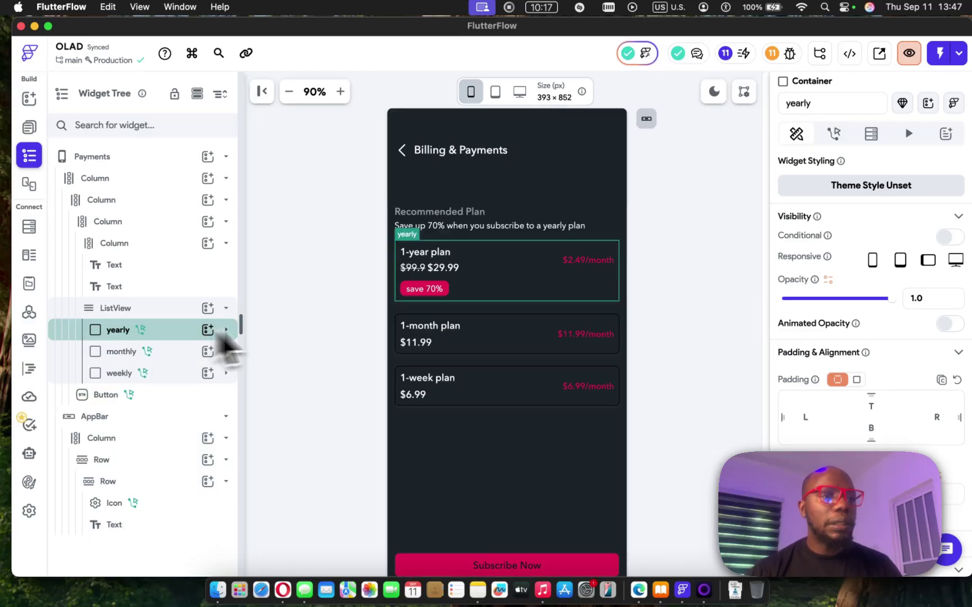
Step: Open the definition of the Payments page's local state variable selectedPlan to examine its field settings
left_click(147, 163)
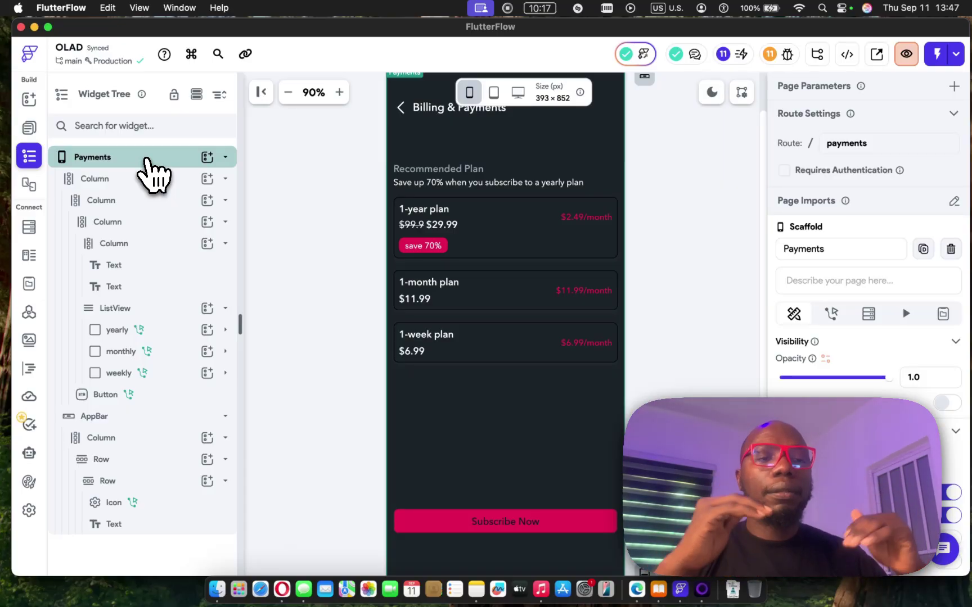
left_click(944, 315)
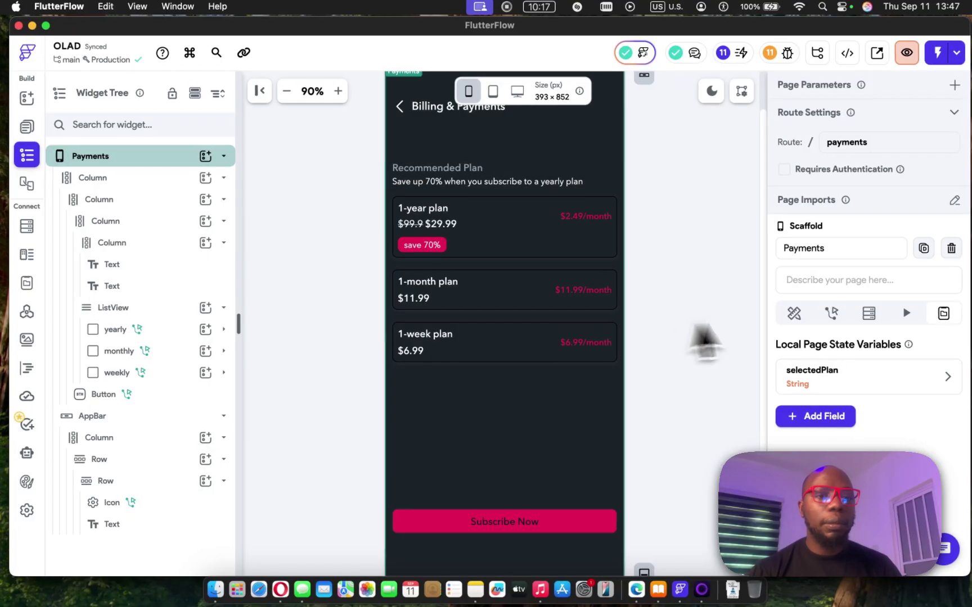
left_click(869, 387)
scroll(842, 444, "down", 2)
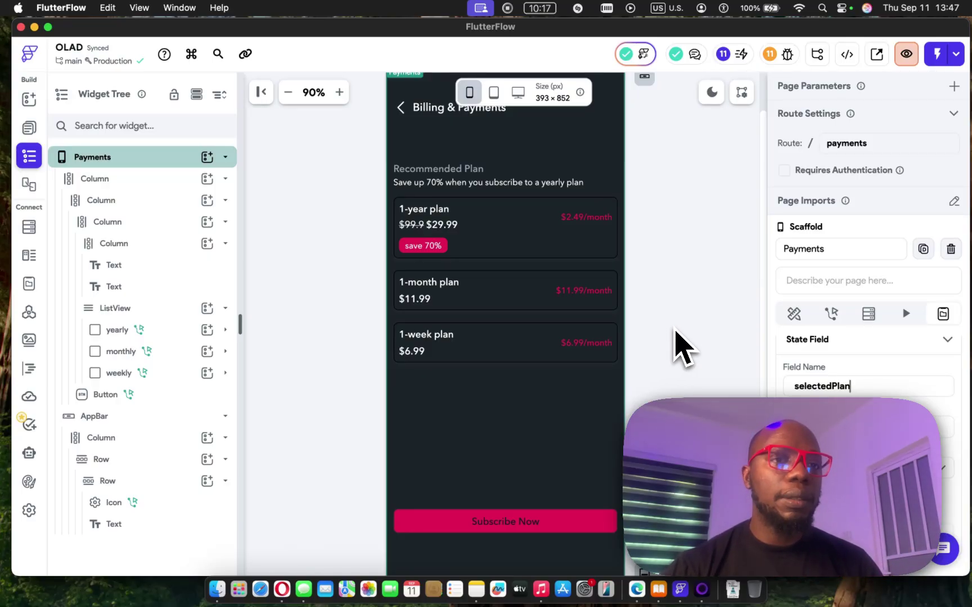
Step: Inspect the Payments page's actions, the yearly plan container and the per-month price text inside it
left_click(831, 315)
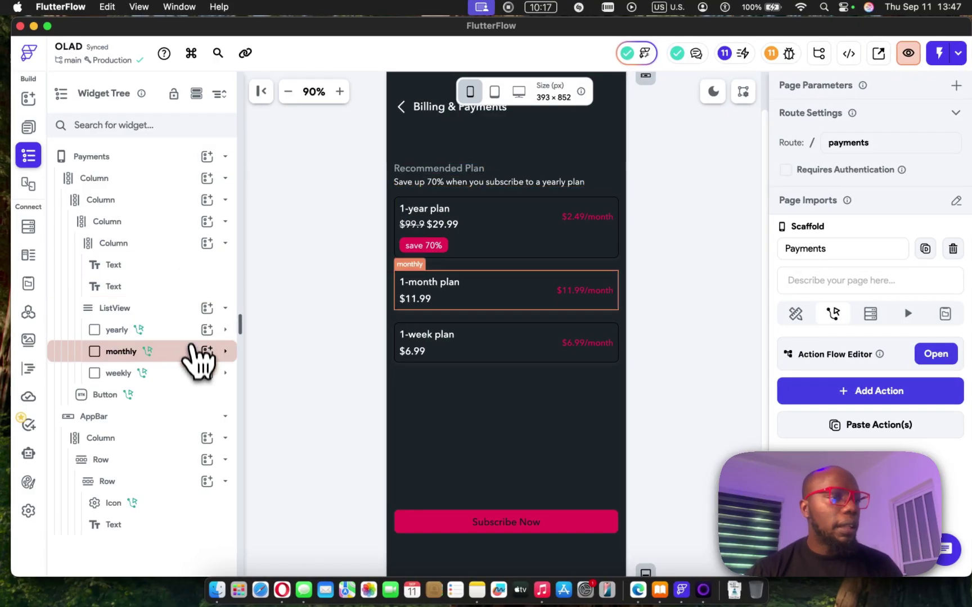
left_click(182, 330)
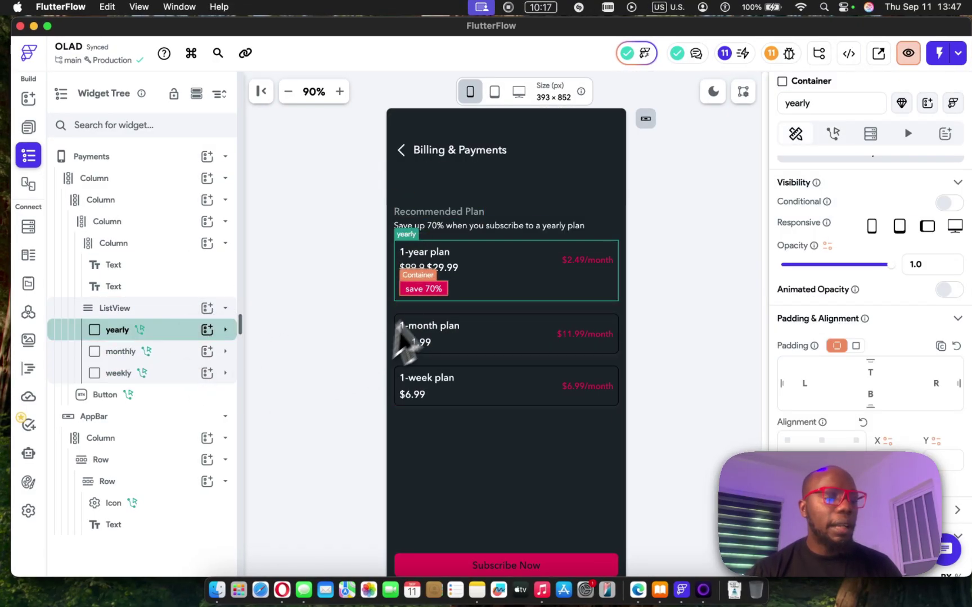
left_click(594, 261)
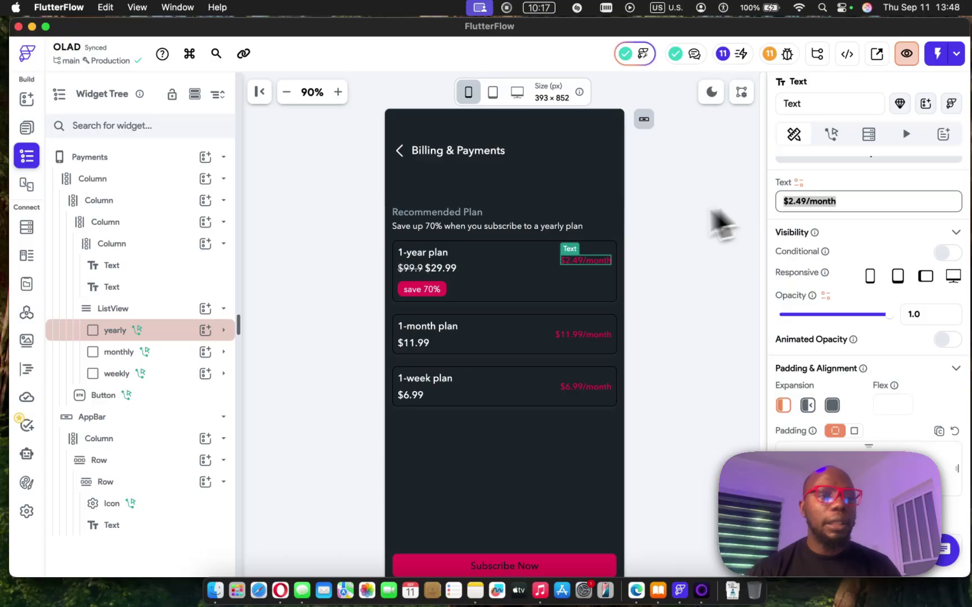
left_click(691, 212)
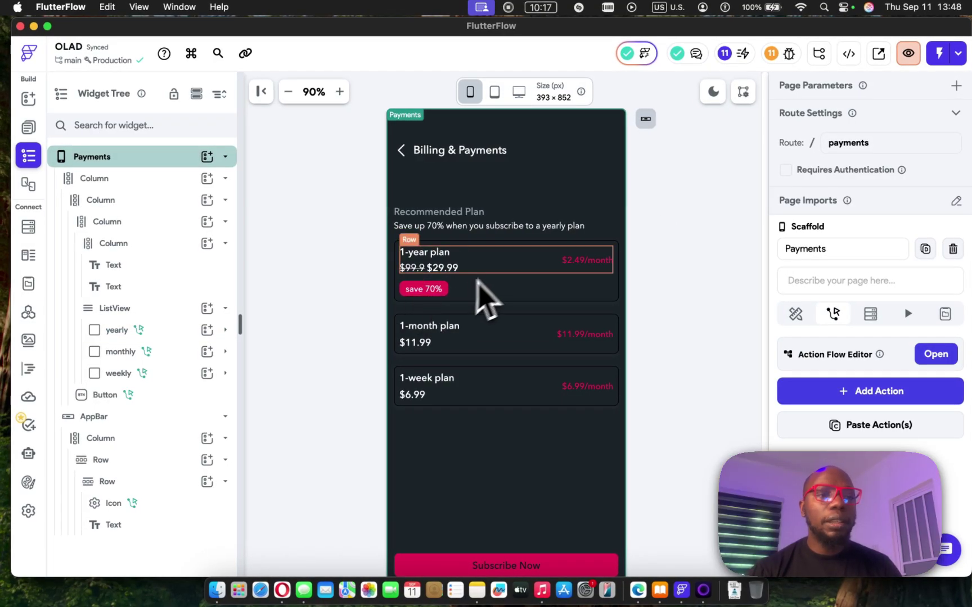
left_click(515, 247)
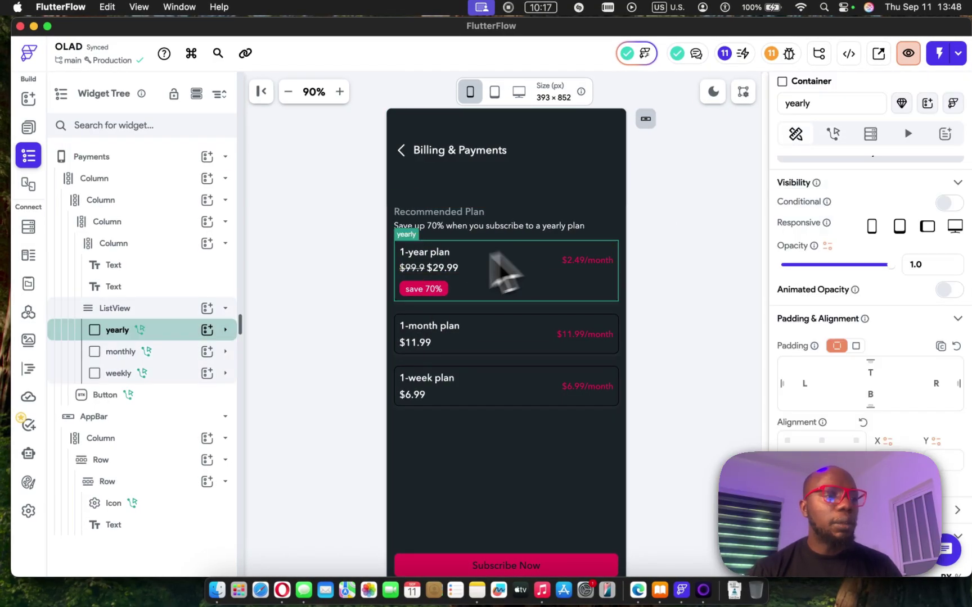
Step: Remove the value assigned to selectedPlan in the yearly container's On Tap Update Page State action
left_click(168, 337)
left_click(171, 339)
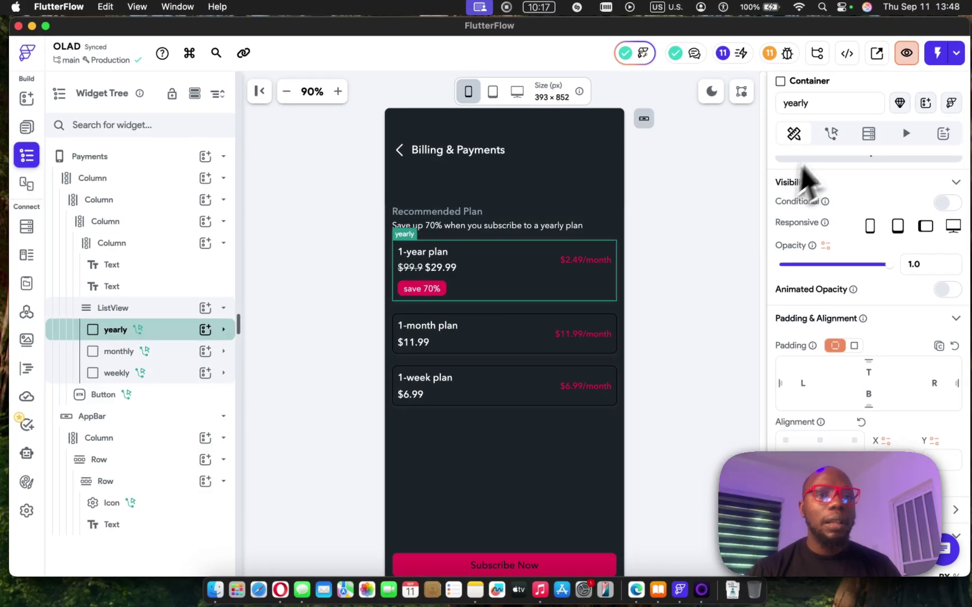
left_click(831, 134)
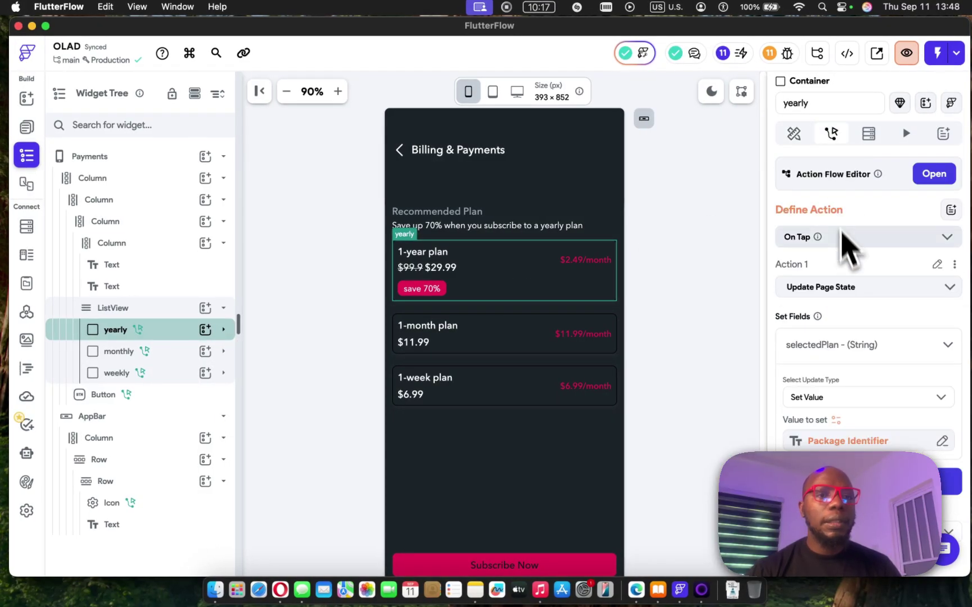
left_click(850, 447)
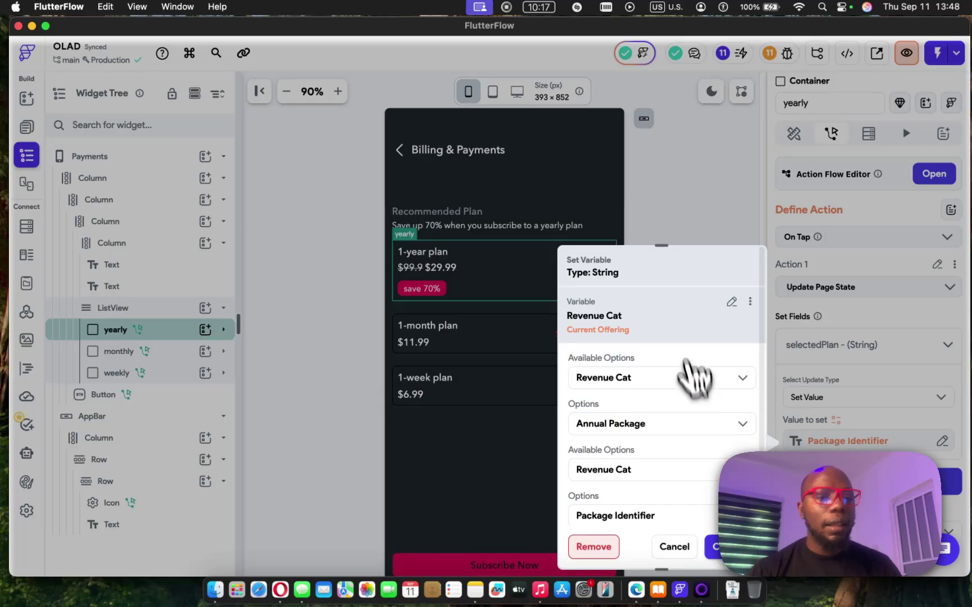
left_click_drag(663, 235, 661, 208)
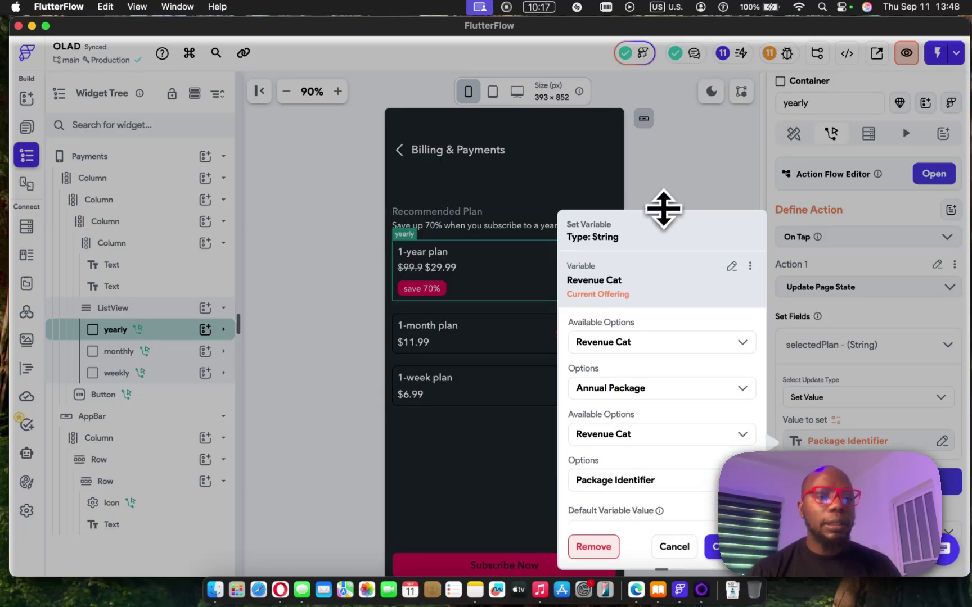
scroll(618, 450, "down", 3)
left_click(600, 548)
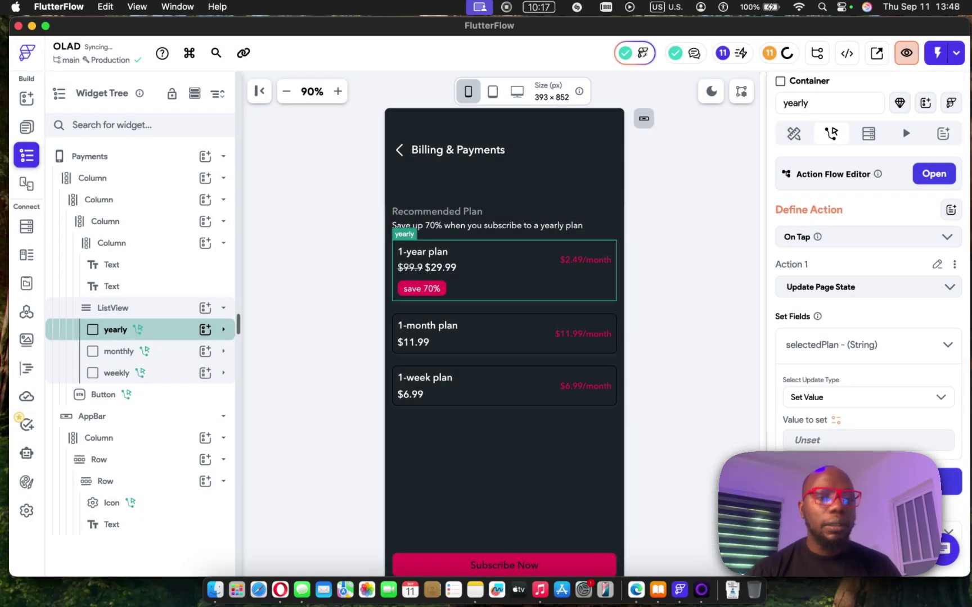
Step: Set the yearly container's selectedPlan value from RevenueCat's Current Offering, using the Annual Package and its Package Identifier
left_click(836, 421)
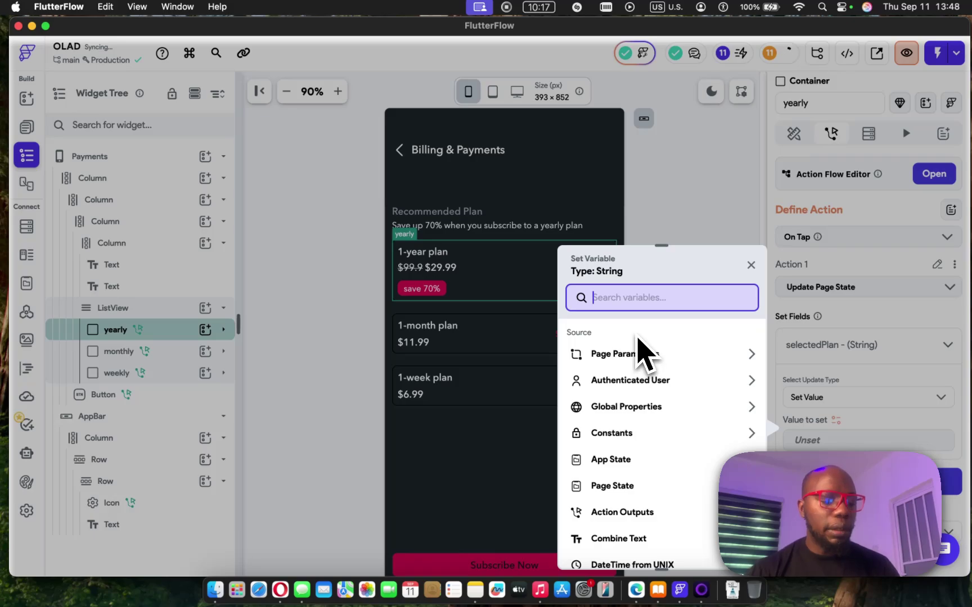
scroll(622, 396, "down", 5)
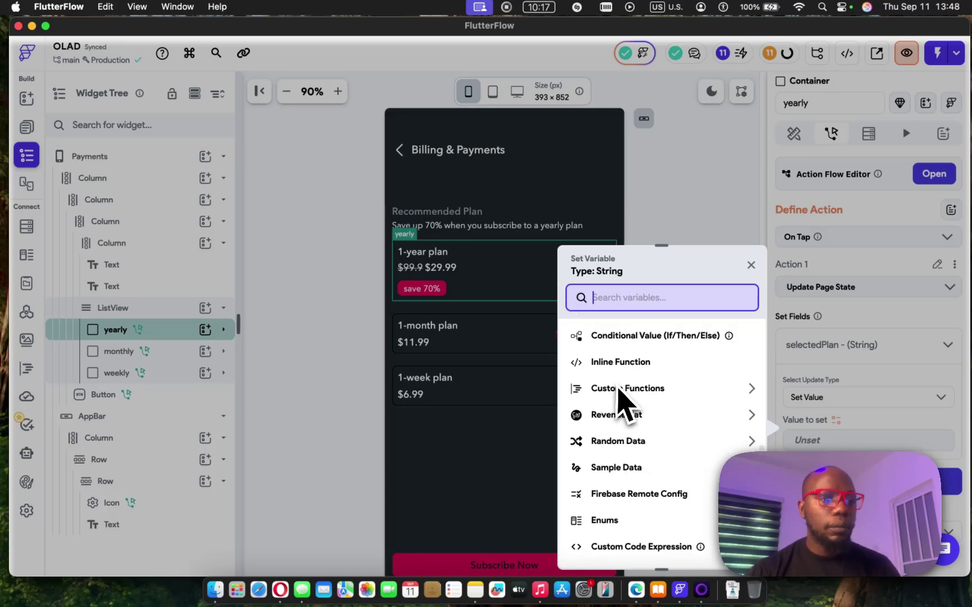
left_click(635, 418)
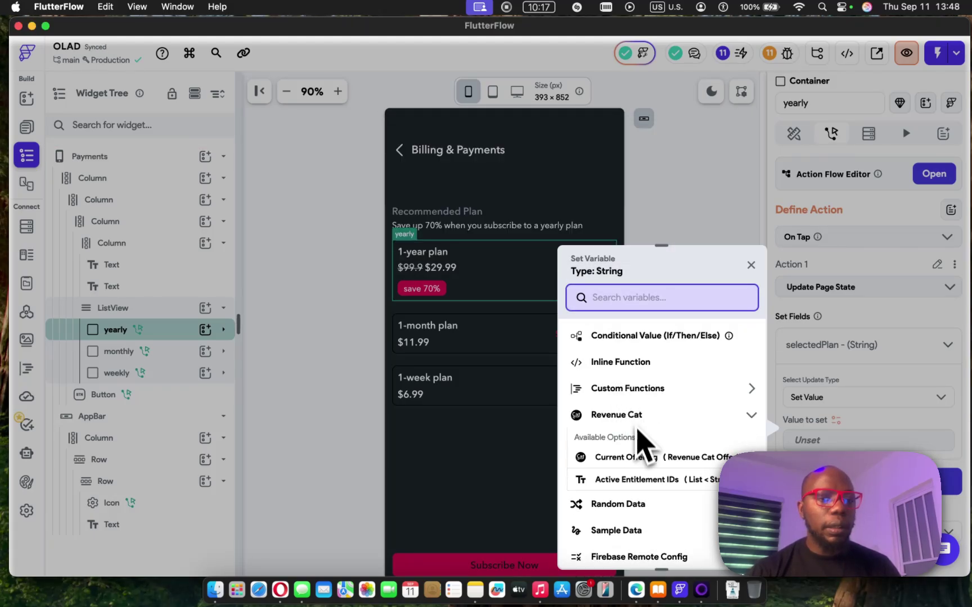
left_click(647, 461)
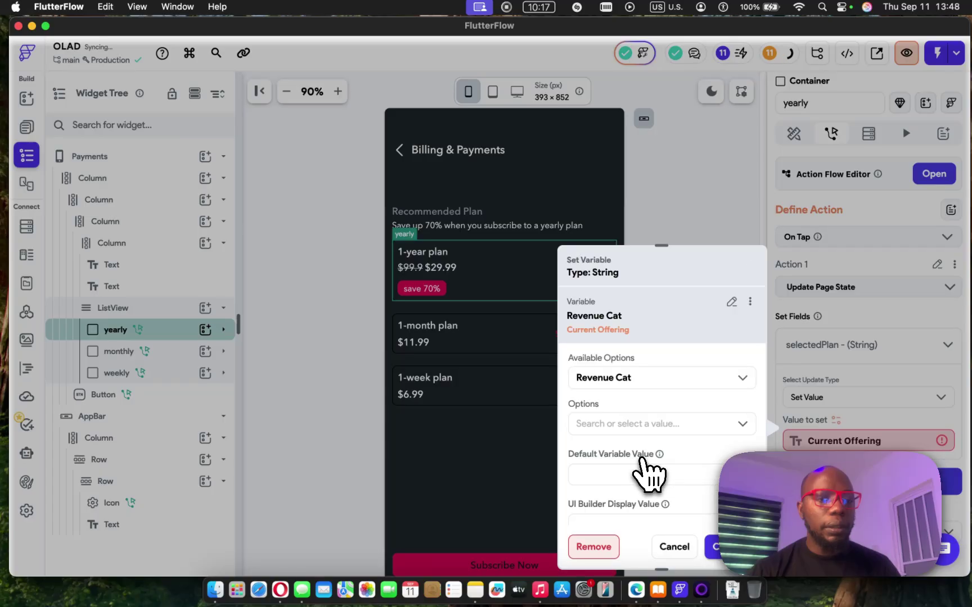
left_click(628, 425)
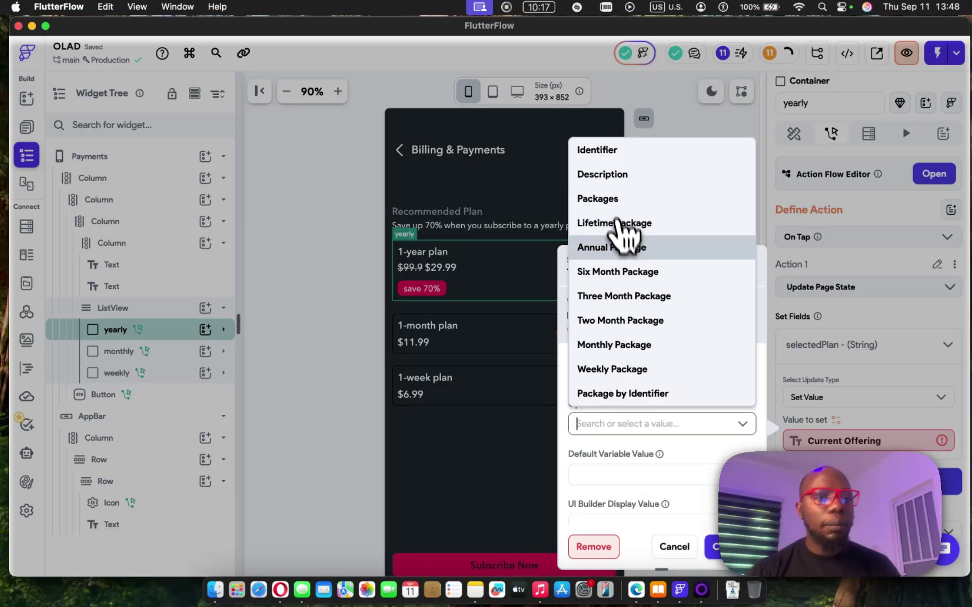
left_click(630, 248)
scroll(629, 413, "down", 3)
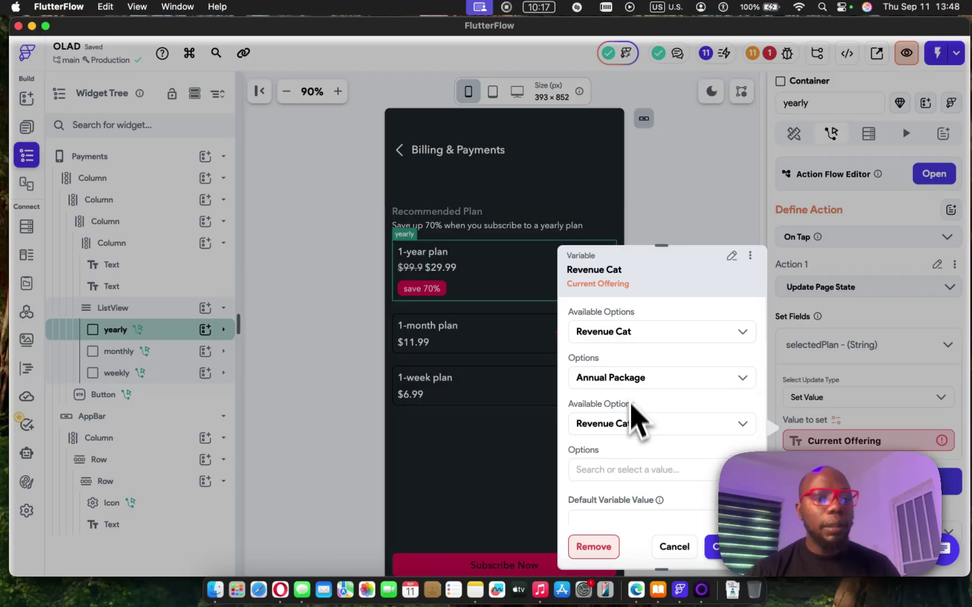
left_click(629, 436)
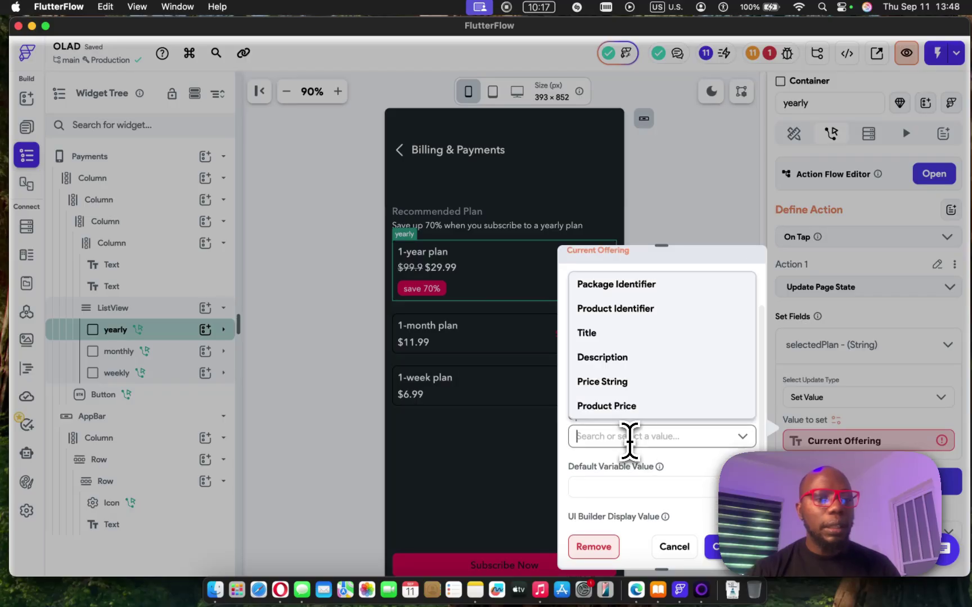
left_click(630, 288)
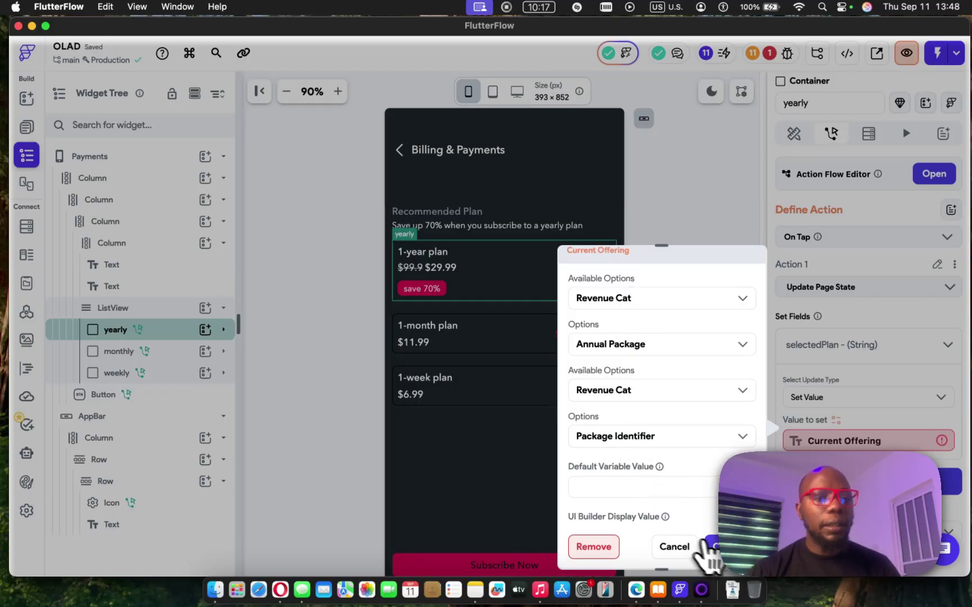
left_click(716, 557)
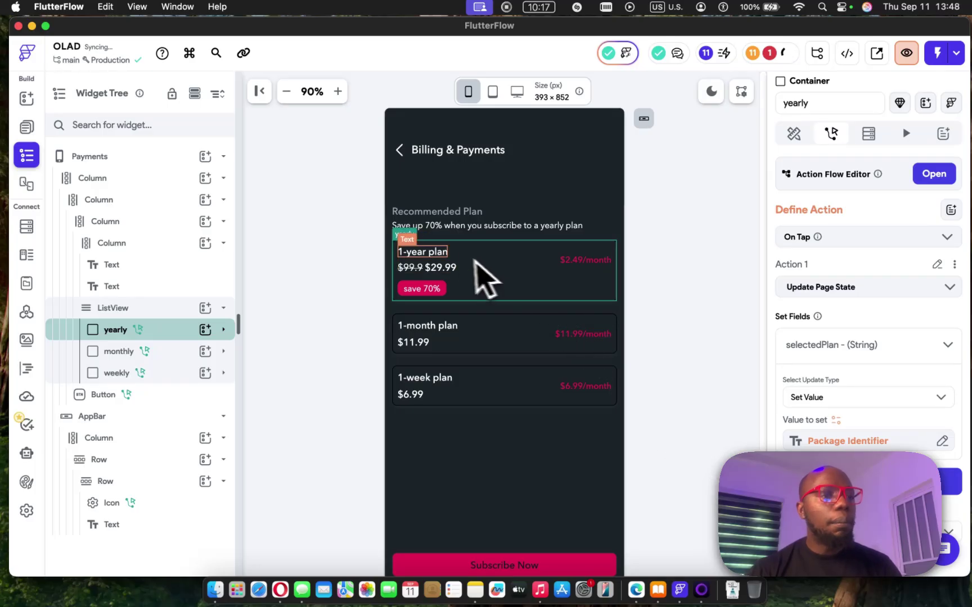
Step: Bind the "1-year plan" text to the Title of the Annual Package in RevenueCat's Current Offering
left_click(438, 255)
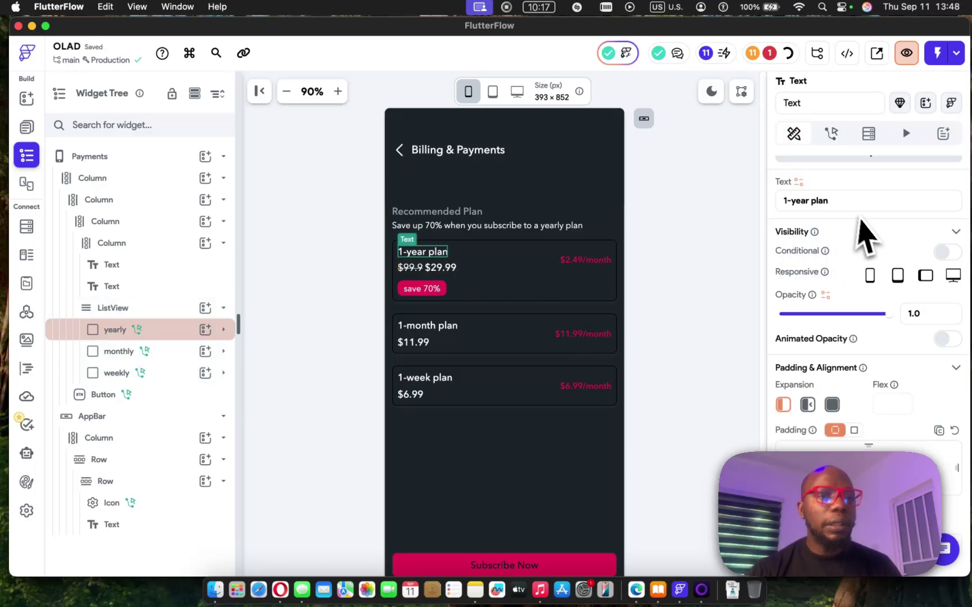
left_click(799, 182)
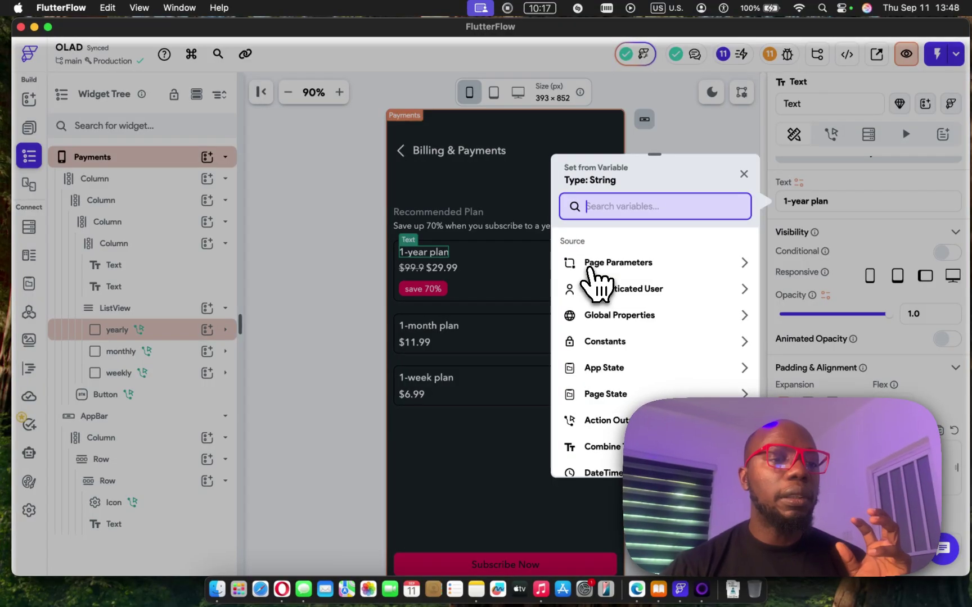
scroll(627, 340, "down", 5)
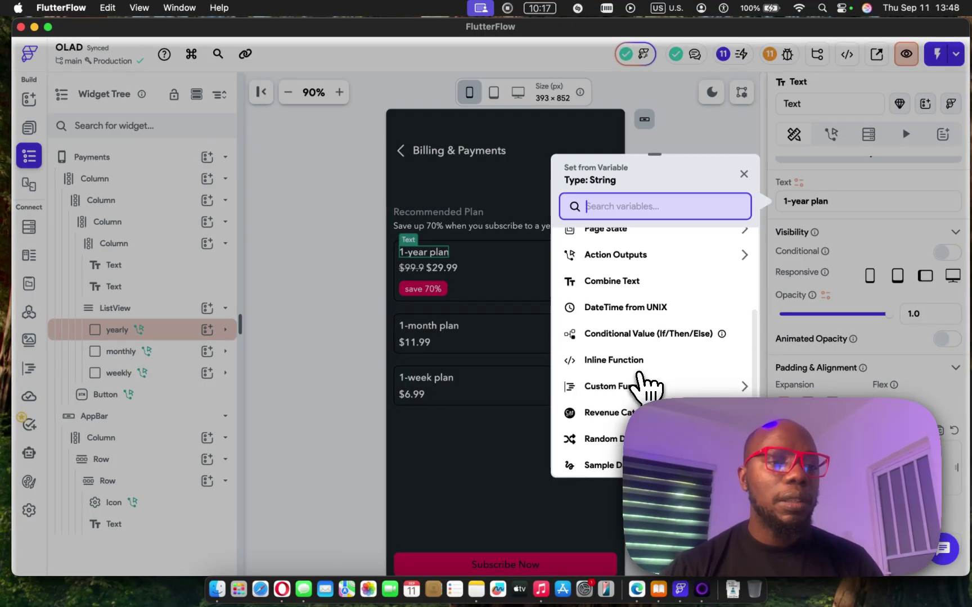
left_click(644, 413)
scroll(644, 428, "down", 4)
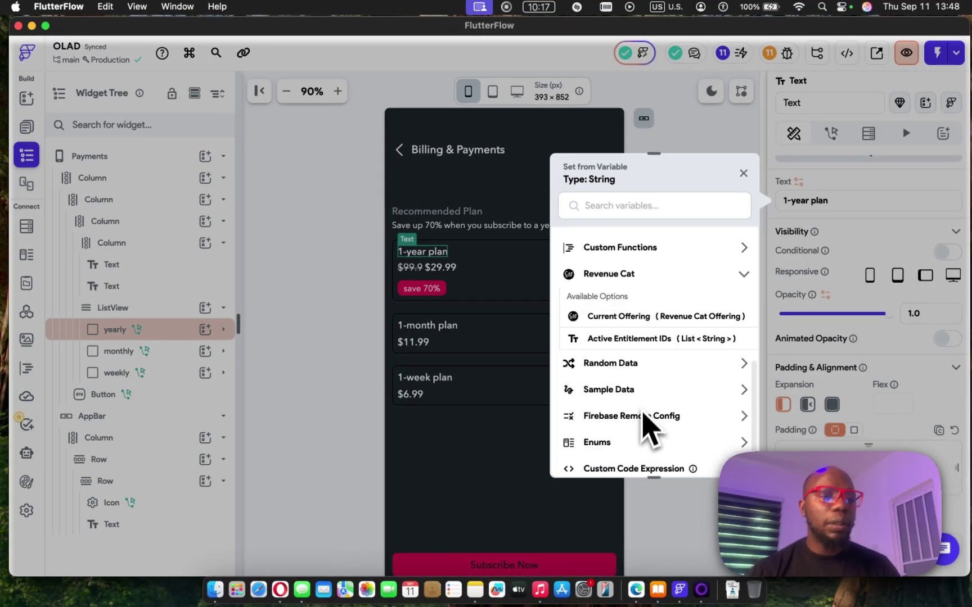
left_click(644, 323)
left_click(604, 332)
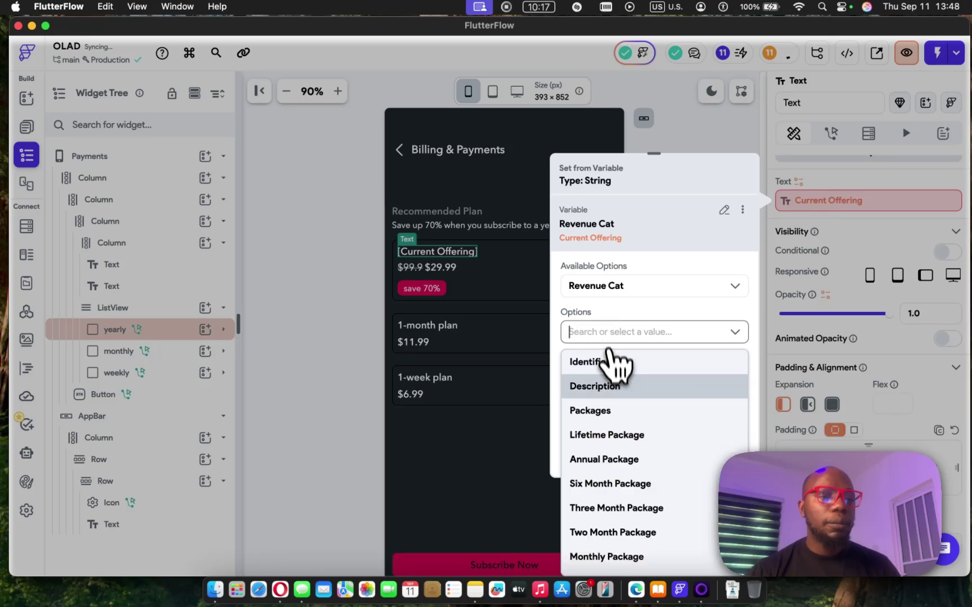
left_click(627, 460)
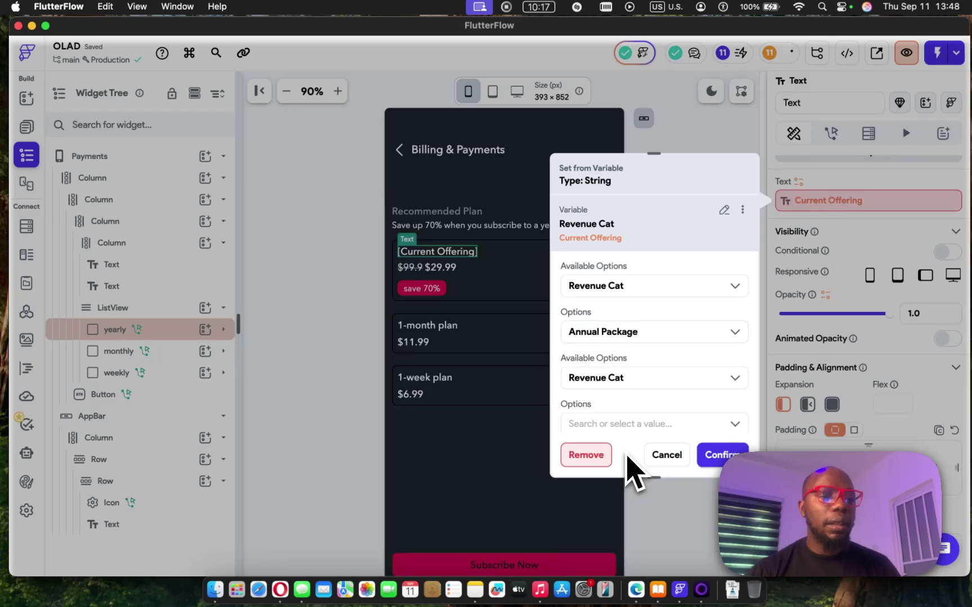
left_click(641, 423)
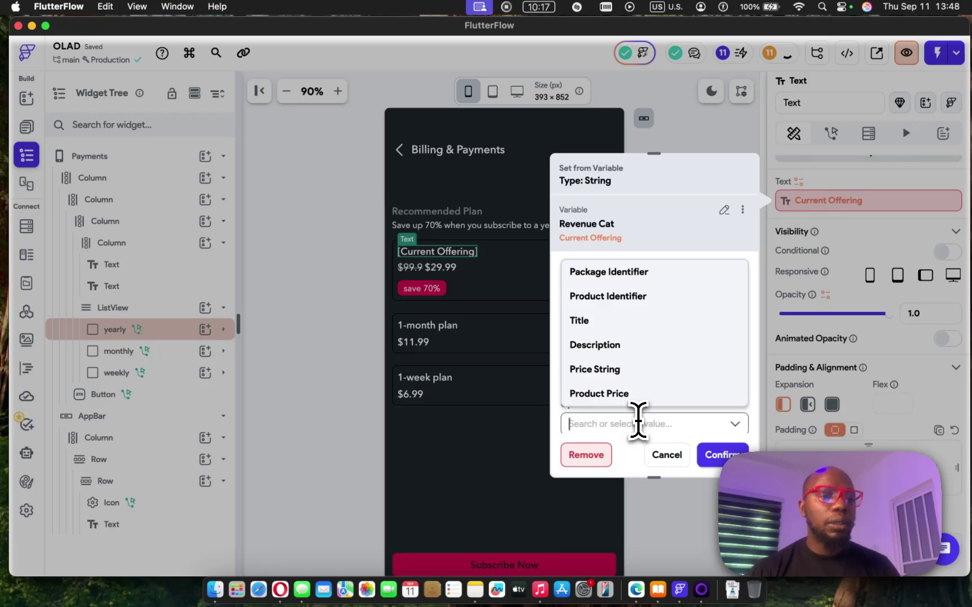
left_click(606, 321)
left_click(718, 454)
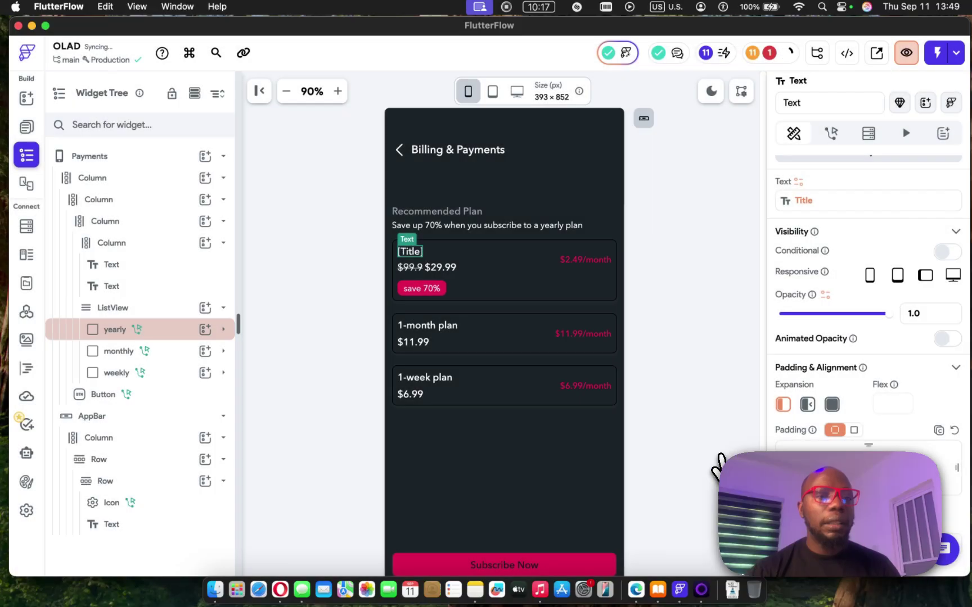
Step: Remove the RevenueCat Title variable from the yearly plan's heading text and reselect the yearly container
left_click(807, 202)
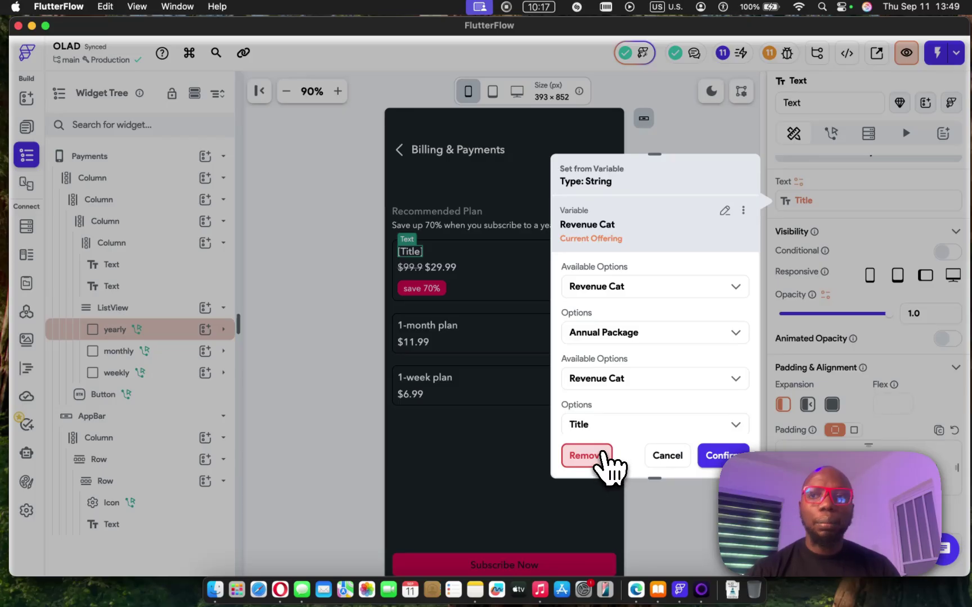
left_click(603, 455)
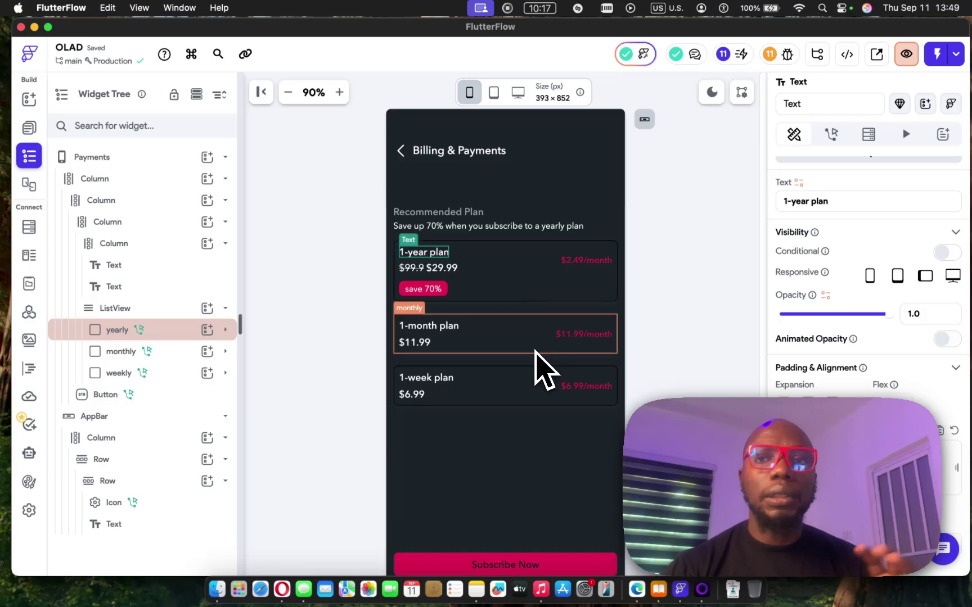
left_click(549, 243)
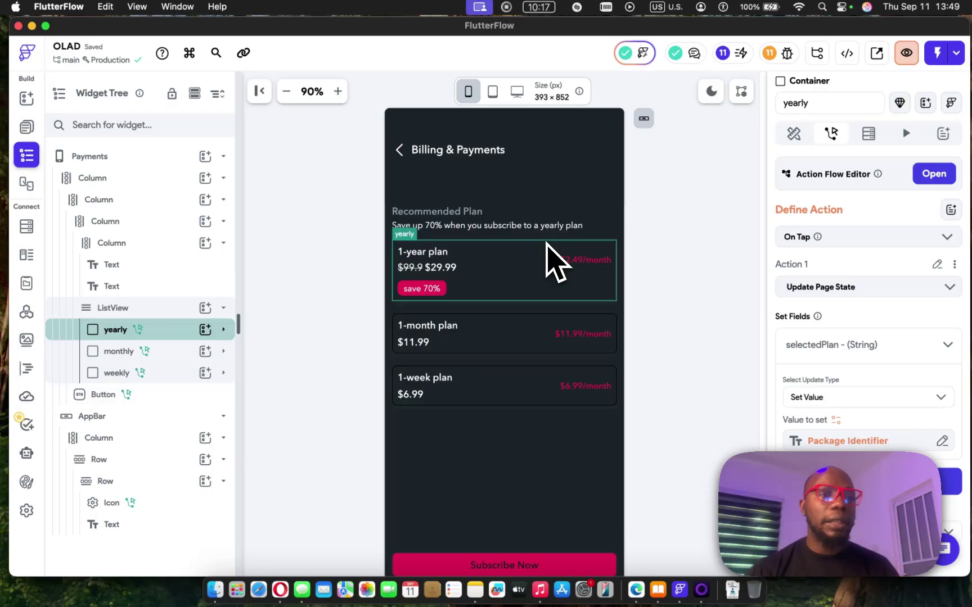
Step: Open the Subscribe Now button's On Tap action flow and examine its RevenueCat Purchase action and conditional branches
left_click(584, 565)
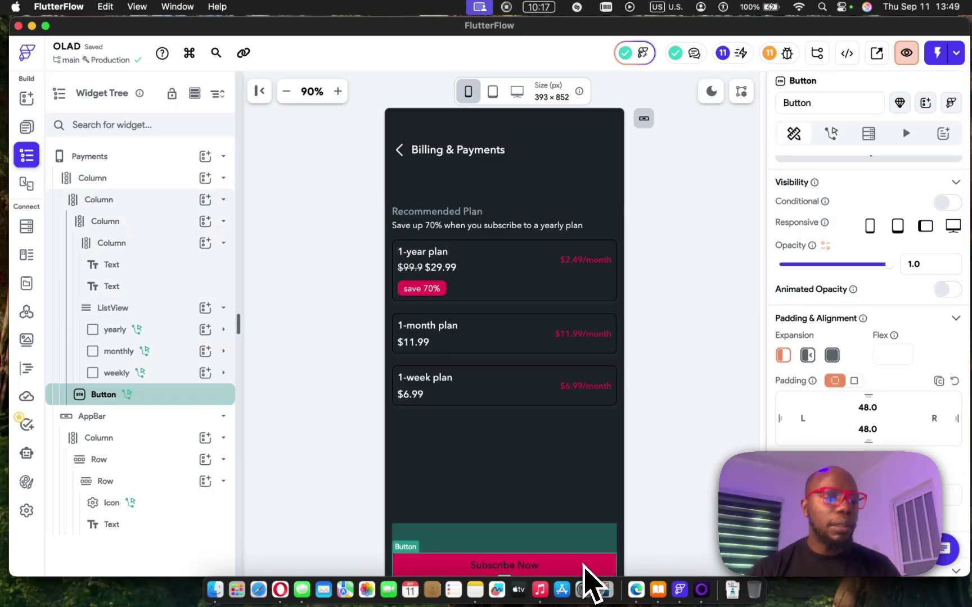
left_click(831, 133)
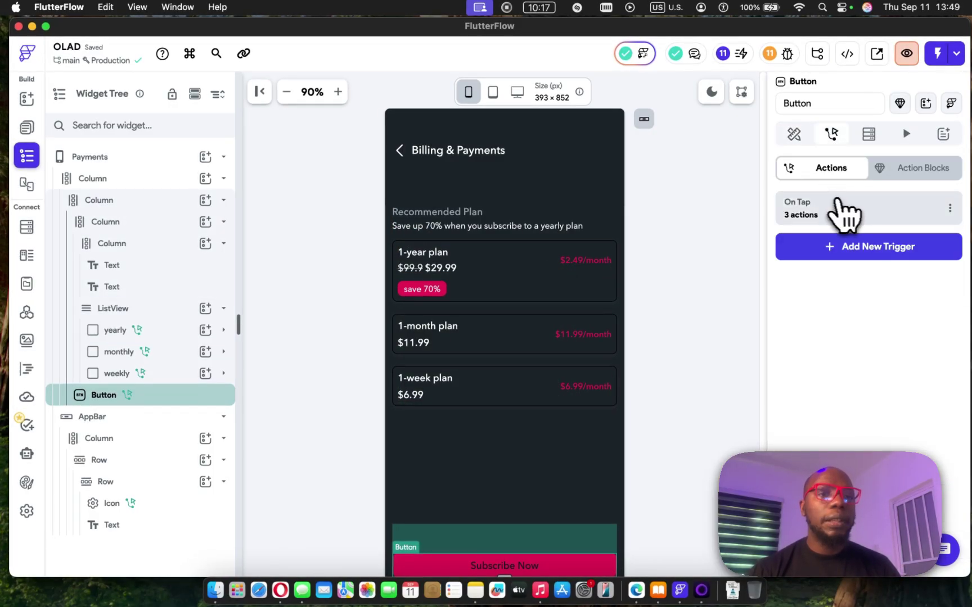
left_click(838, 203)
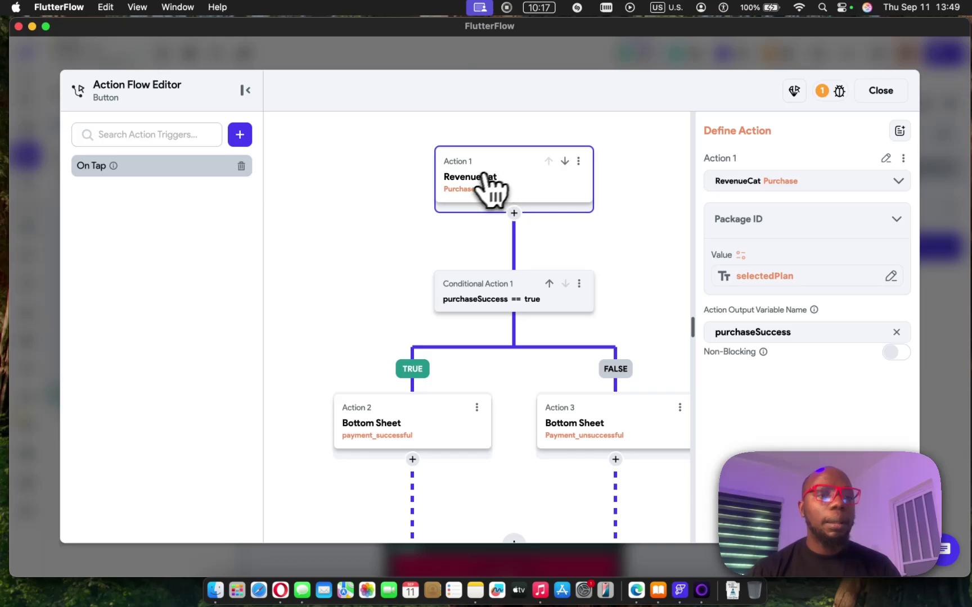
left_click_drag(503, 171, 466, 149)
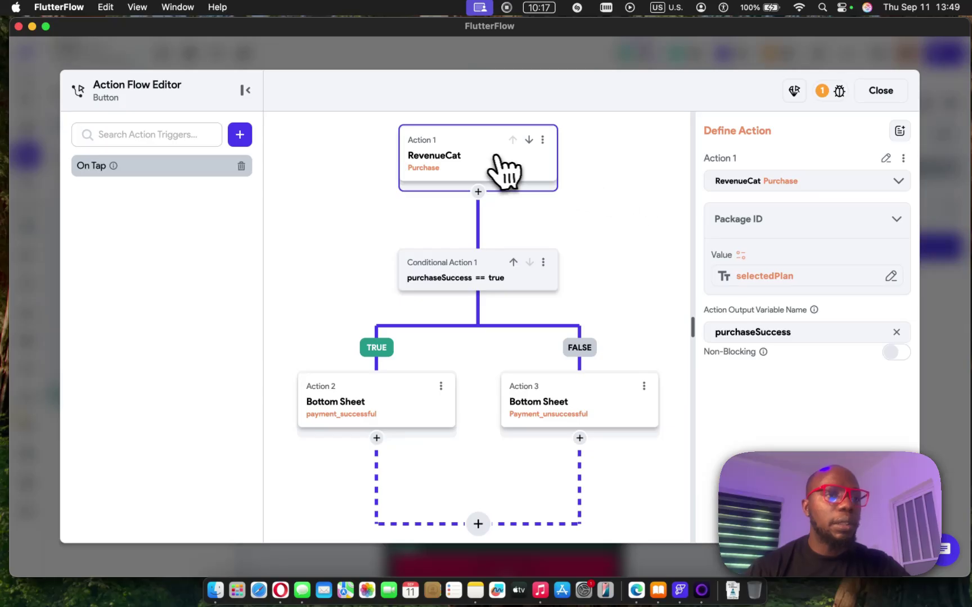
mouse_move(503, 169)
left_mouse_down()
mouse_move(462, 135)
mouse_move(490, 156)
left_mouse_up()
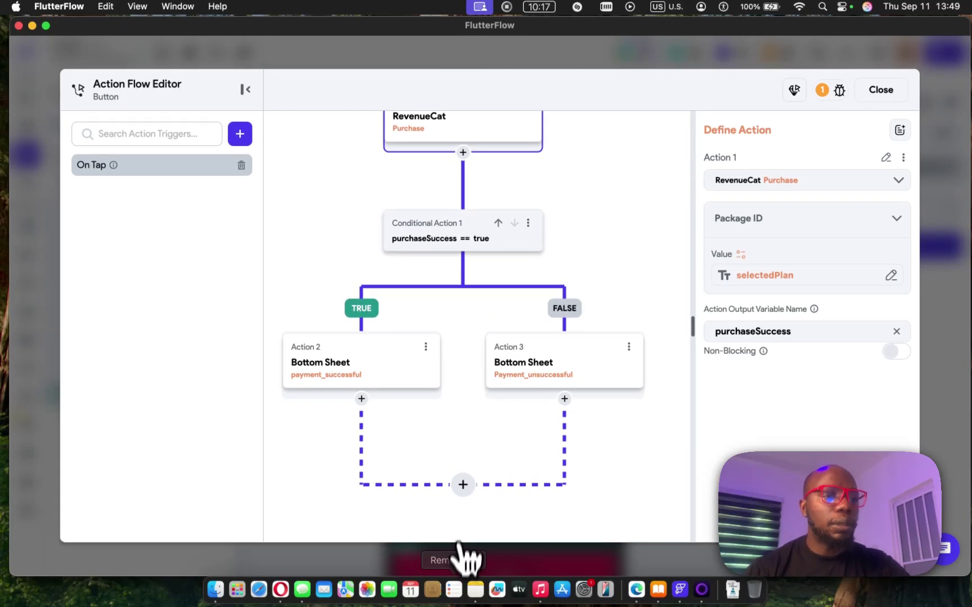
Step: Add a RevenueCat Purchase action after the merged success and failure branches of the Subscribe Now button's On Tap flow
left_click(463, 485)
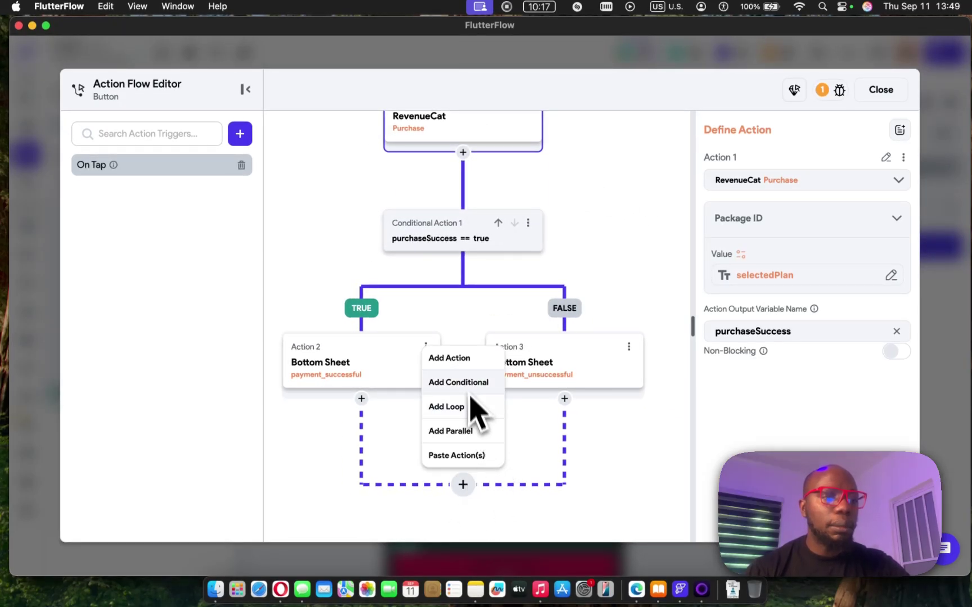
left_click(467, 360)
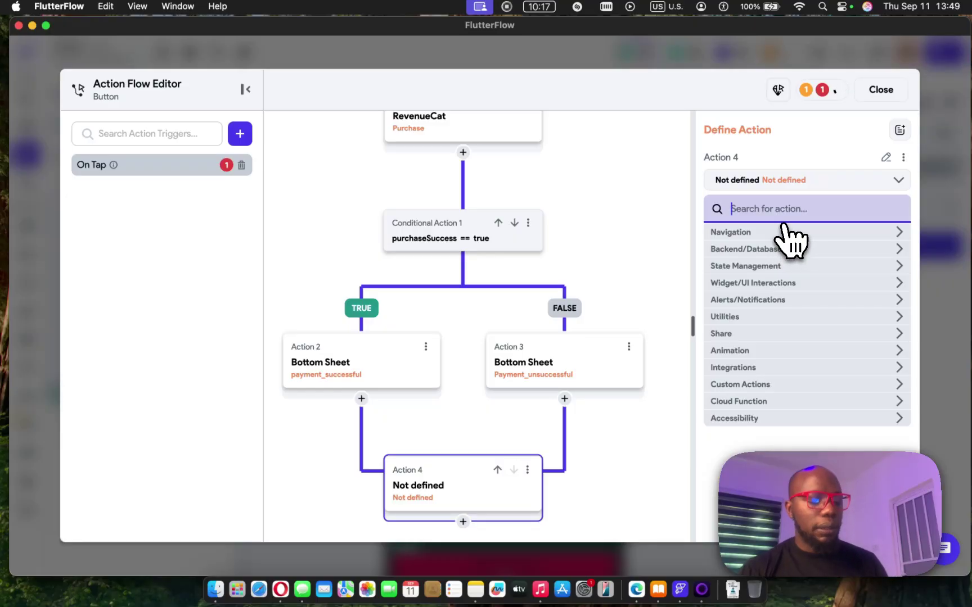
type("rev")
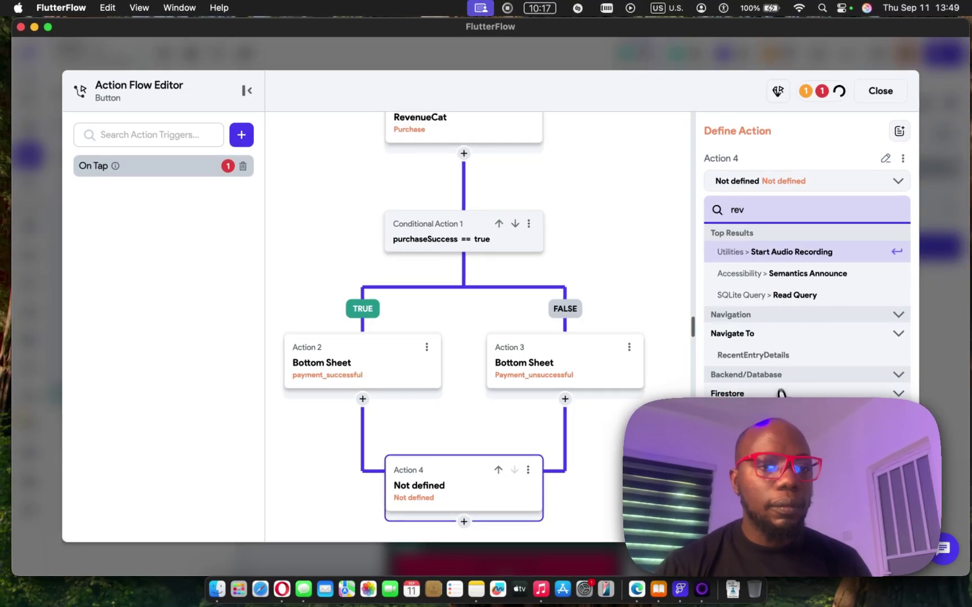
scroll(781, 394, "down", 3)
scroll(781, 394, "up", 3)
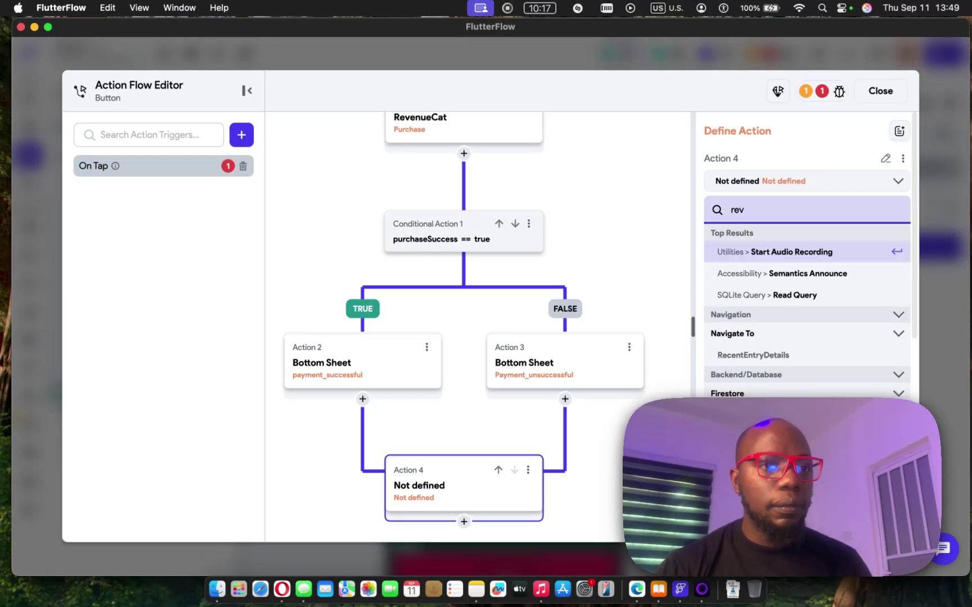
type("en")
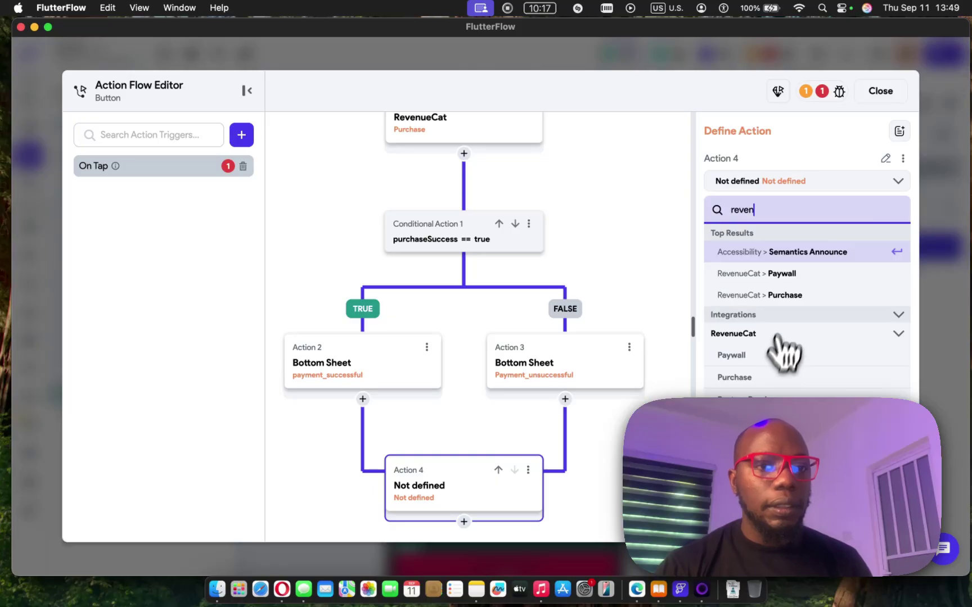
left_click(786, 296)
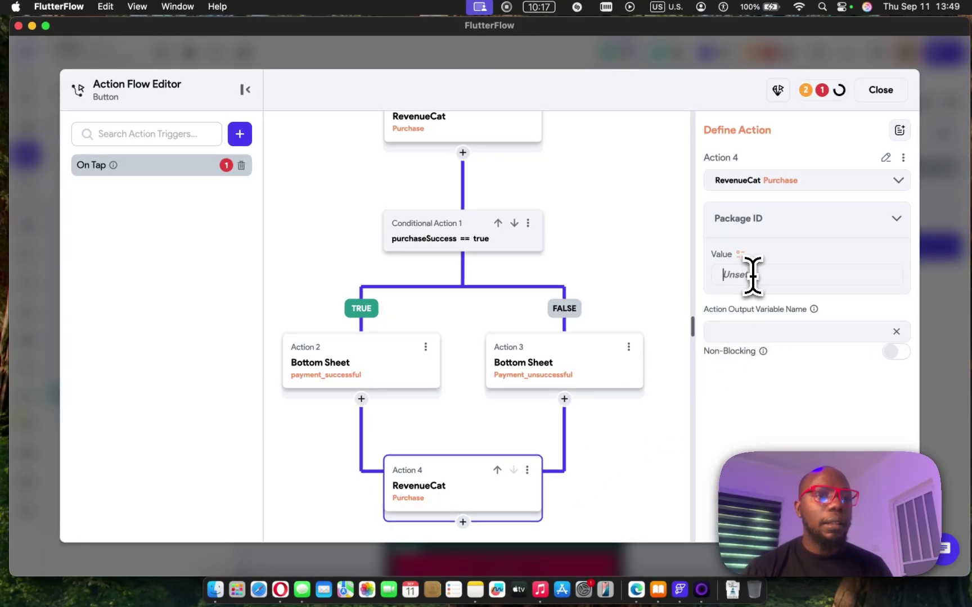
Step: Set the Package ID of the added Purchase action to the page state variable selectedPlan
left_click(740, 256)
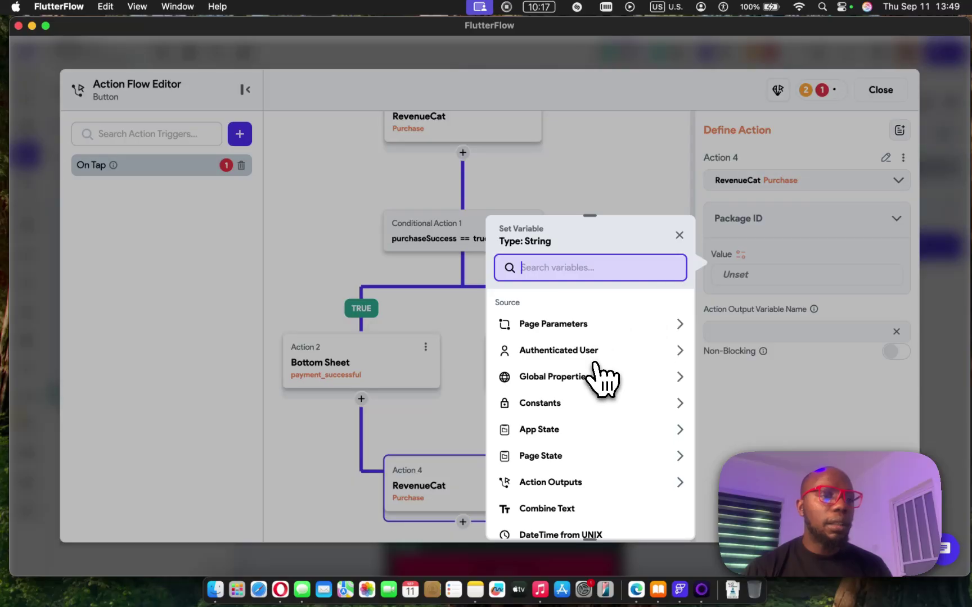
left_click(568, 449)
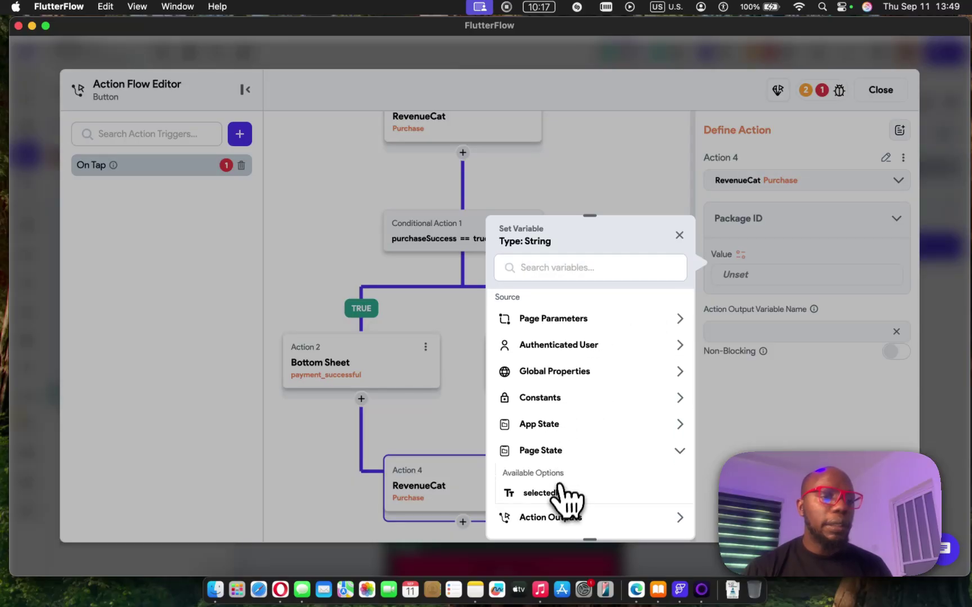
left_click(556, 493)
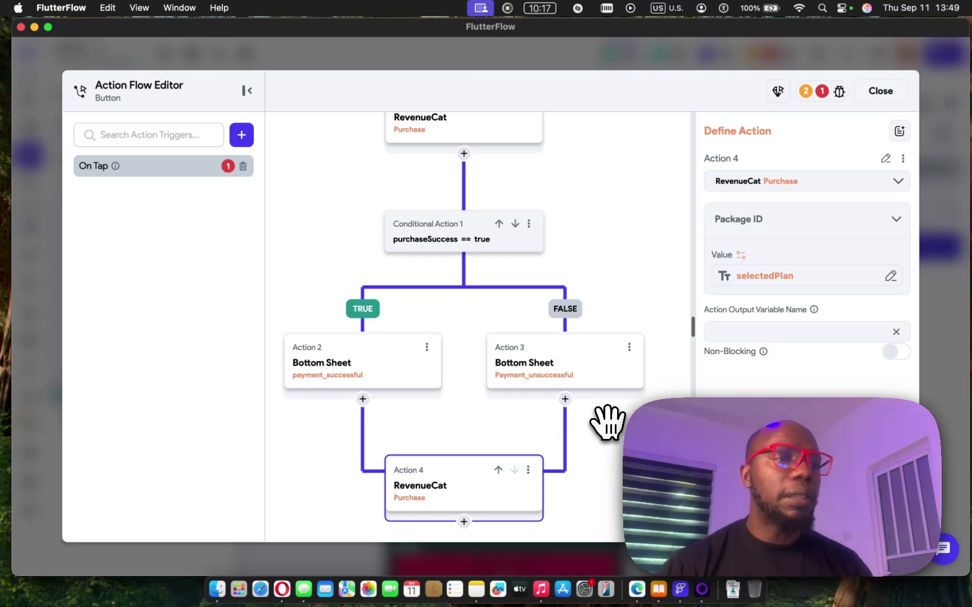
left_click_drag(607, 405, 603, 355)
left_click(458, 452)
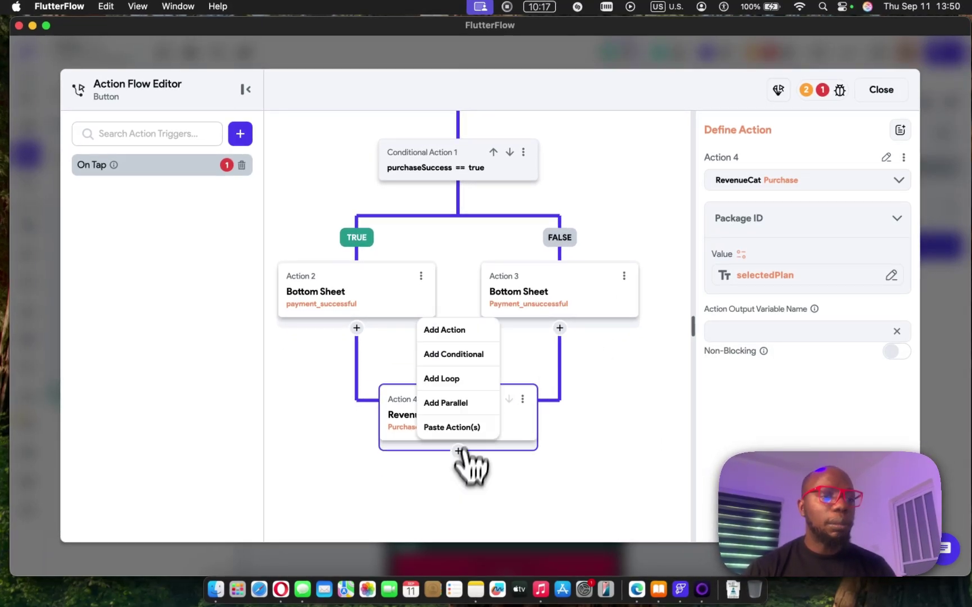
left_click(471, 333)
left_click_drag(492, 458, 505, 384)
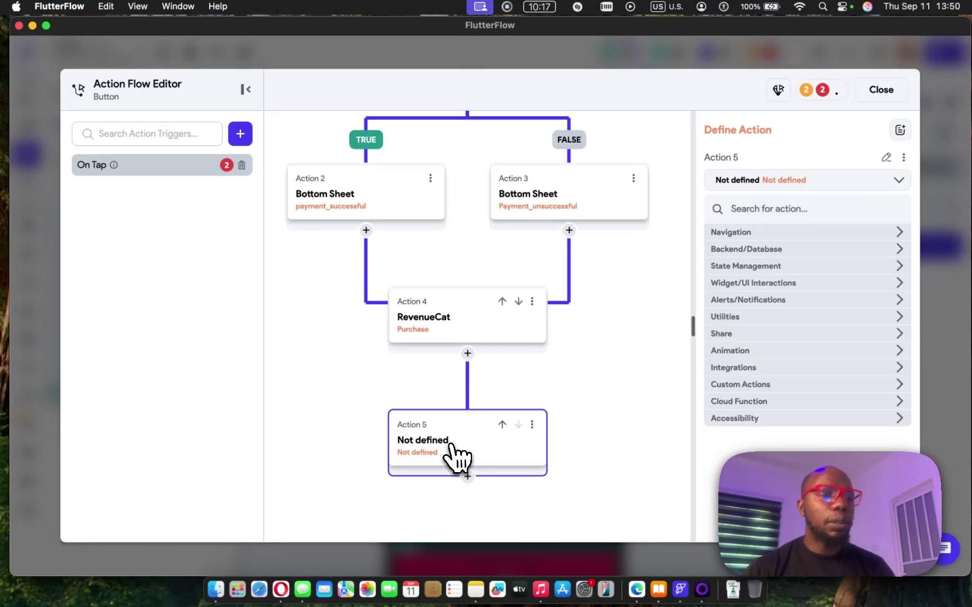
left_click(479, 333)
left_click(484, 430)
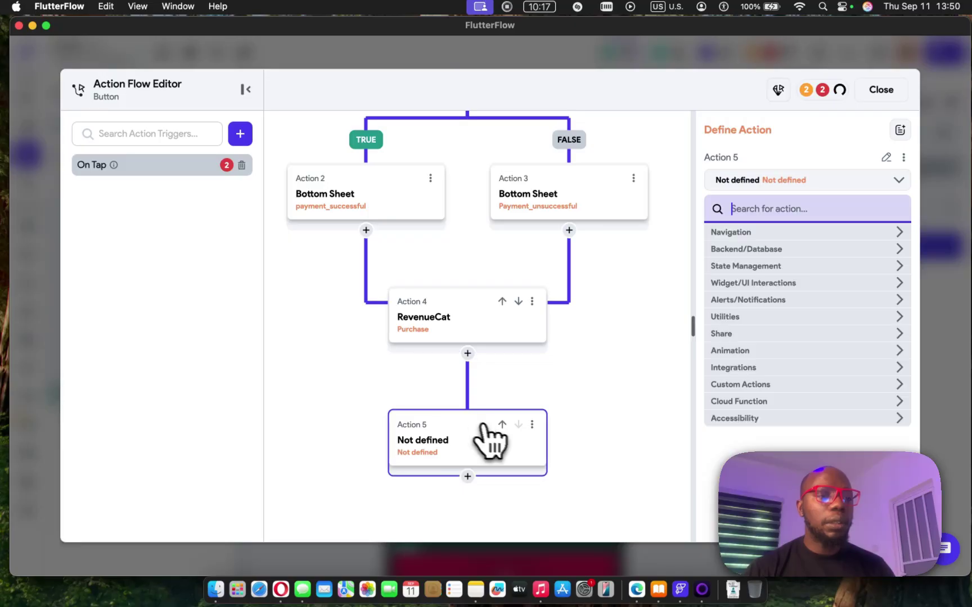
left_click(532, 426)
left_click(489, 526)
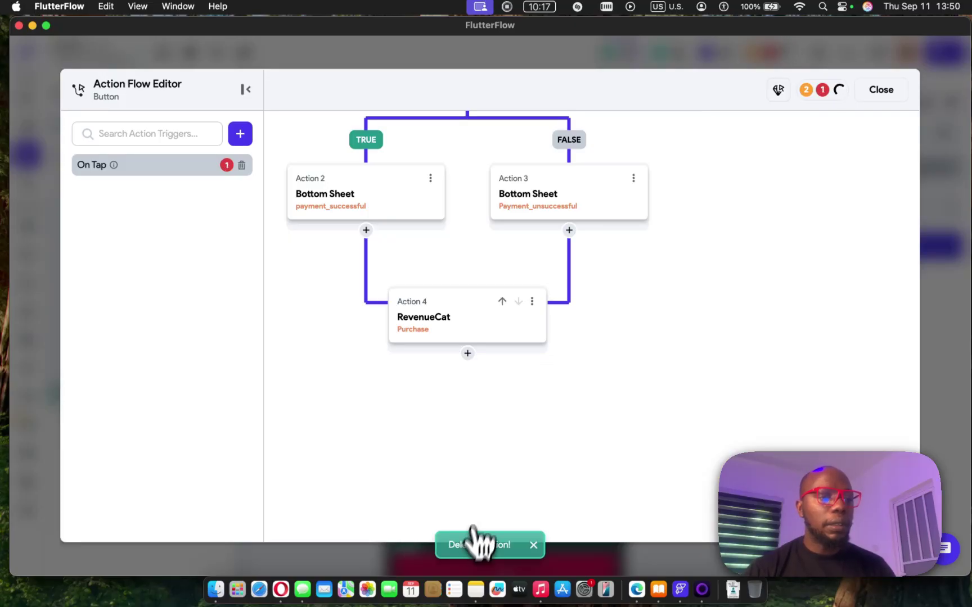
Step: Add a conditional after the second Purchase action and base it on the purchaseSuccess action output
left_click(544, 353)
left_click(554, 401)
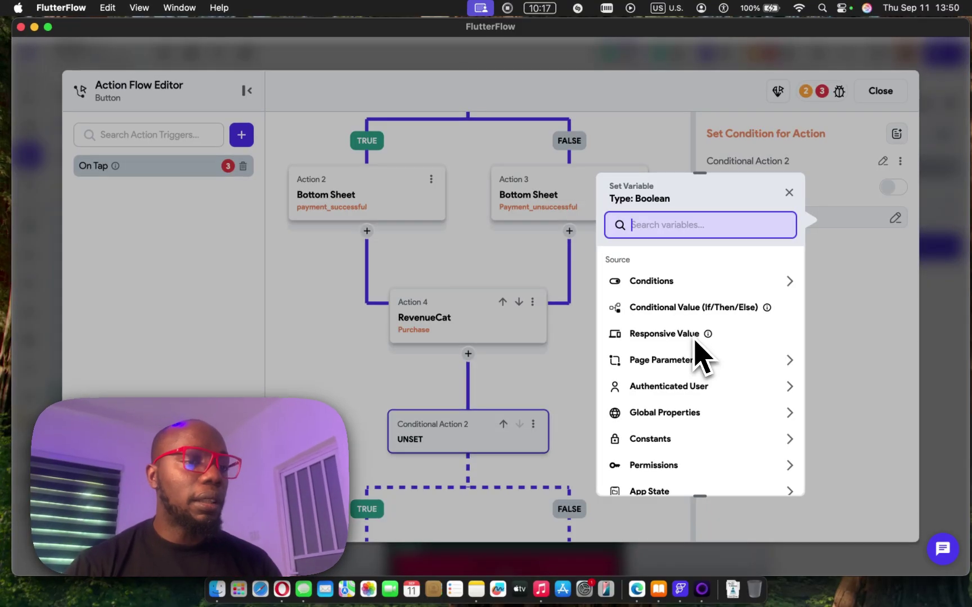
scroll(702, 450, "down", 3)
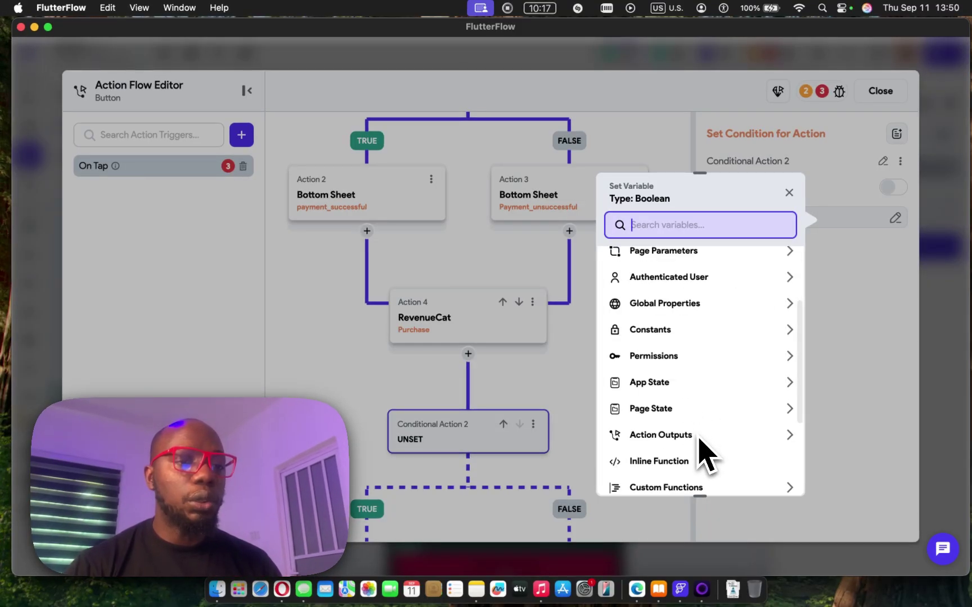
left_click(697, 434)
scroll(697, 450, "down", 2)
left_click(679, 430)
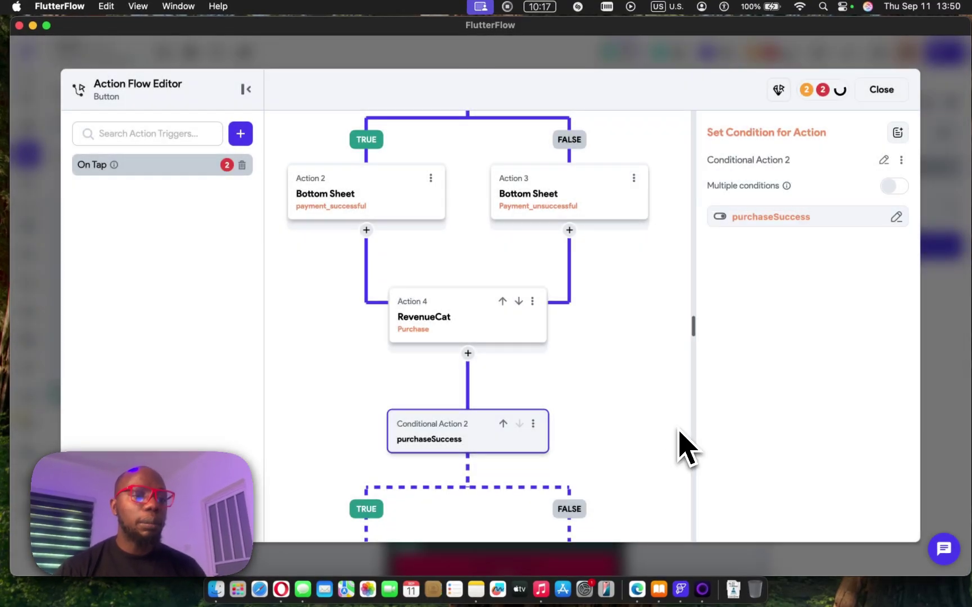
scroll(478, 393, "down", 2)
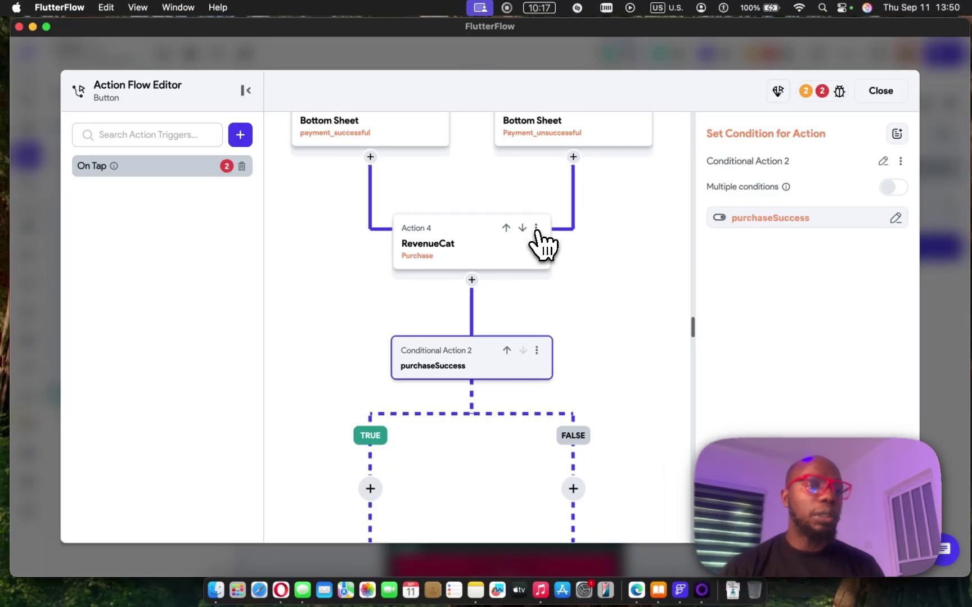
Step: Delete the second RevenueCat Purchase action together with the conditional that follows it
left_click(536, 228)
left_click(496, 416)
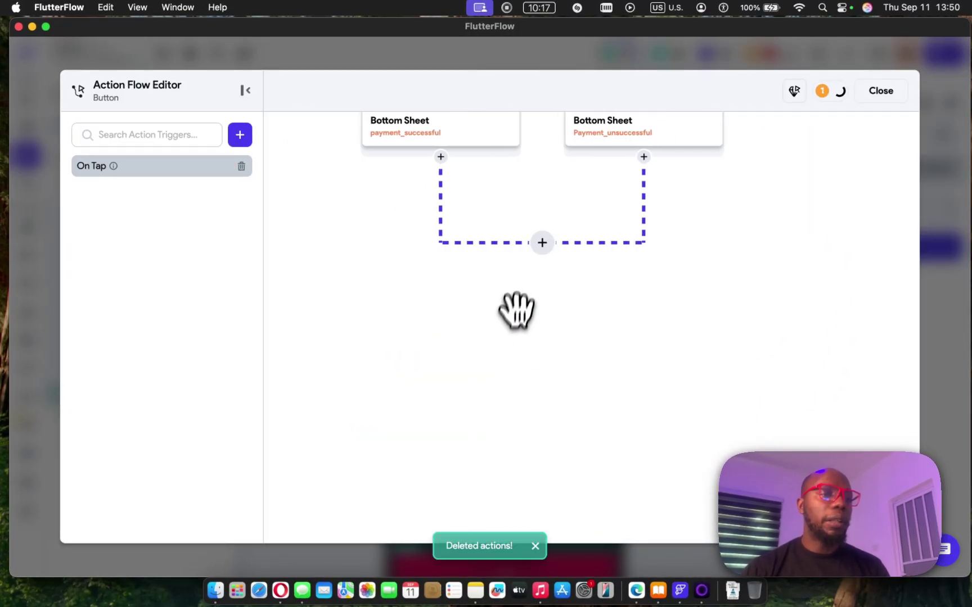
left_click_drag(516, 310, 495, 418)
left_click_drag(467, 264, 421, 298)
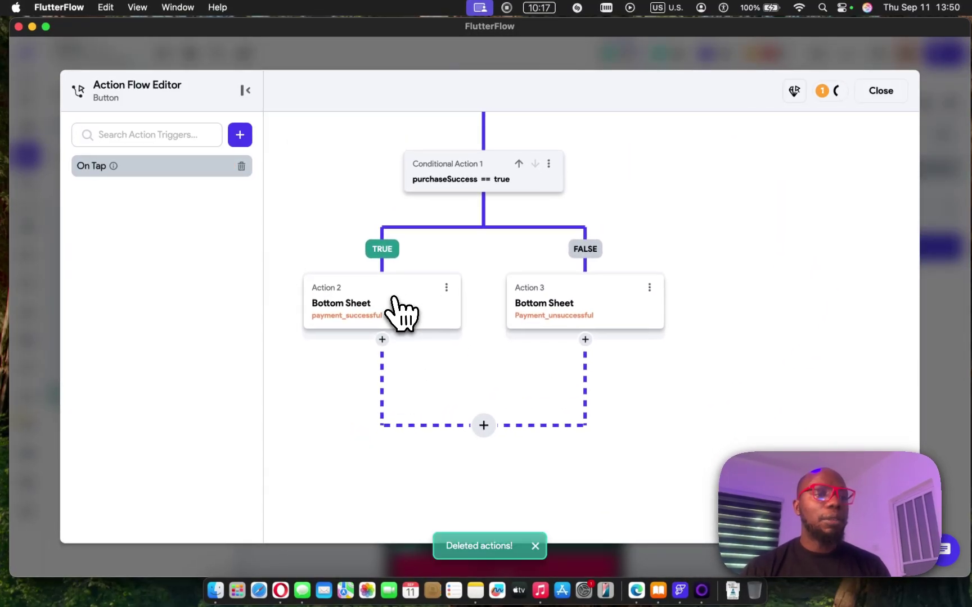
Step: Inspect the payment_successful and Payment_unsuccessful bottom sheet actions in the two branches and close the action flow
left_click(401, 308)
left_click(484, 316)
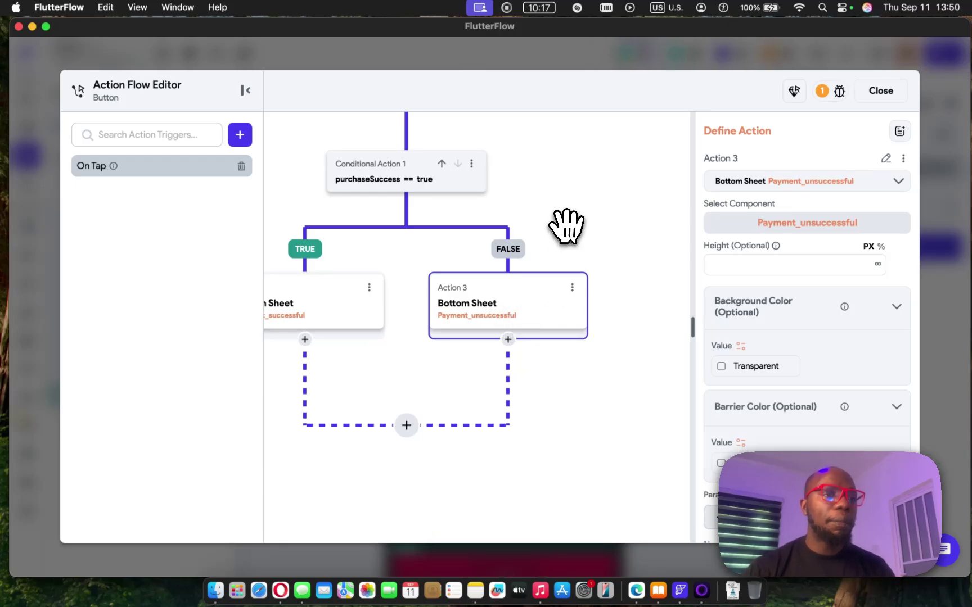
left_click_drag(567, 228, 601, 326)
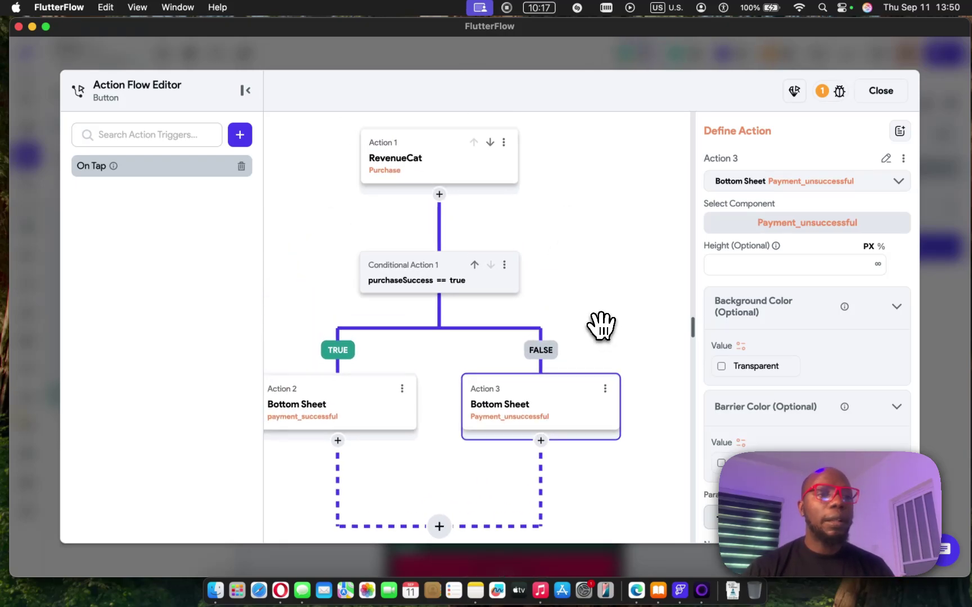
left_click(607, 295)
left_click(881, 92)
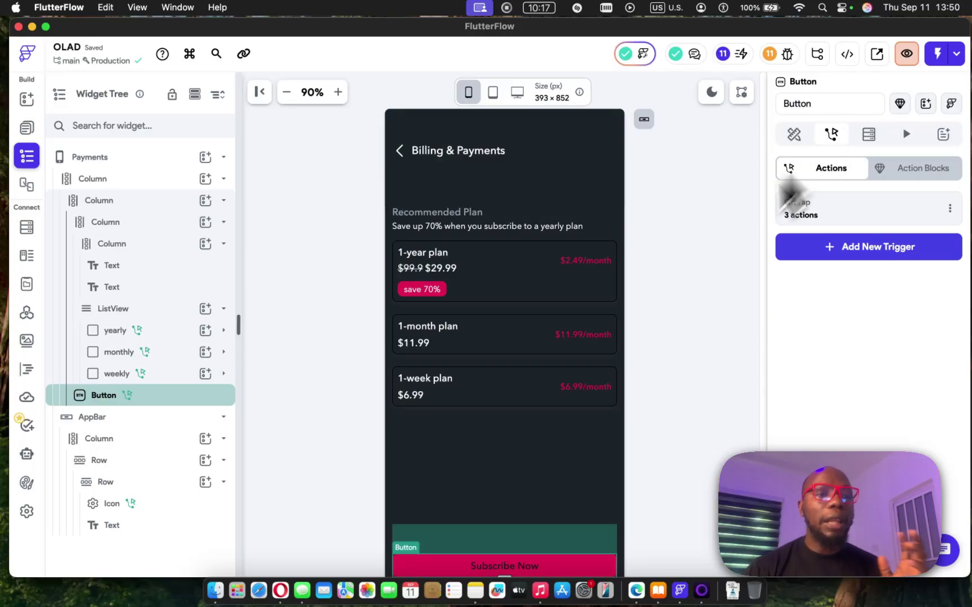
Step: Open the HomePage page and look over its widget tree and layout
left_click(676, 289)
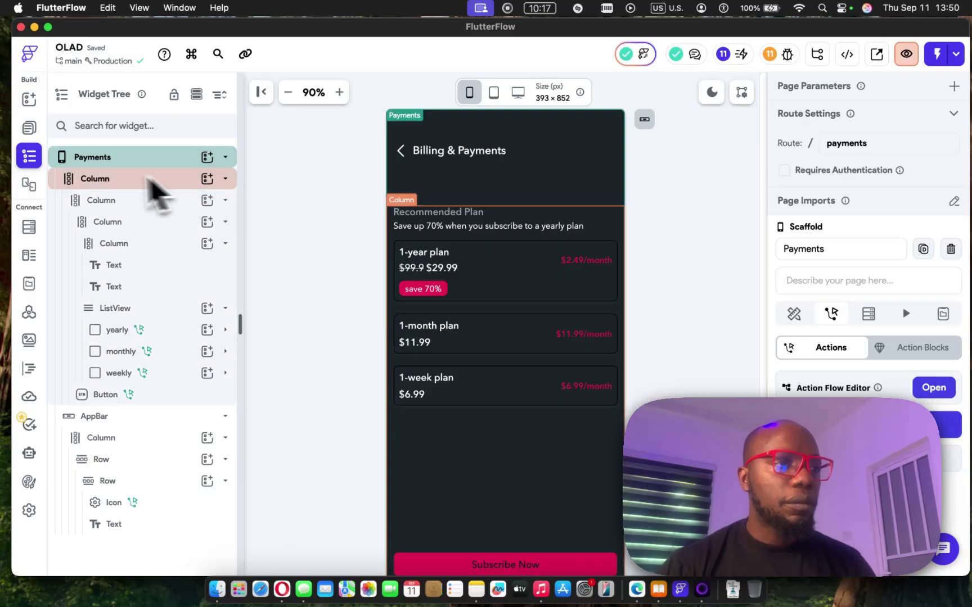
left_click(29, 128)
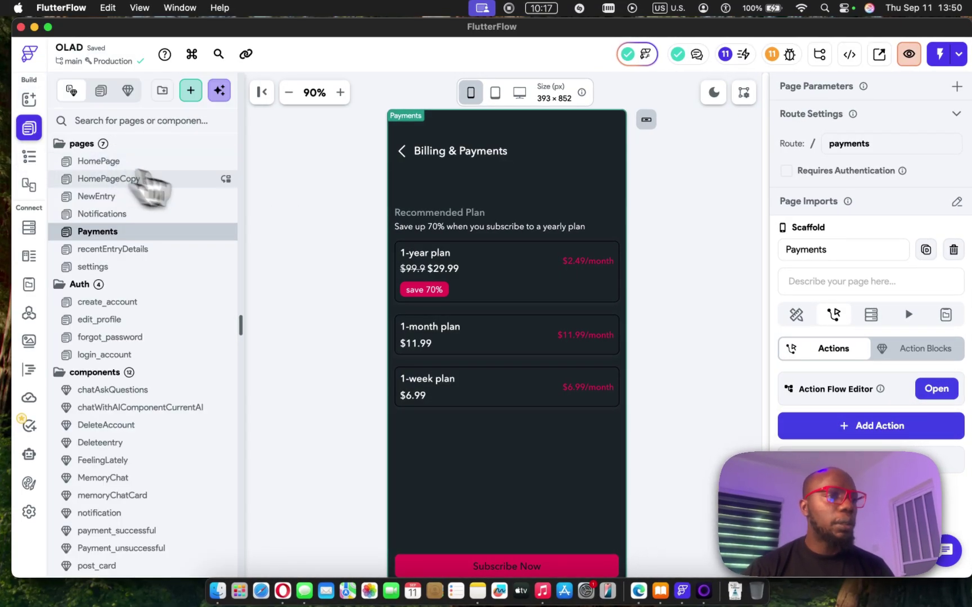
left_click(106, 161)
left_click(29, 157)
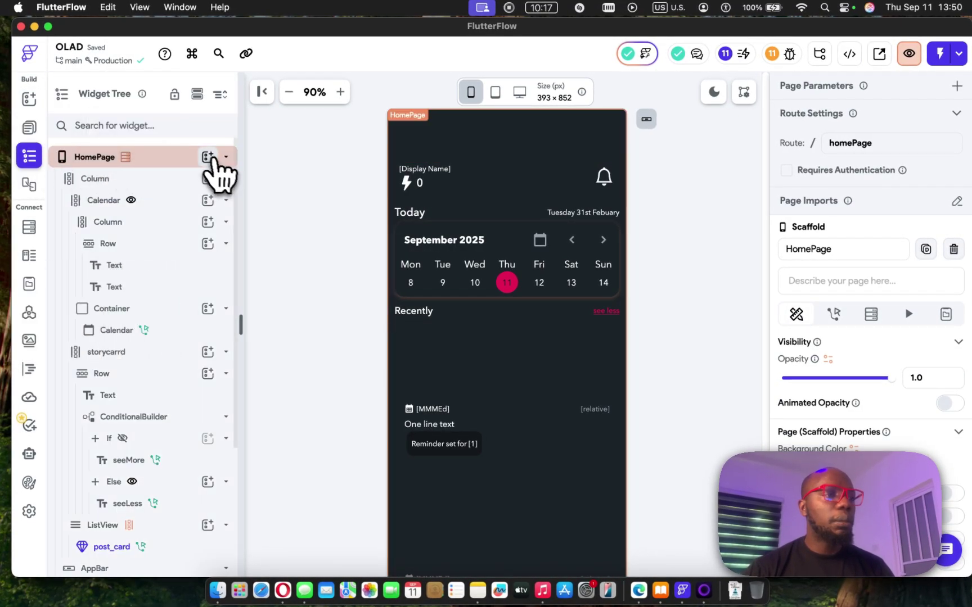
scroll(503, 397, "down", 3)
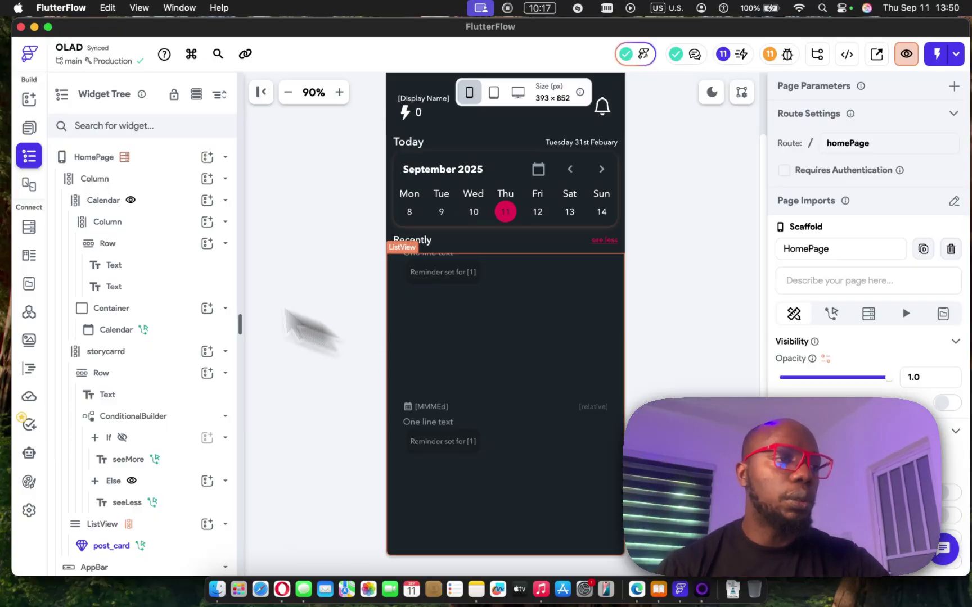
Step: Open the HomePageCopy page and bring up its On Page Load action flow
left_click(29, 129)
left_click(142, 179)
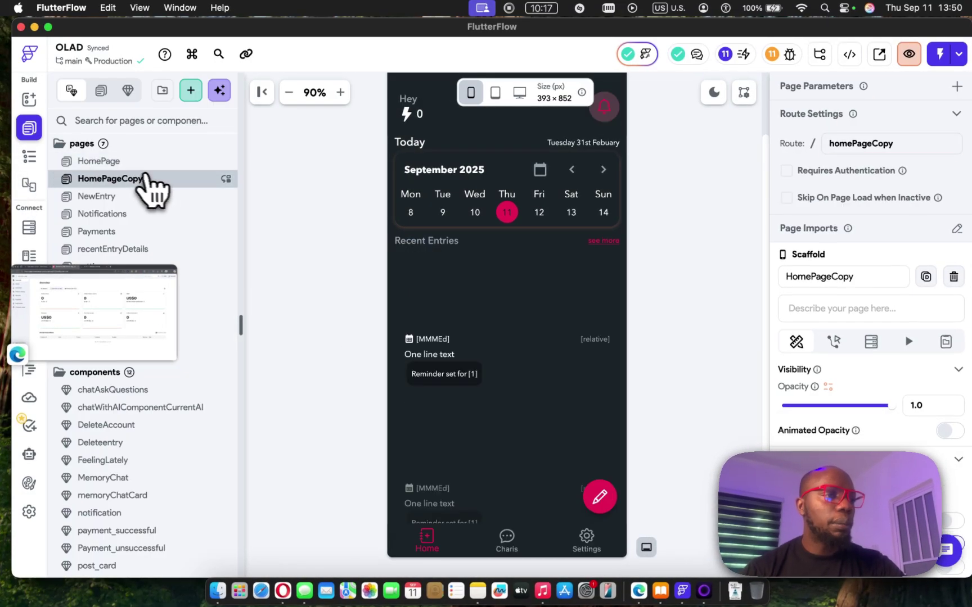
left_click(29, 158)
left_click(158, 157)
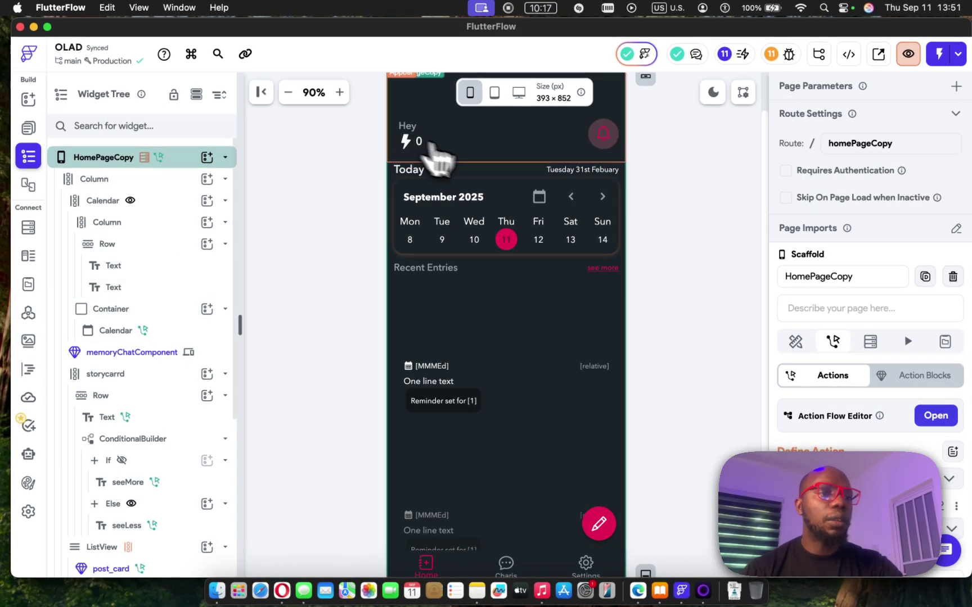
left_click(934, 415)
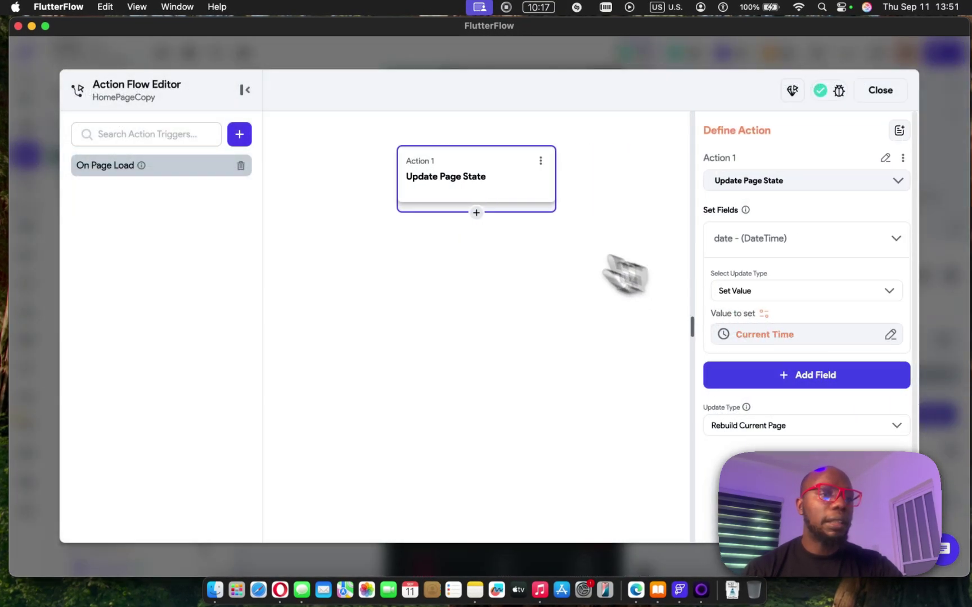
Step: Add a RevenueCat Paywall action after the Update Page State action in the On Page Load flow
left_click(477, 213)
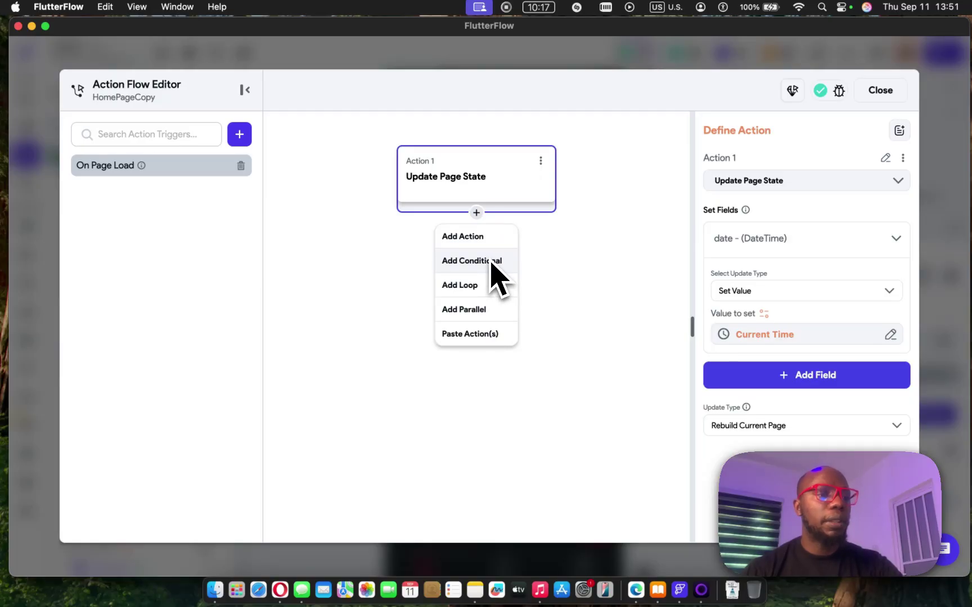
left_click(485, 239)
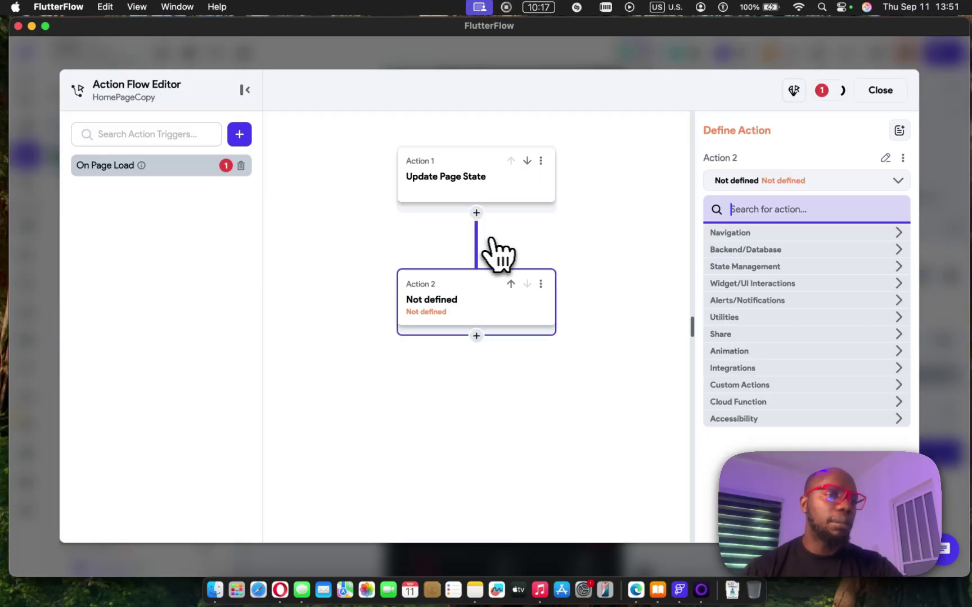
type("rev")
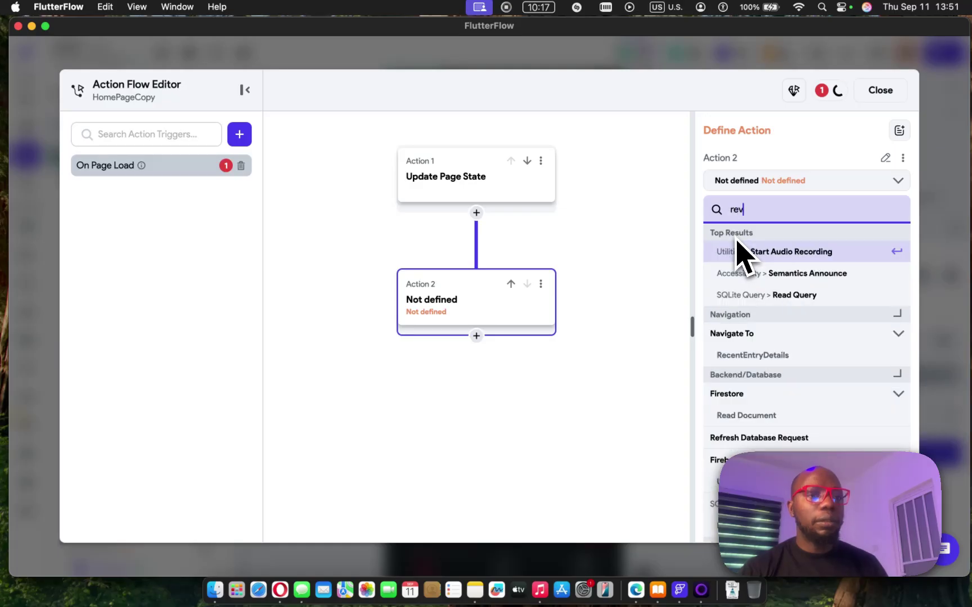
scroll(793, 337, "down", 2)
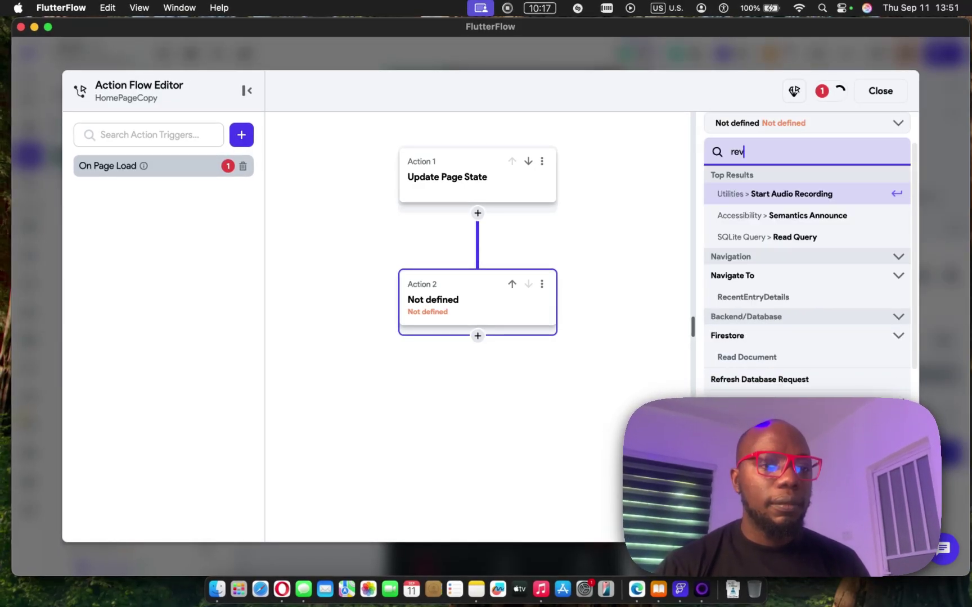
scroll(807, 253, "down", 4)
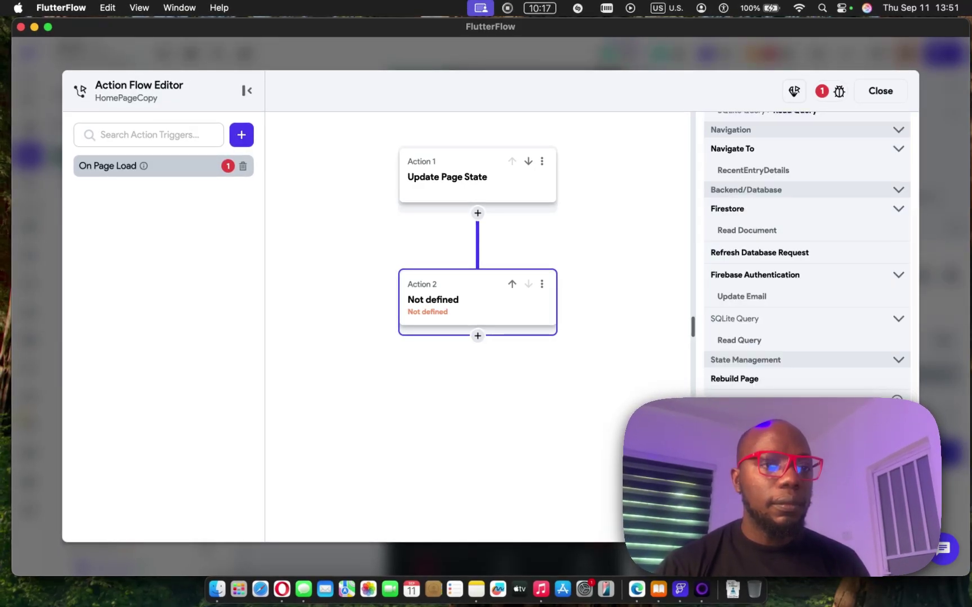
type("en")
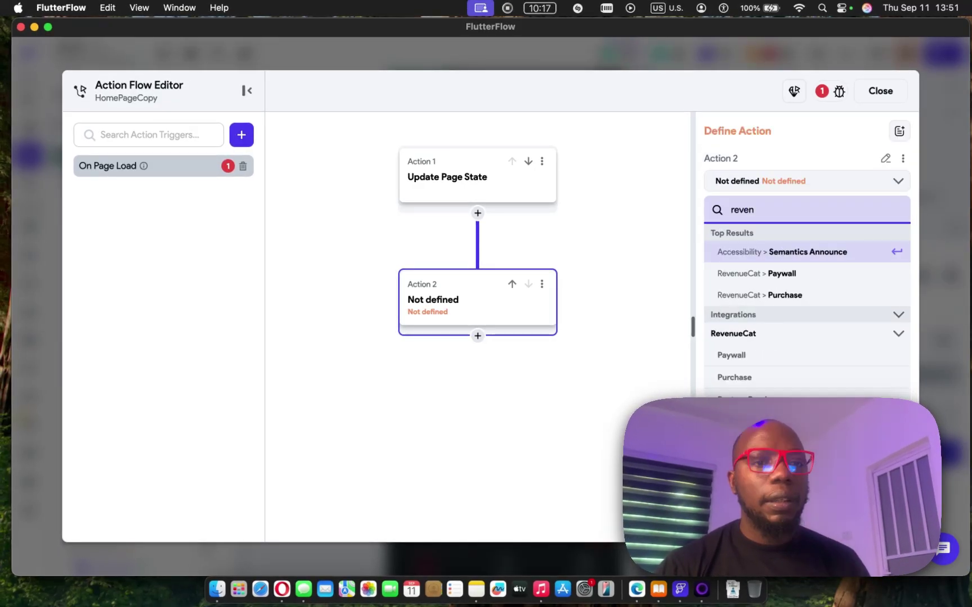
left_click(783, 274)
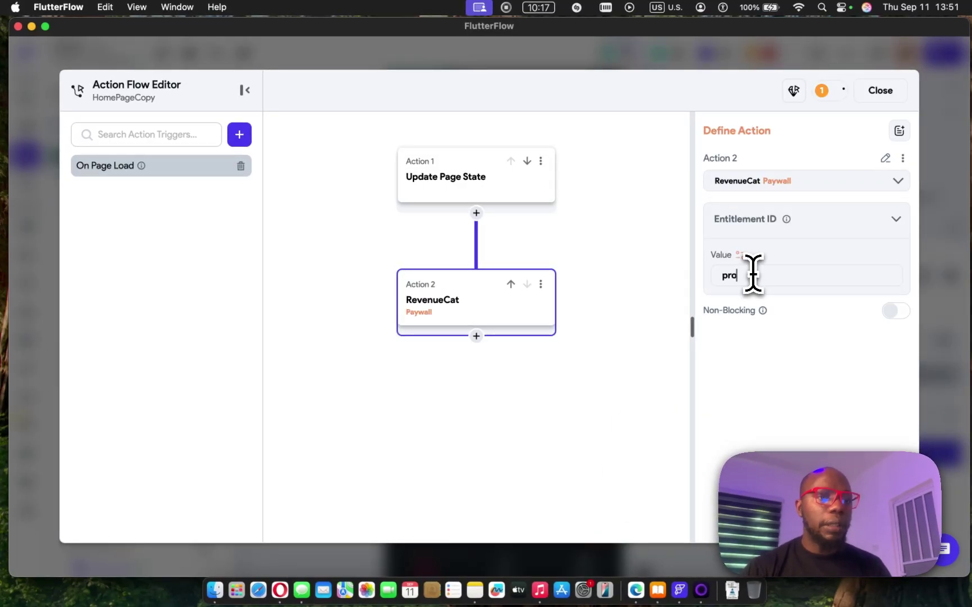
Step: Set the Entitlement ID of the RevenueCat Paywall action to Pro
key("BackSpace")
key("BackSpace")
key("BackSpace")
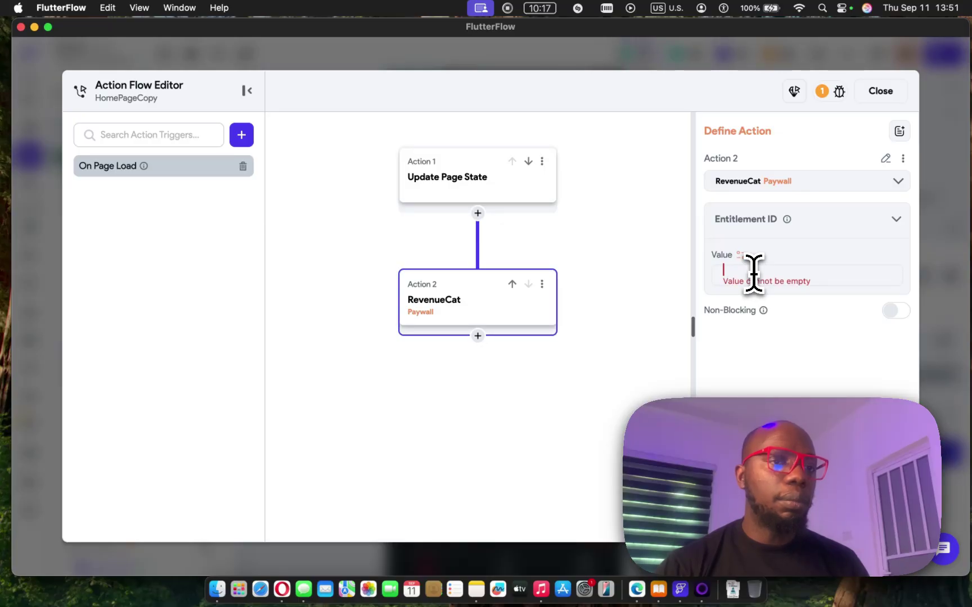
type("Por")
key("BackSpace")
key("BackSpace")
type("ro")
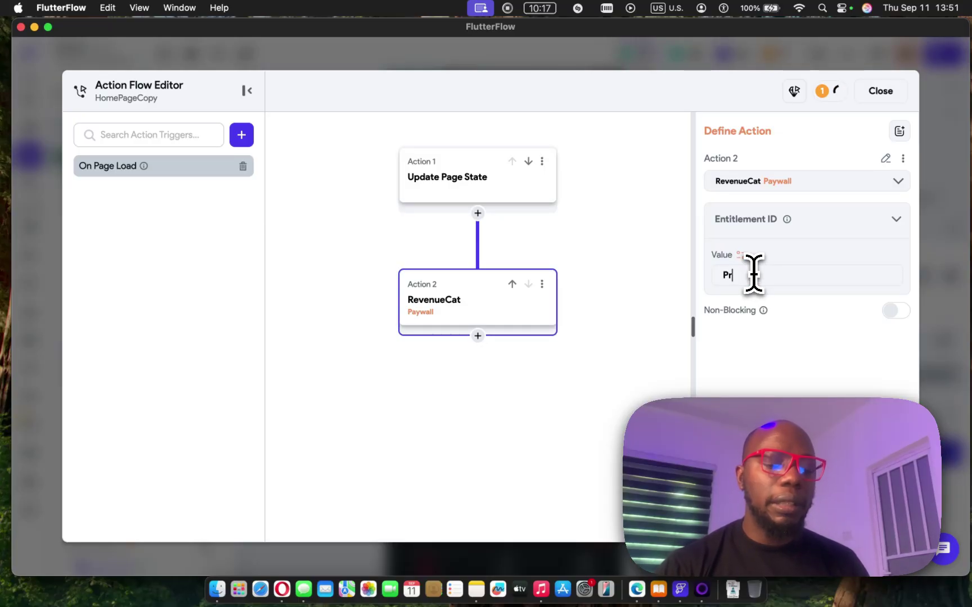
Step: Add a conditional after the Paywall action with User Has RevenueCat Entitlement as its source
left_click(477, 335)
left_click(491, 384)
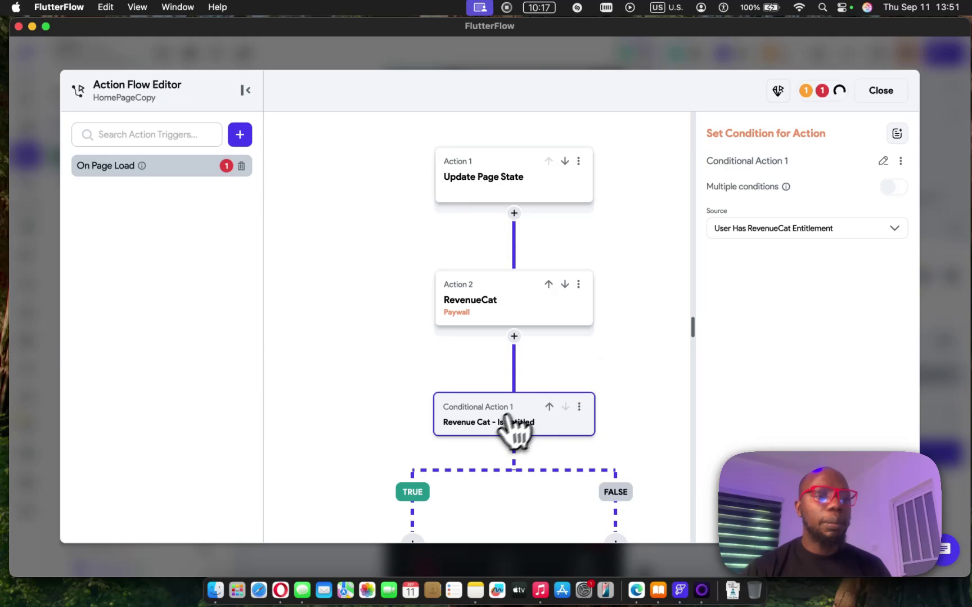
left_click(819, 235)
left_click(814, 205)
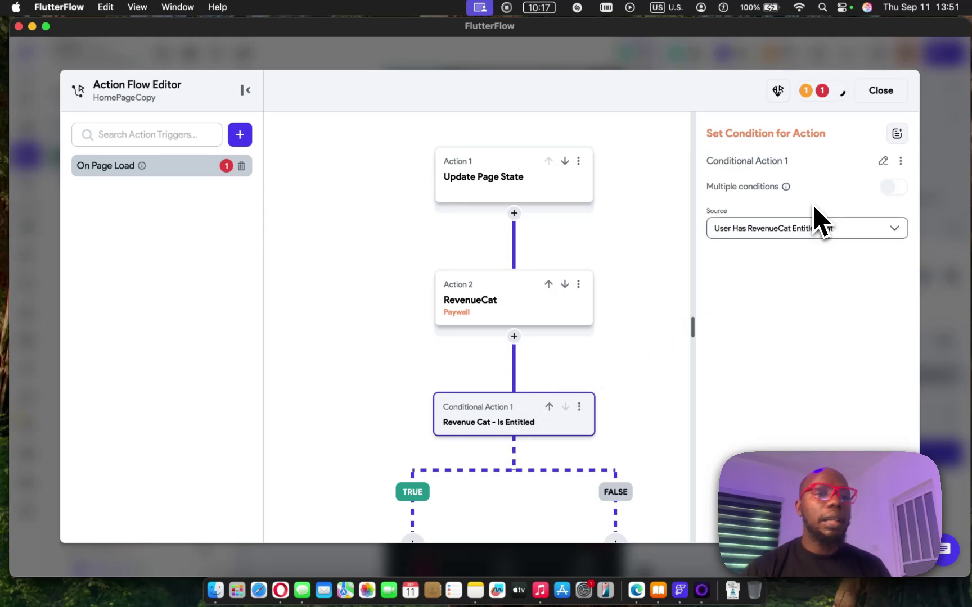
scroll(588, 340, "down", 3)
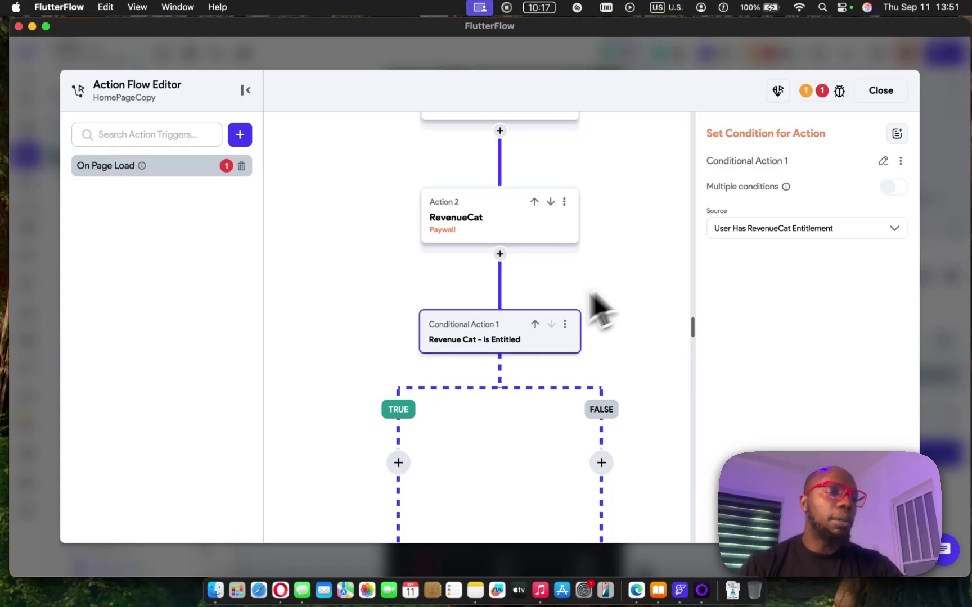
left_click(398, 463)
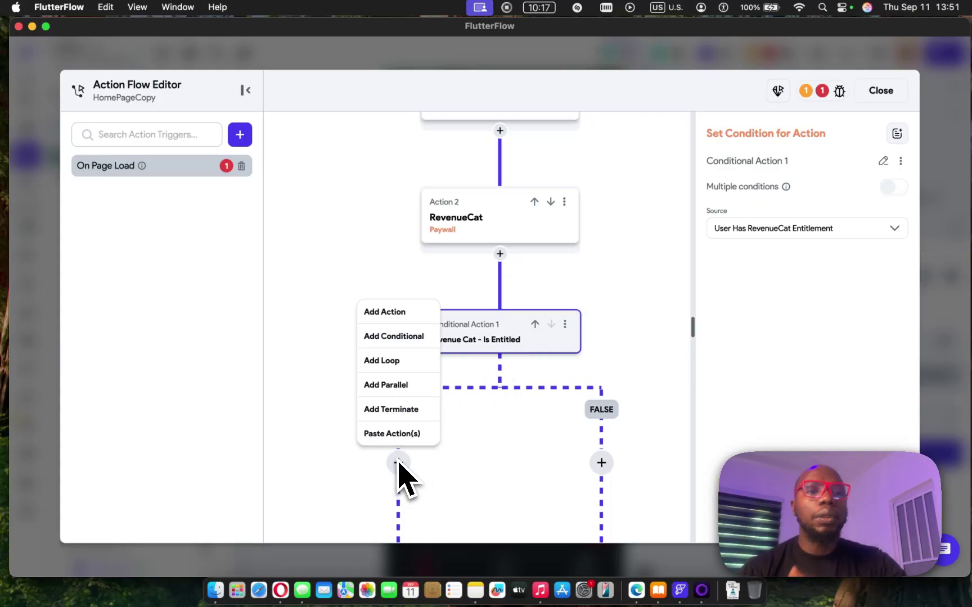
left_click(468, 447)
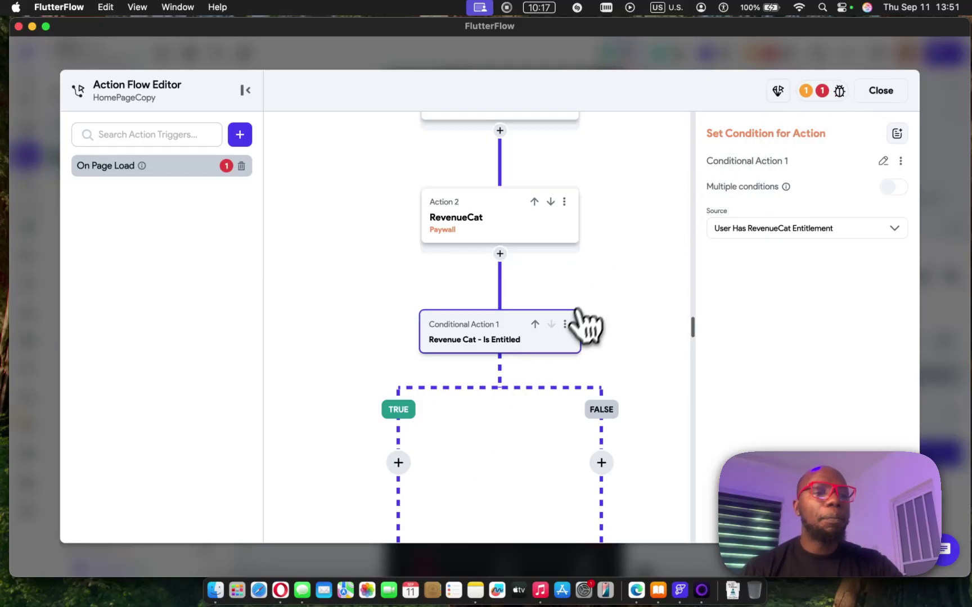
Step: Delete the RevenueCat Paywall action together with the conditional chained after it, and close the action flow
left_click(565, 325)
left_click(563, 201)
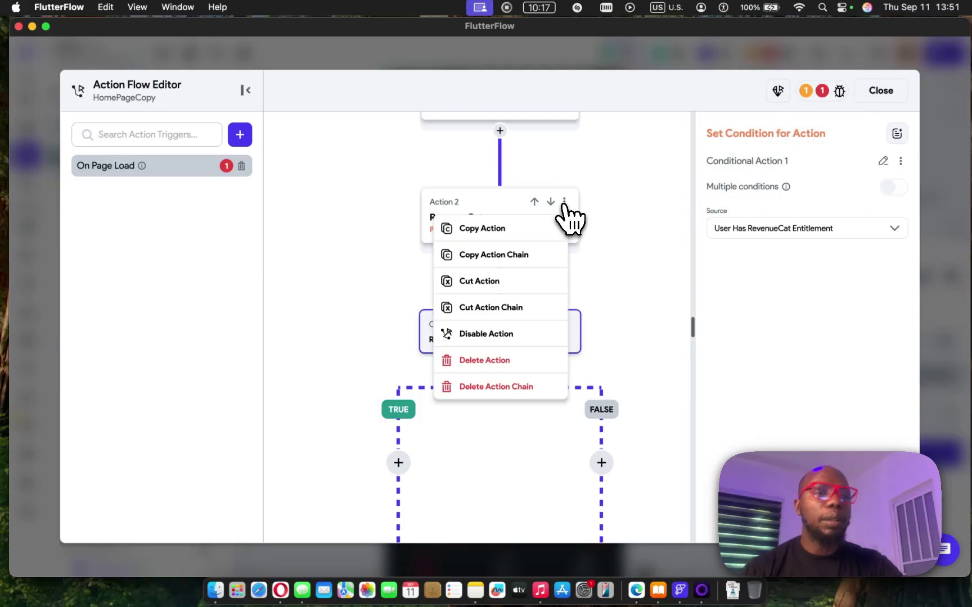
left_click(529, 384)
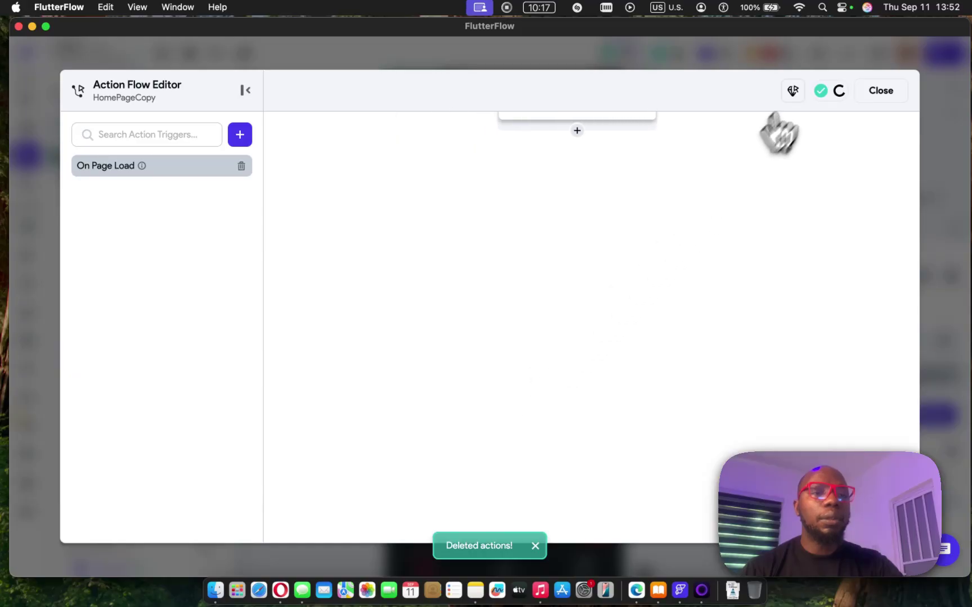
left_click(877, 92)
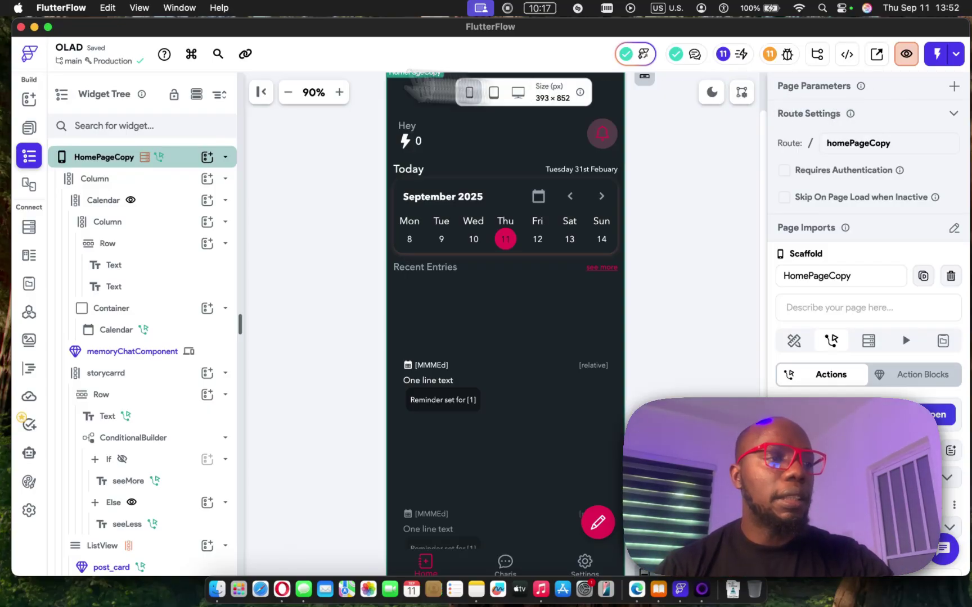
Step: Switch to the RevenueCat dashboard in the browser and open the Sandbox list of the One-line-a-day project's customers
left_click(104, 295)
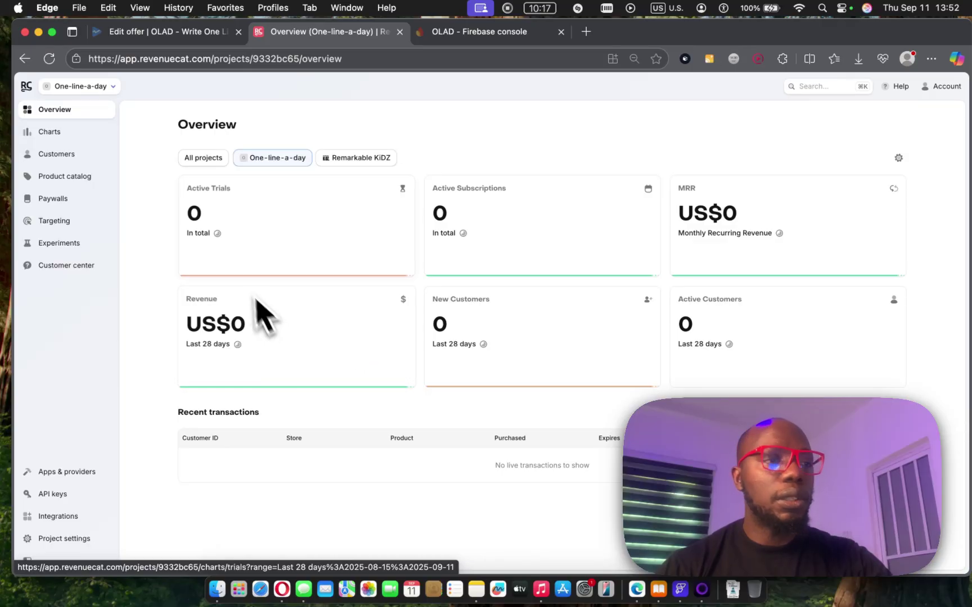
left_click(63, 156)
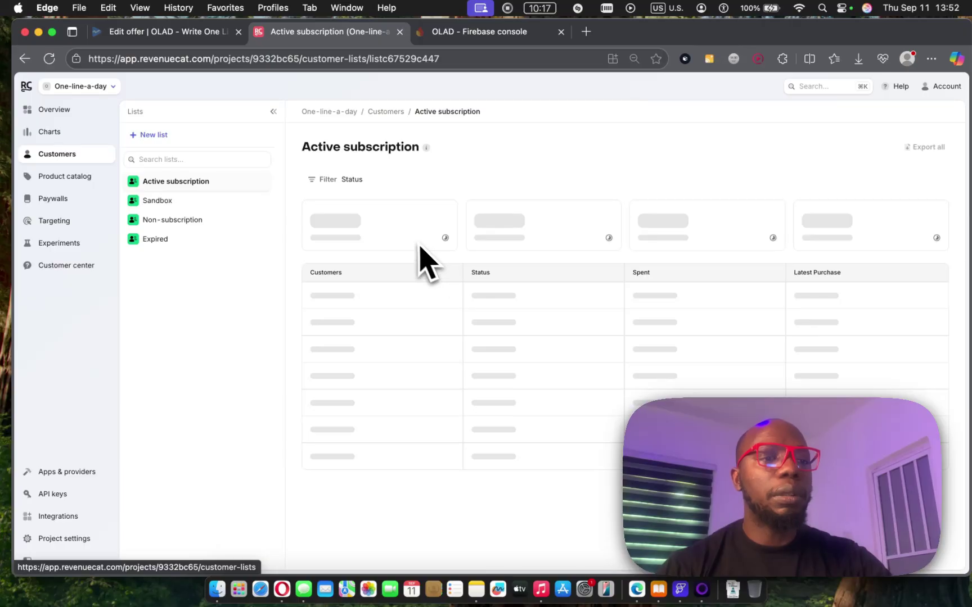
left_click(211, 206)
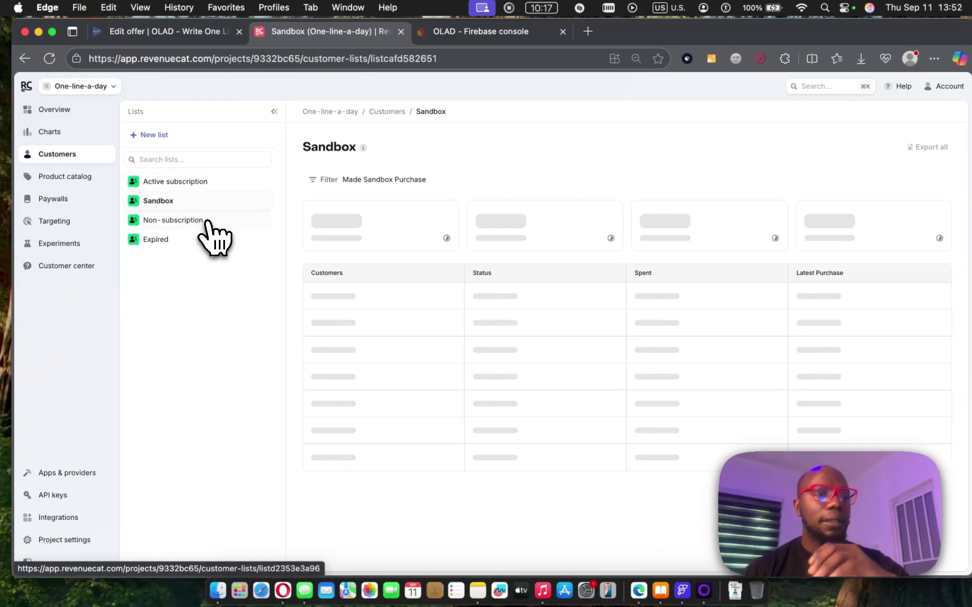